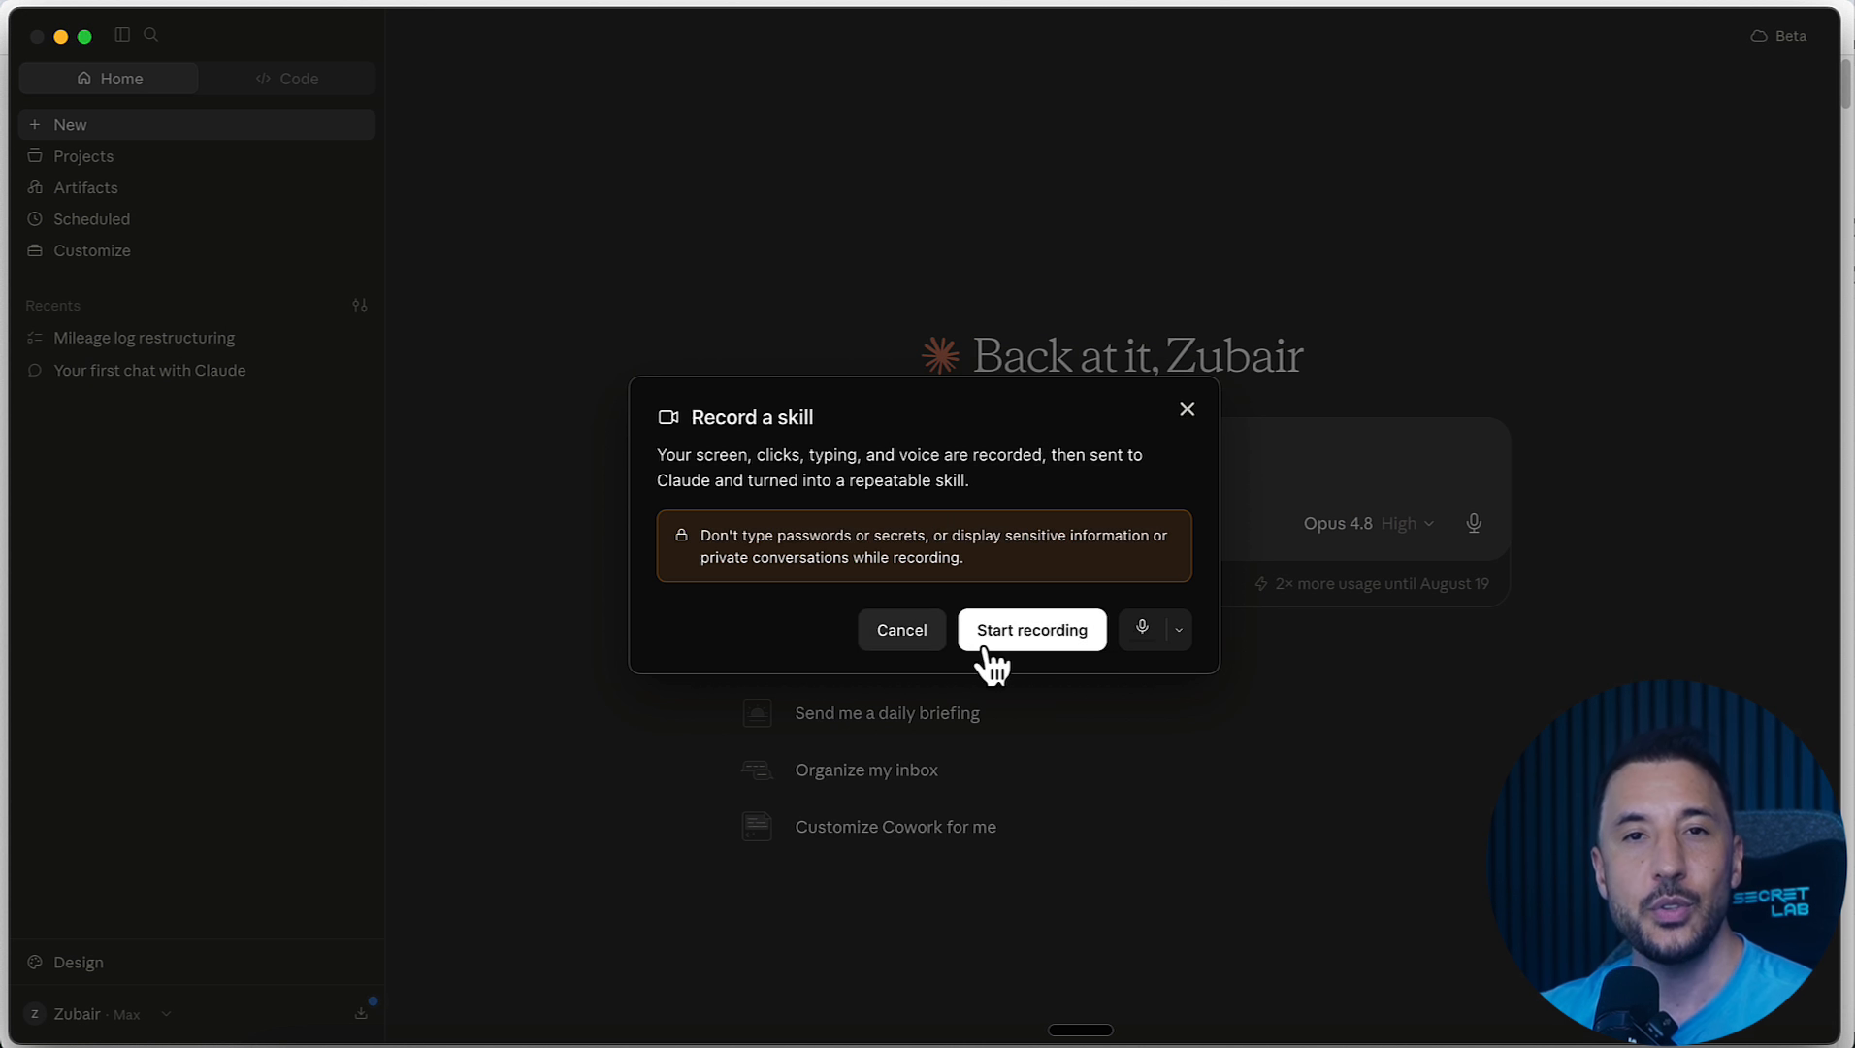
click(990, 635)
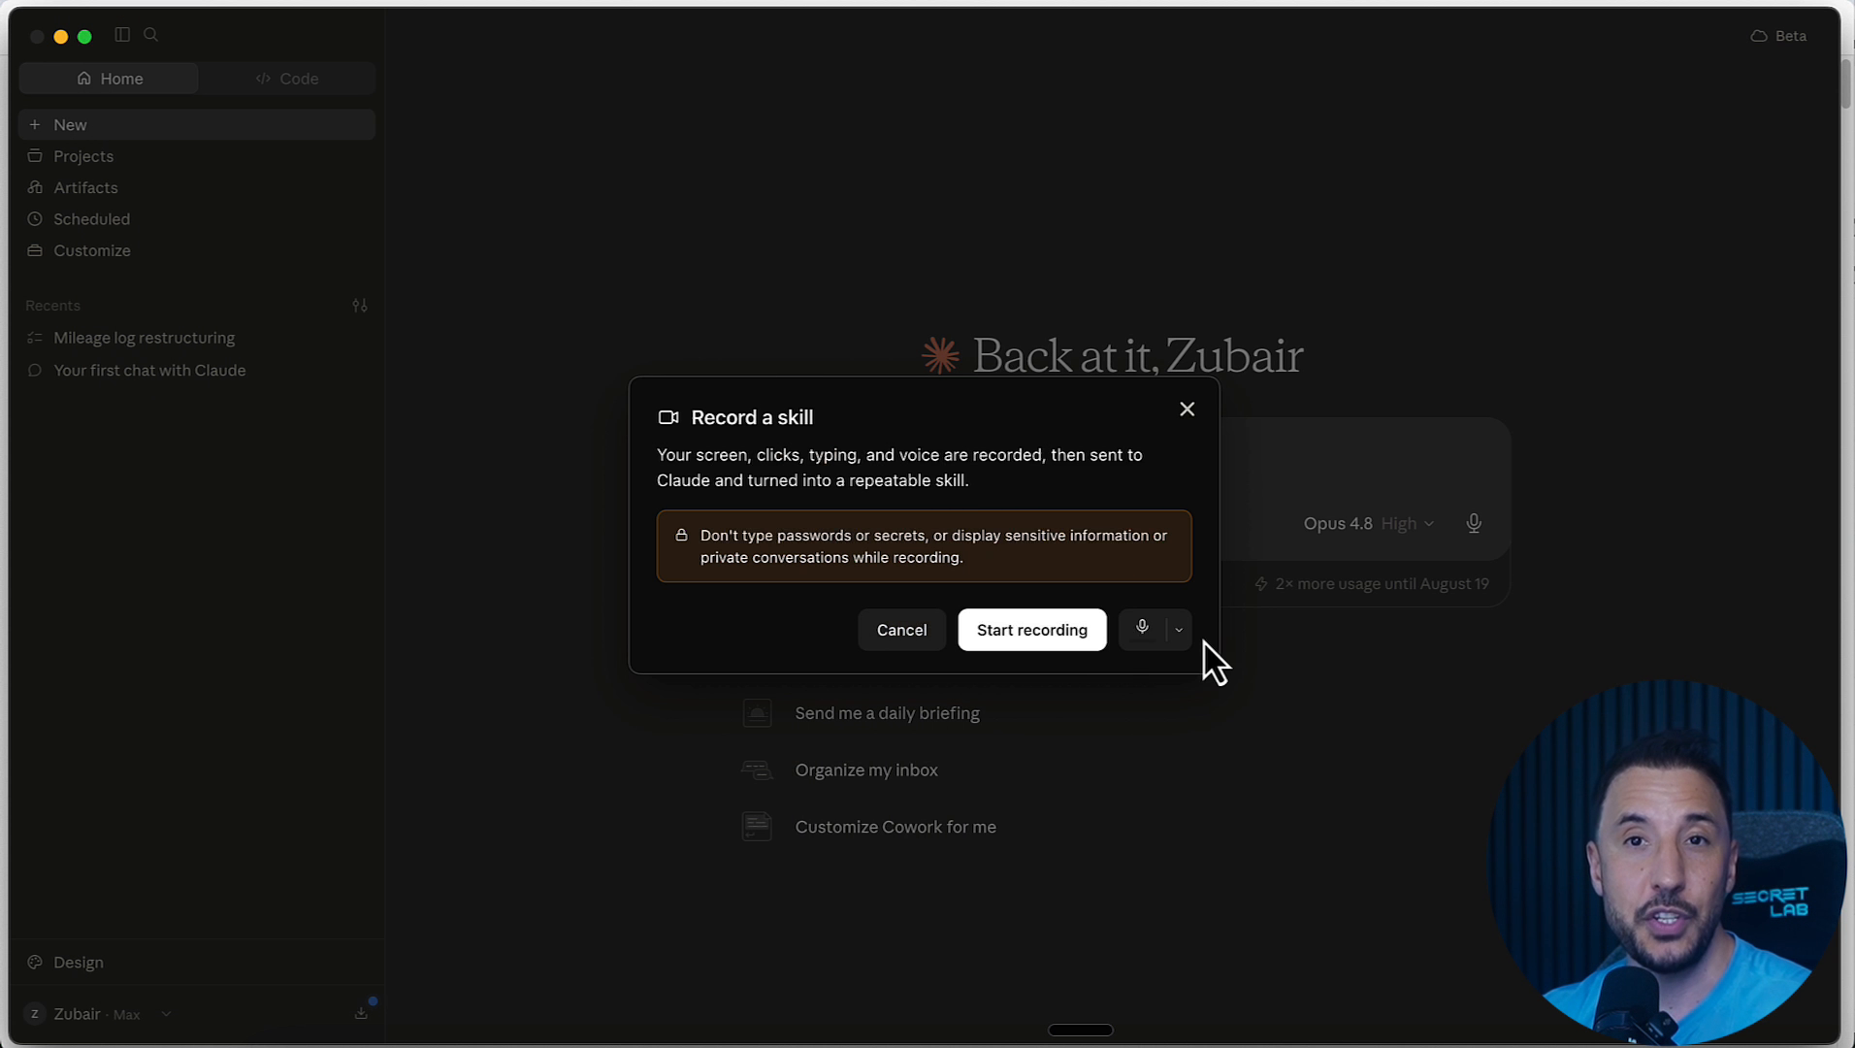
click(1125, 643)
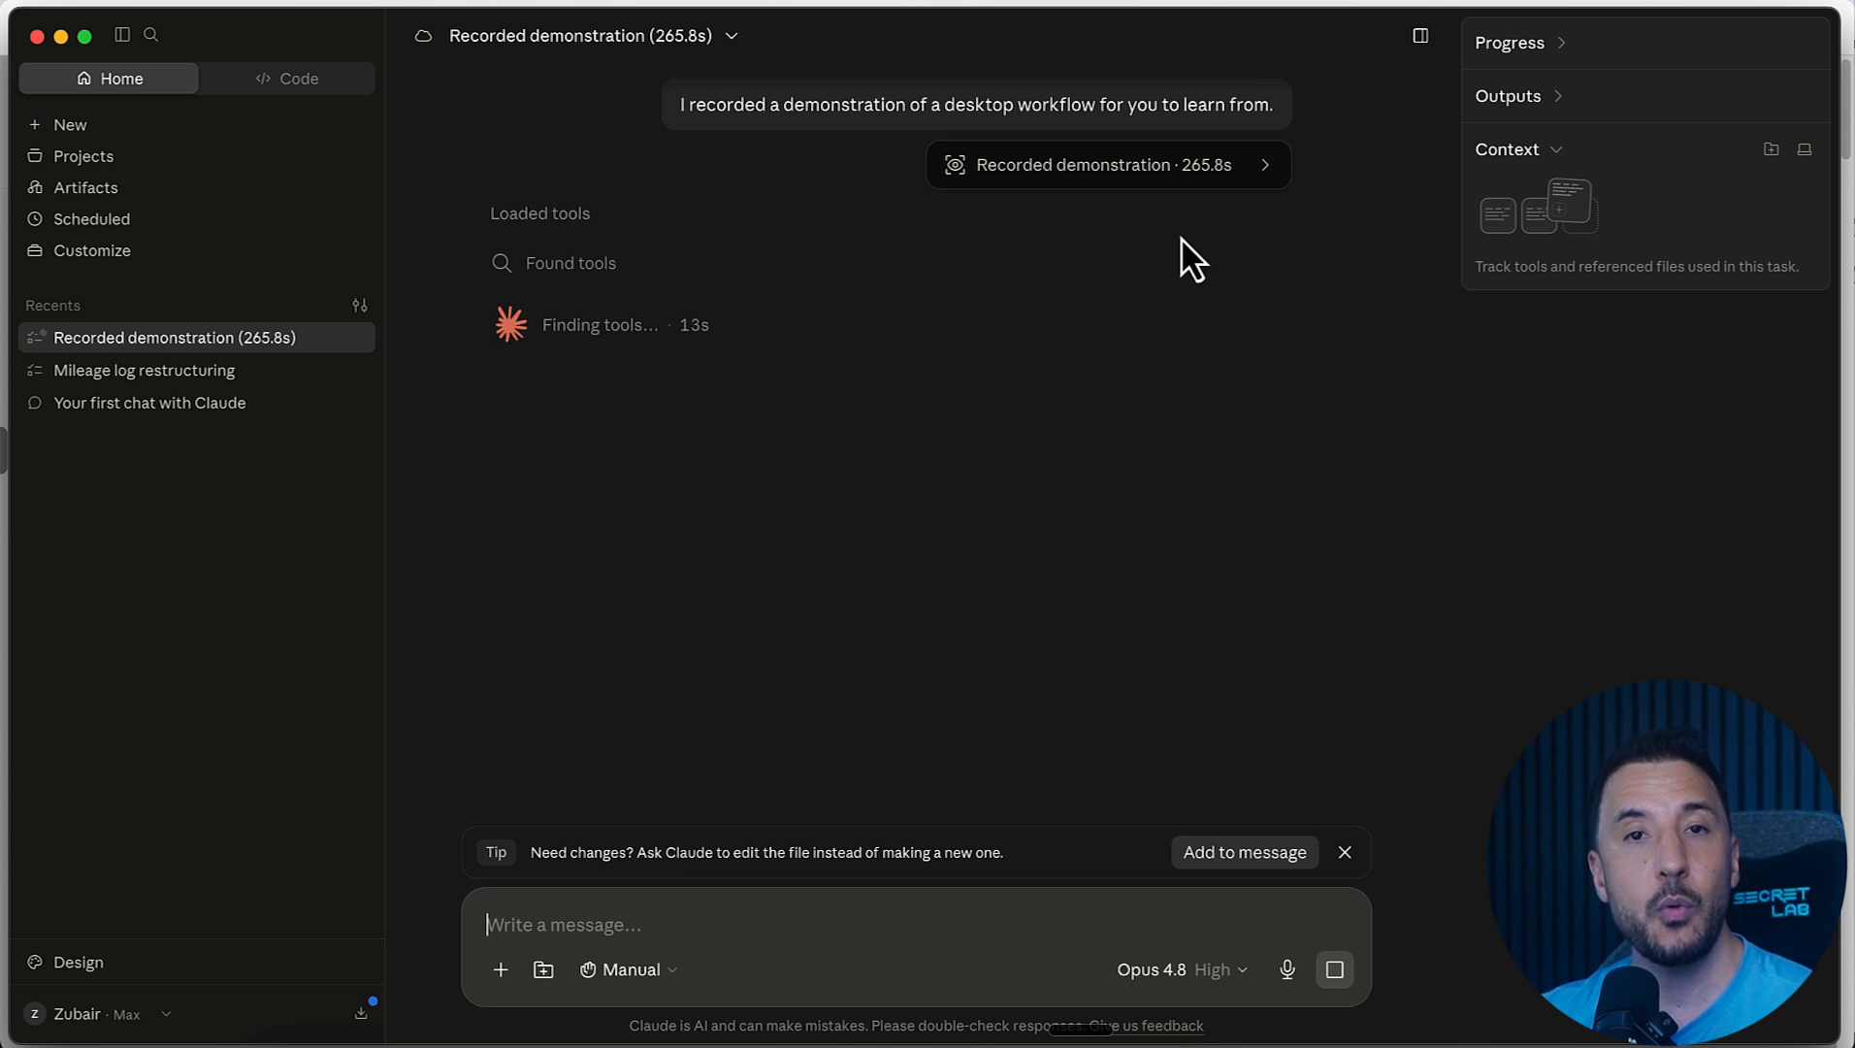
click(1183, 175)
Step: Review the captured steps in the recorded demonstration and Claude's progress on turning it into a skill
scroll(1225, 460, down, 20)
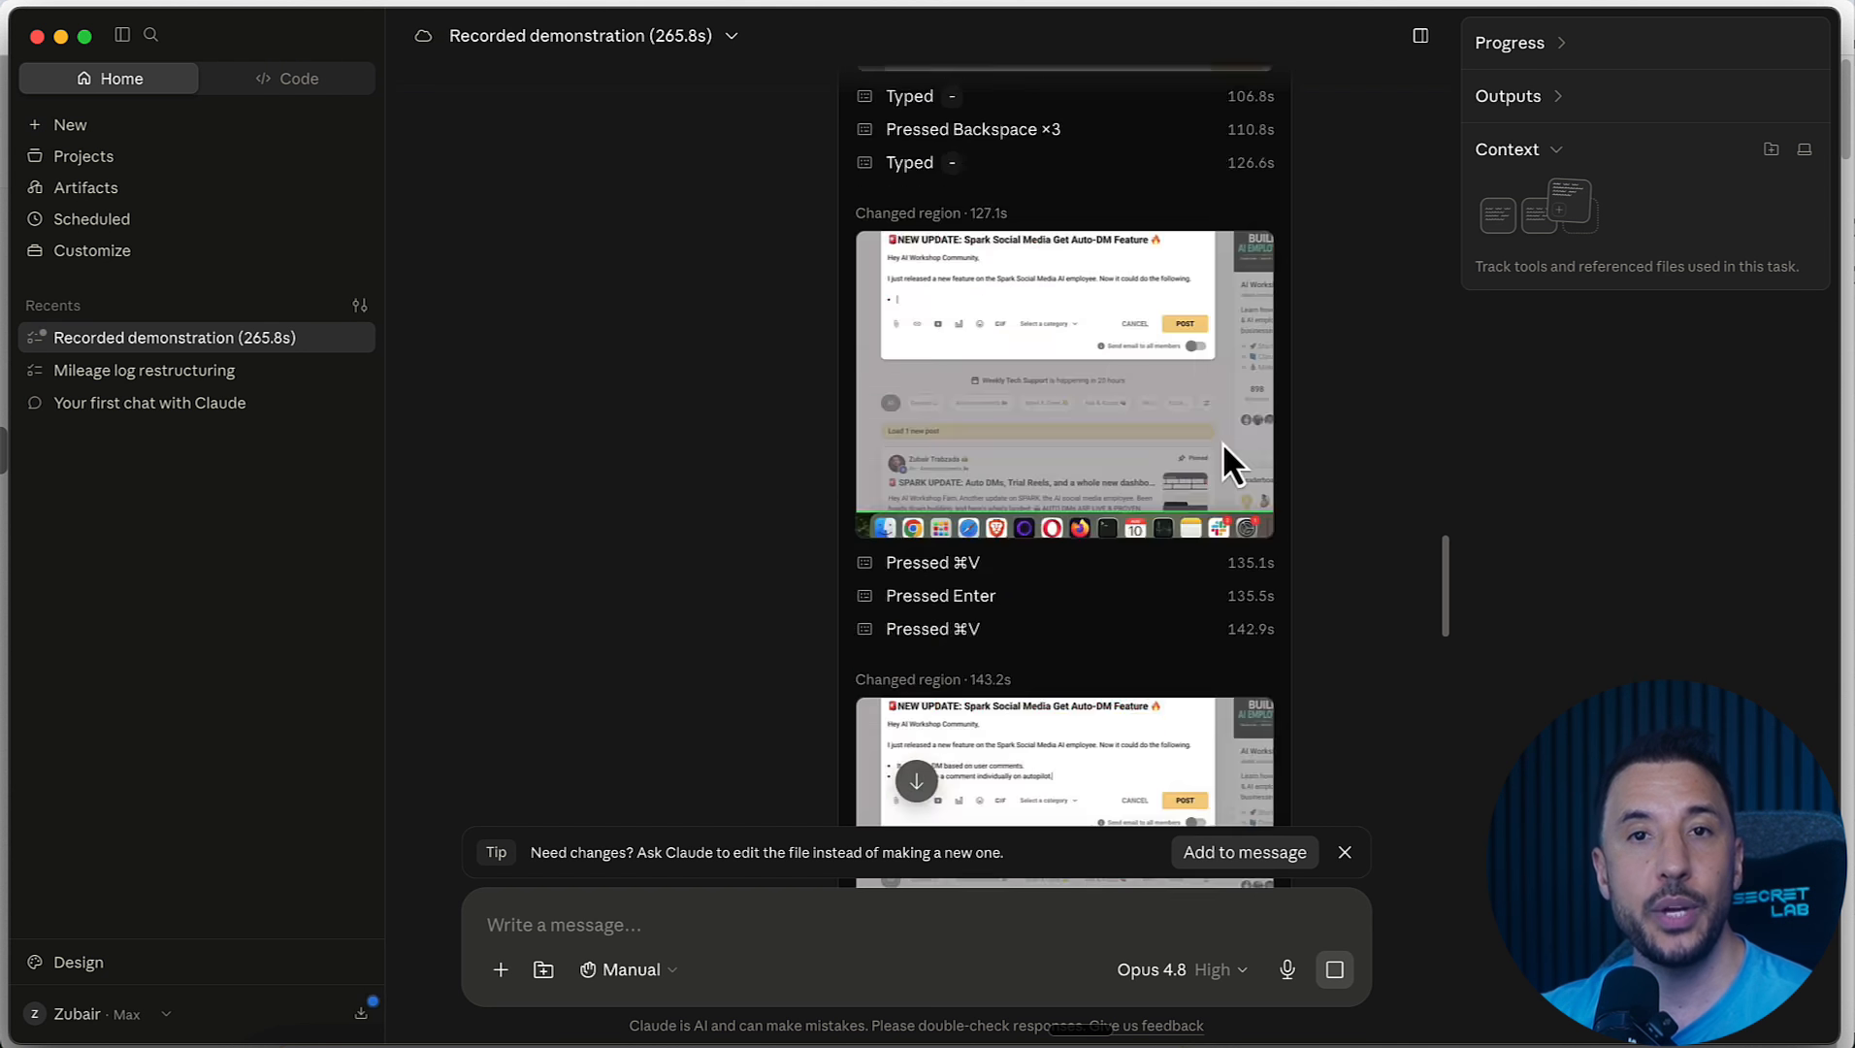
scroll(1166, 281, up, 20)
scroll(1073, 531, down, 4)
scroll(1039, 460, down, 3)
scroll(1039, 461, down, 20)
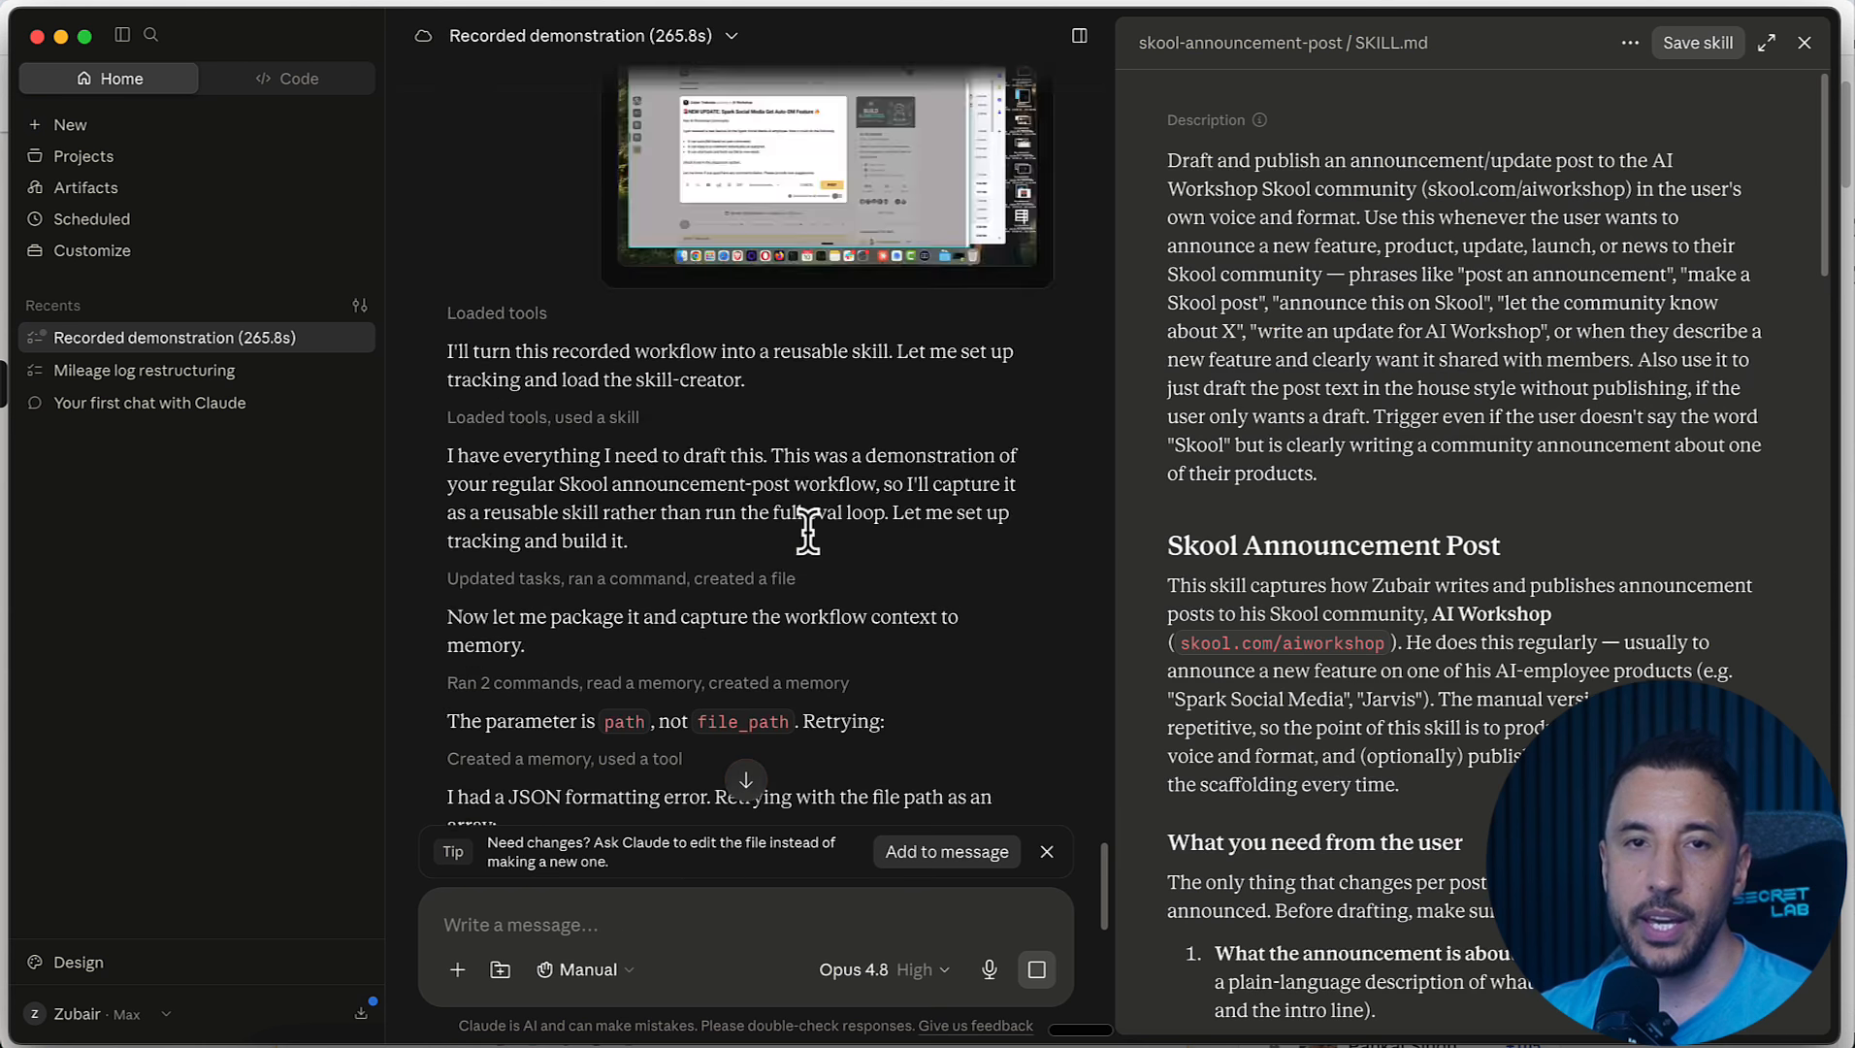
scroll(568, 422, down, 7)
scroll(568, 422, down, 5)
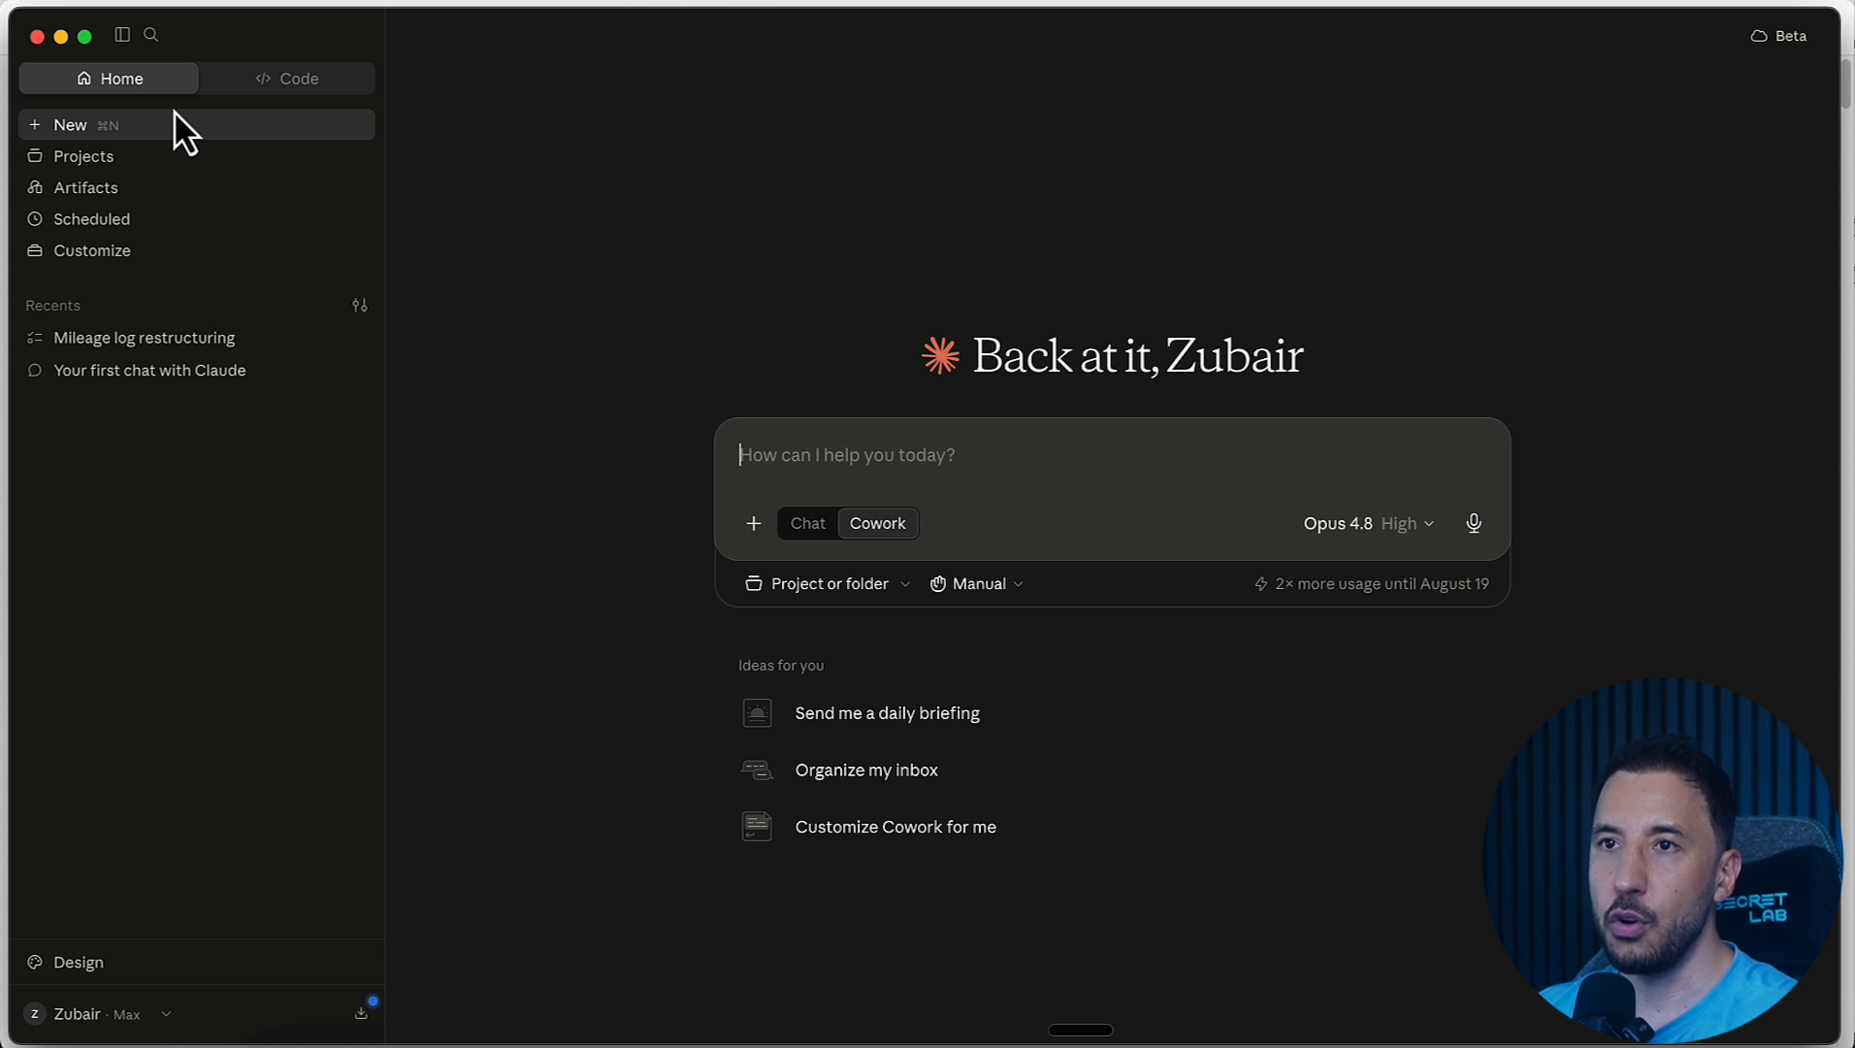
click(814, 532)
click(866, 525)
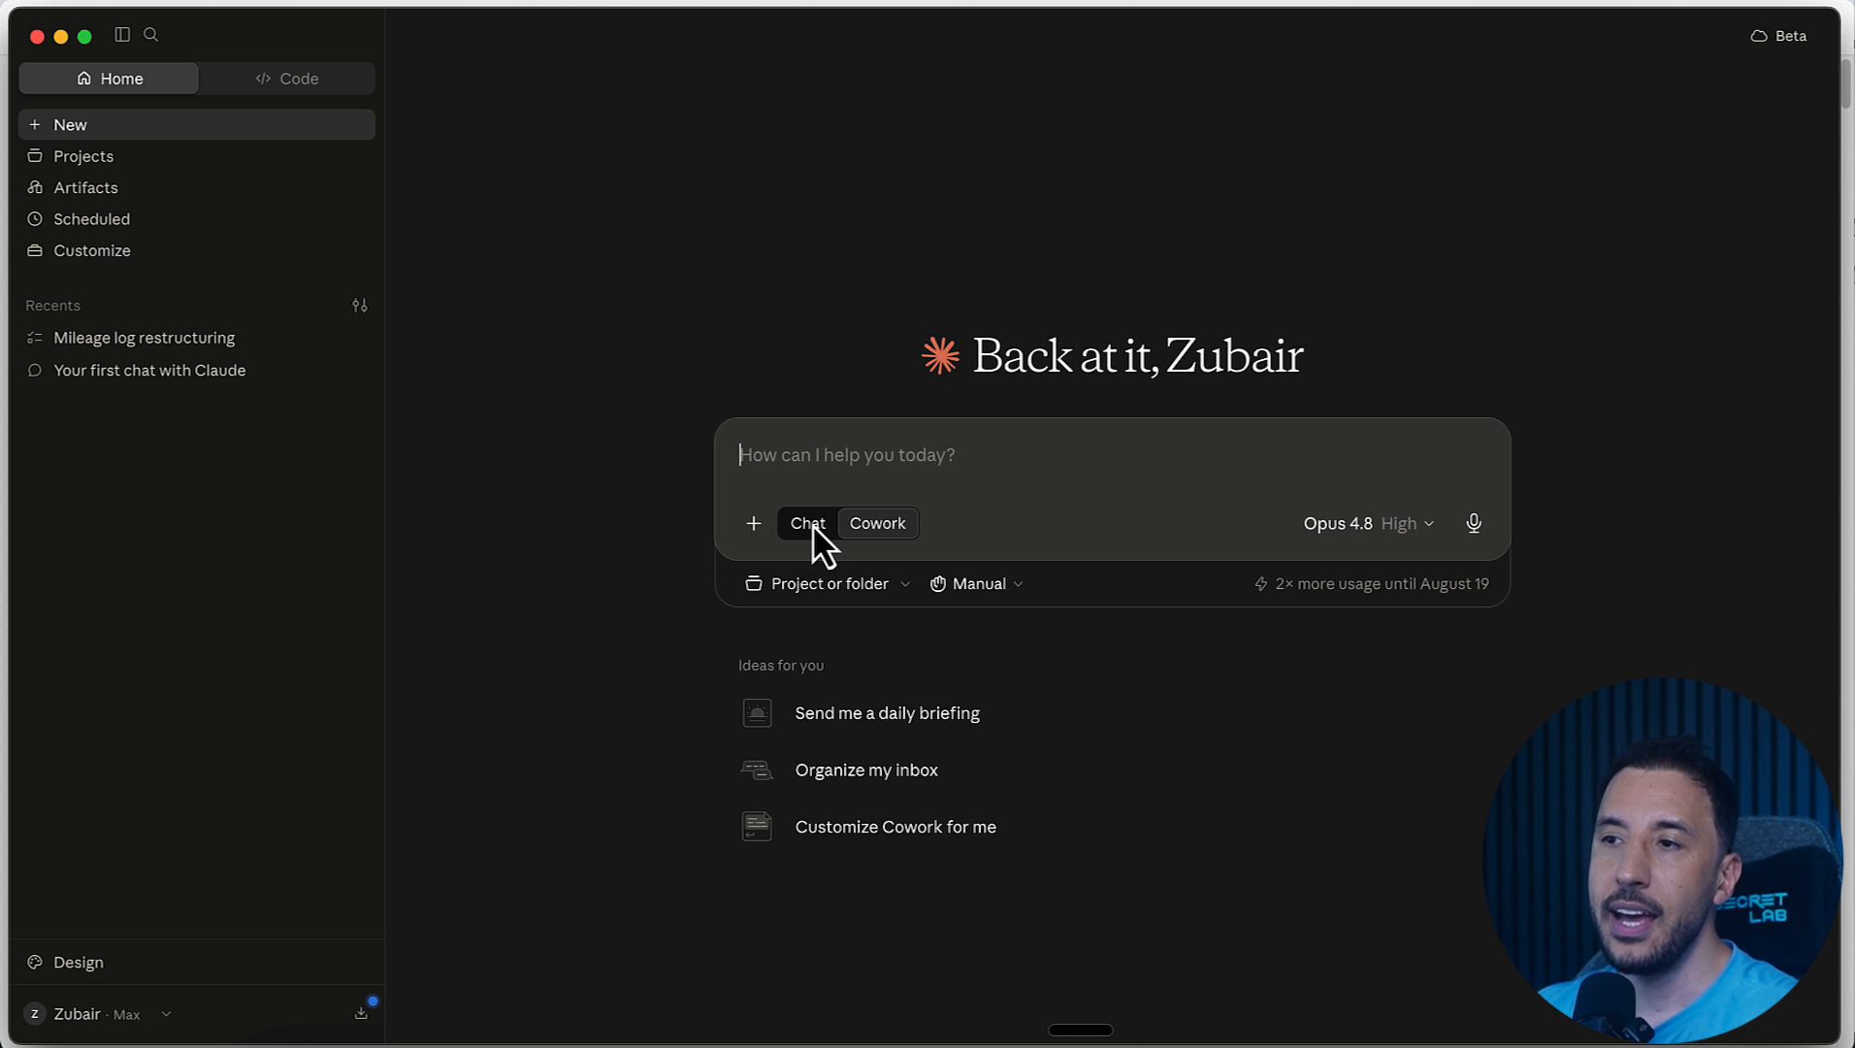
click(749, 524)
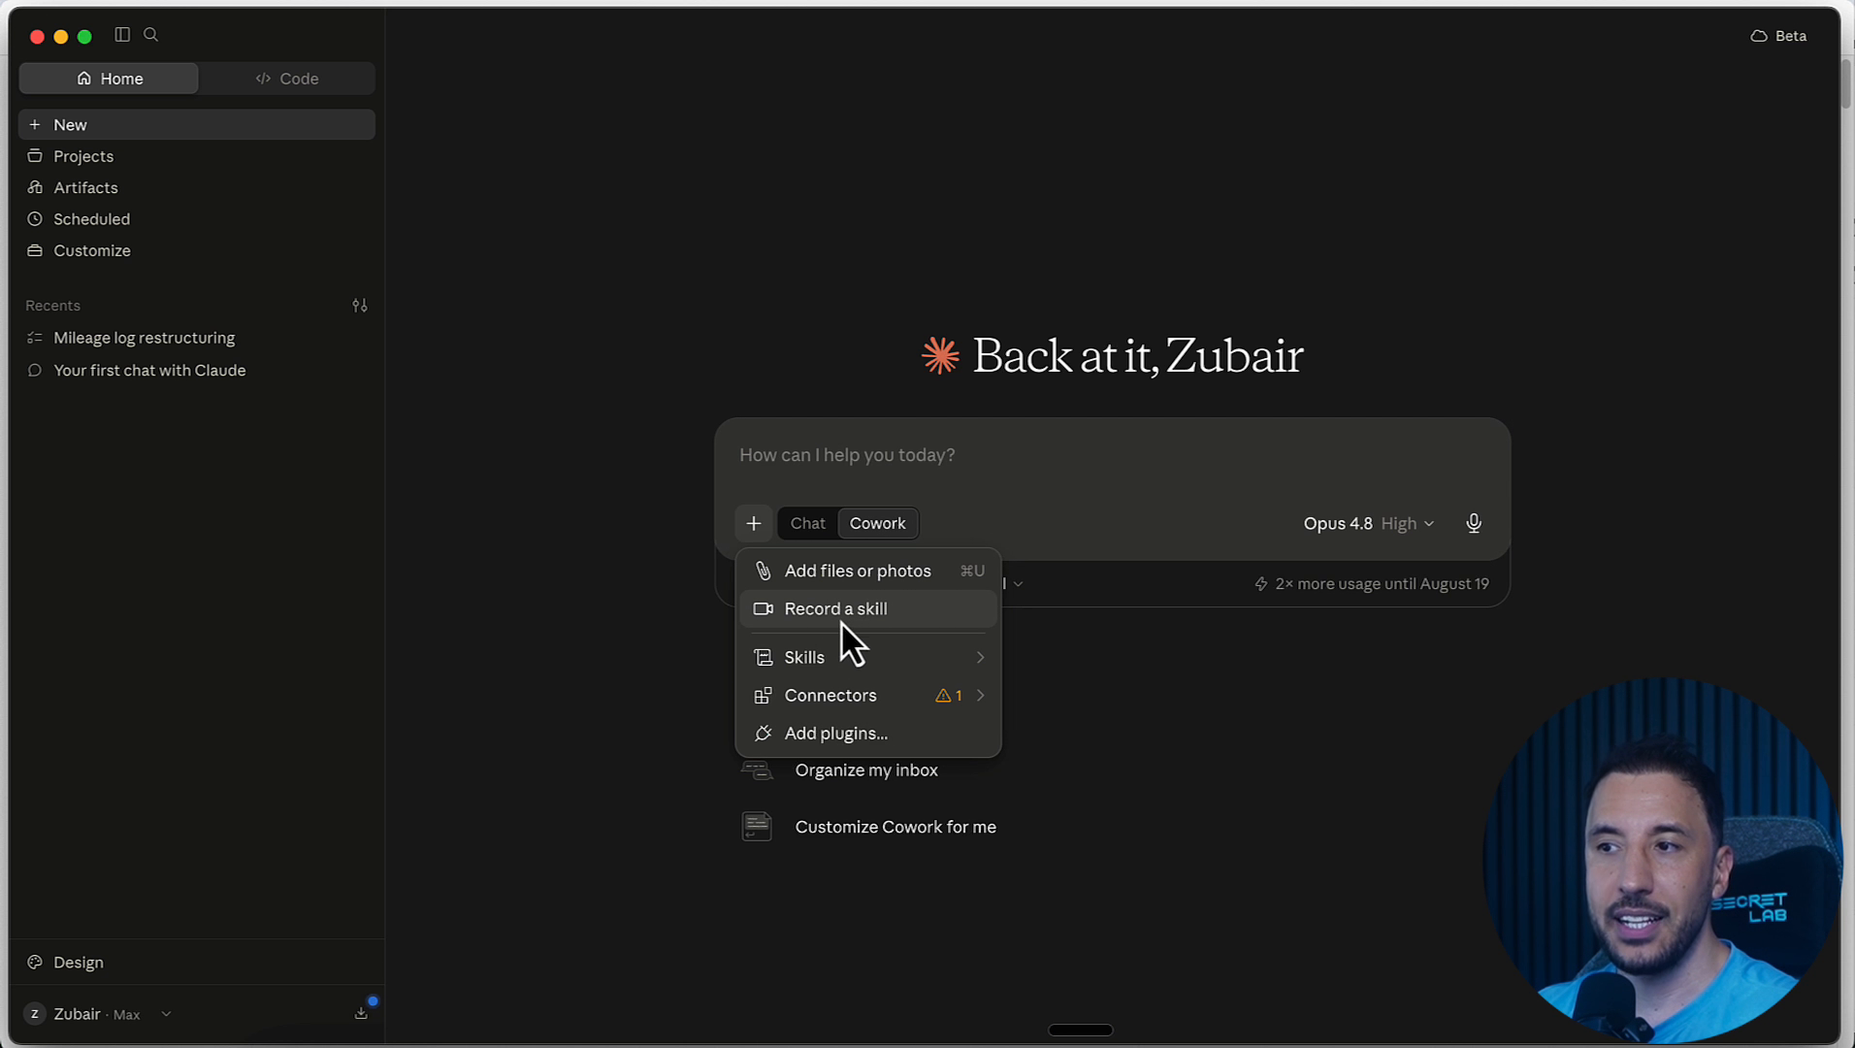
click(866, 617)
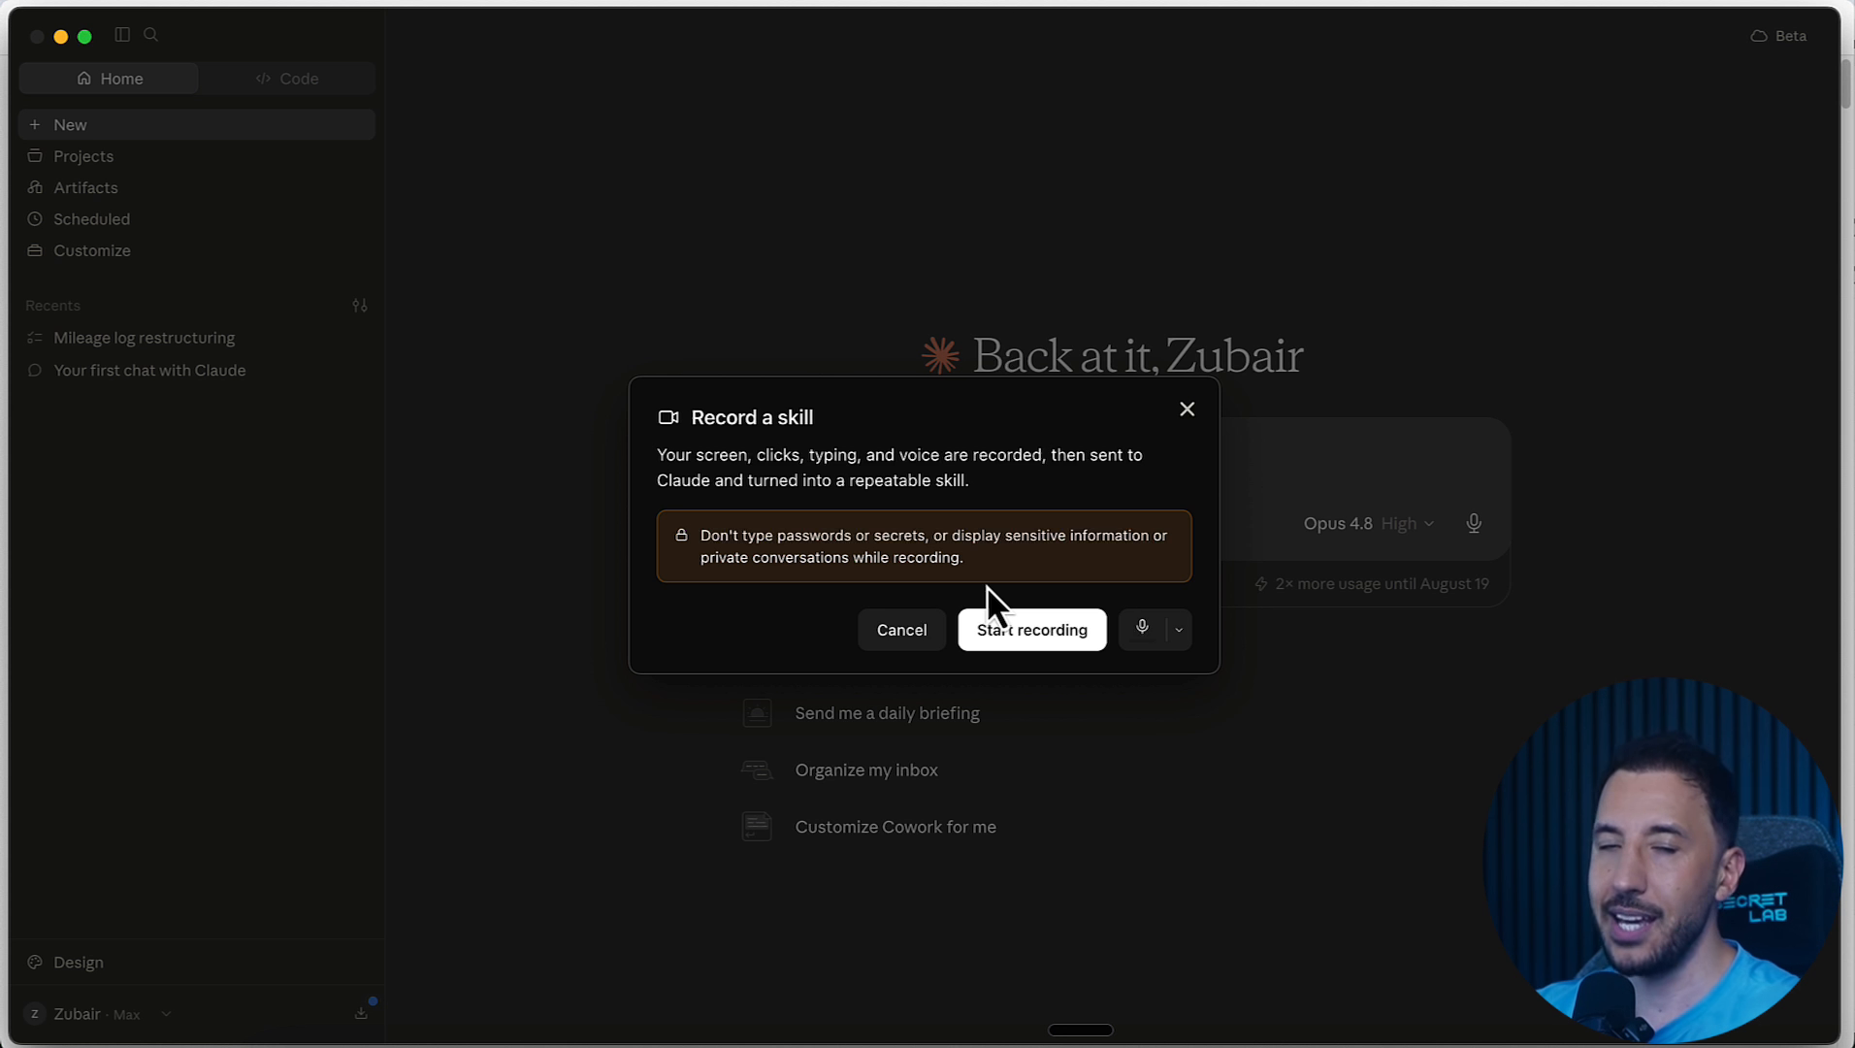
click(1015, 640)
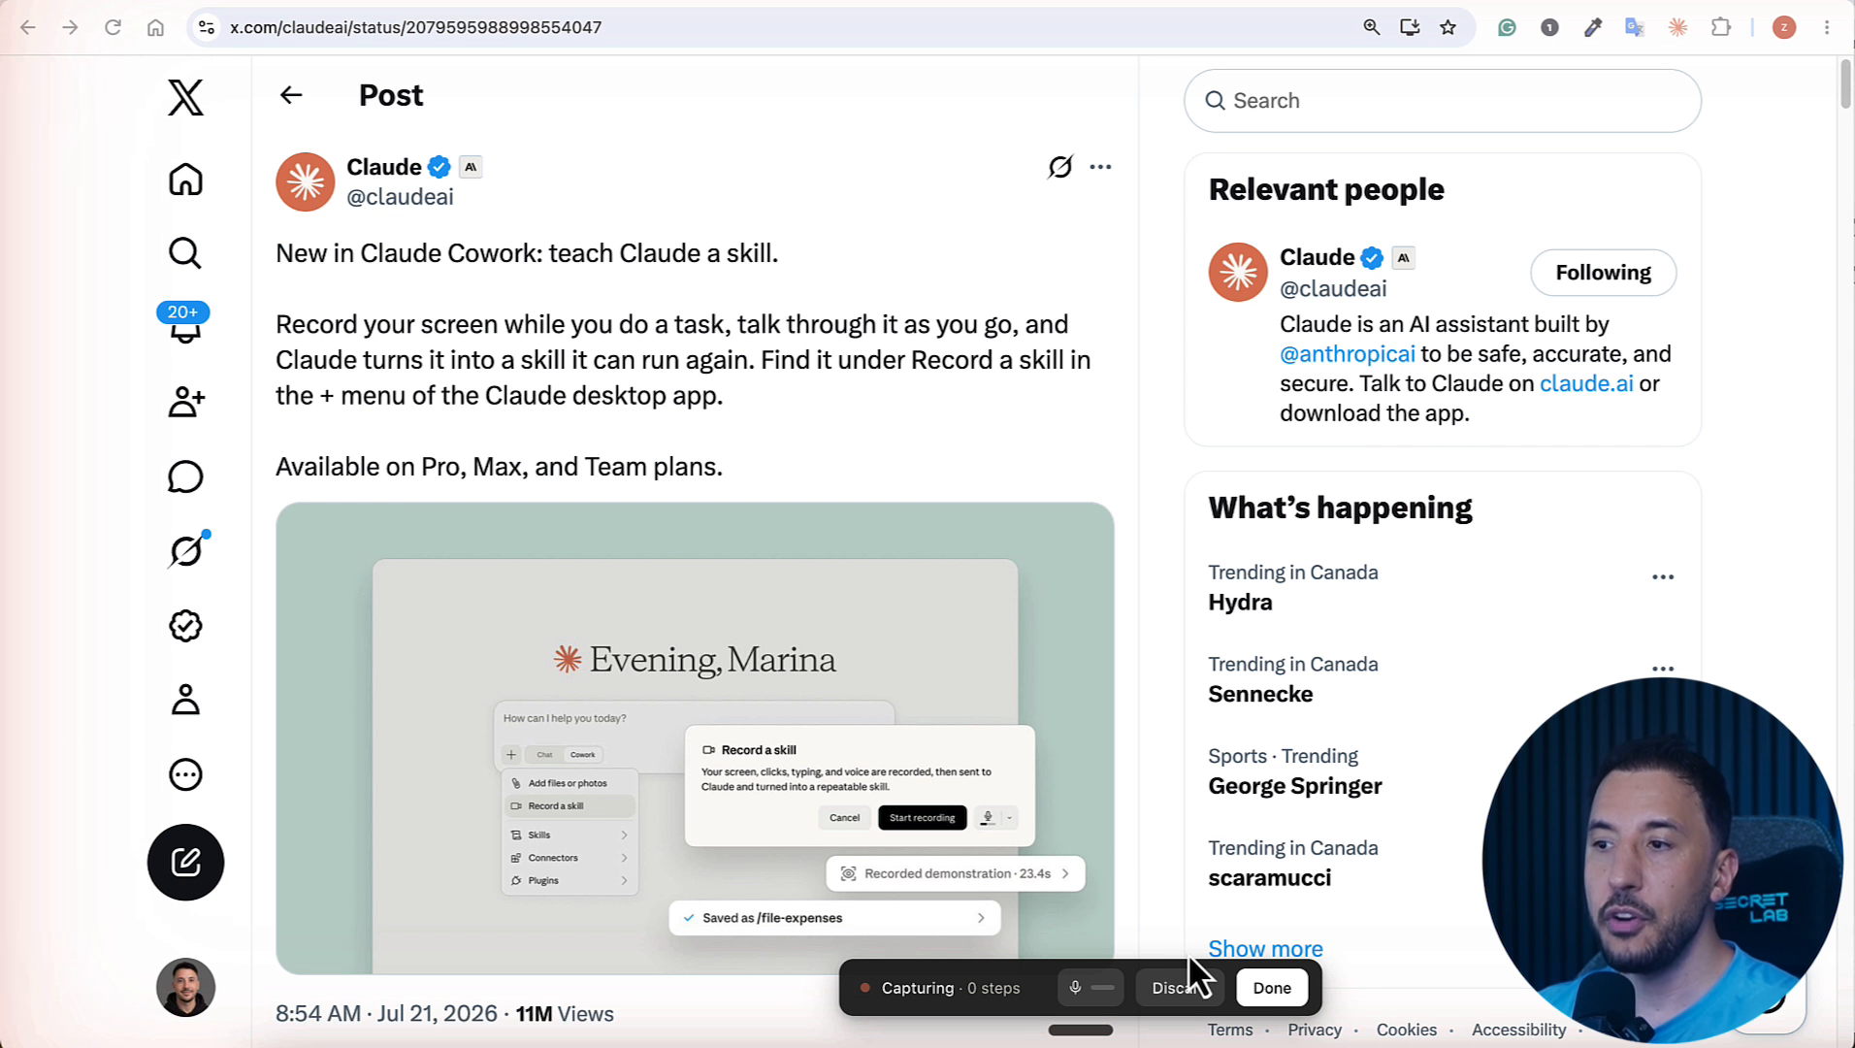
click(1185, 999)
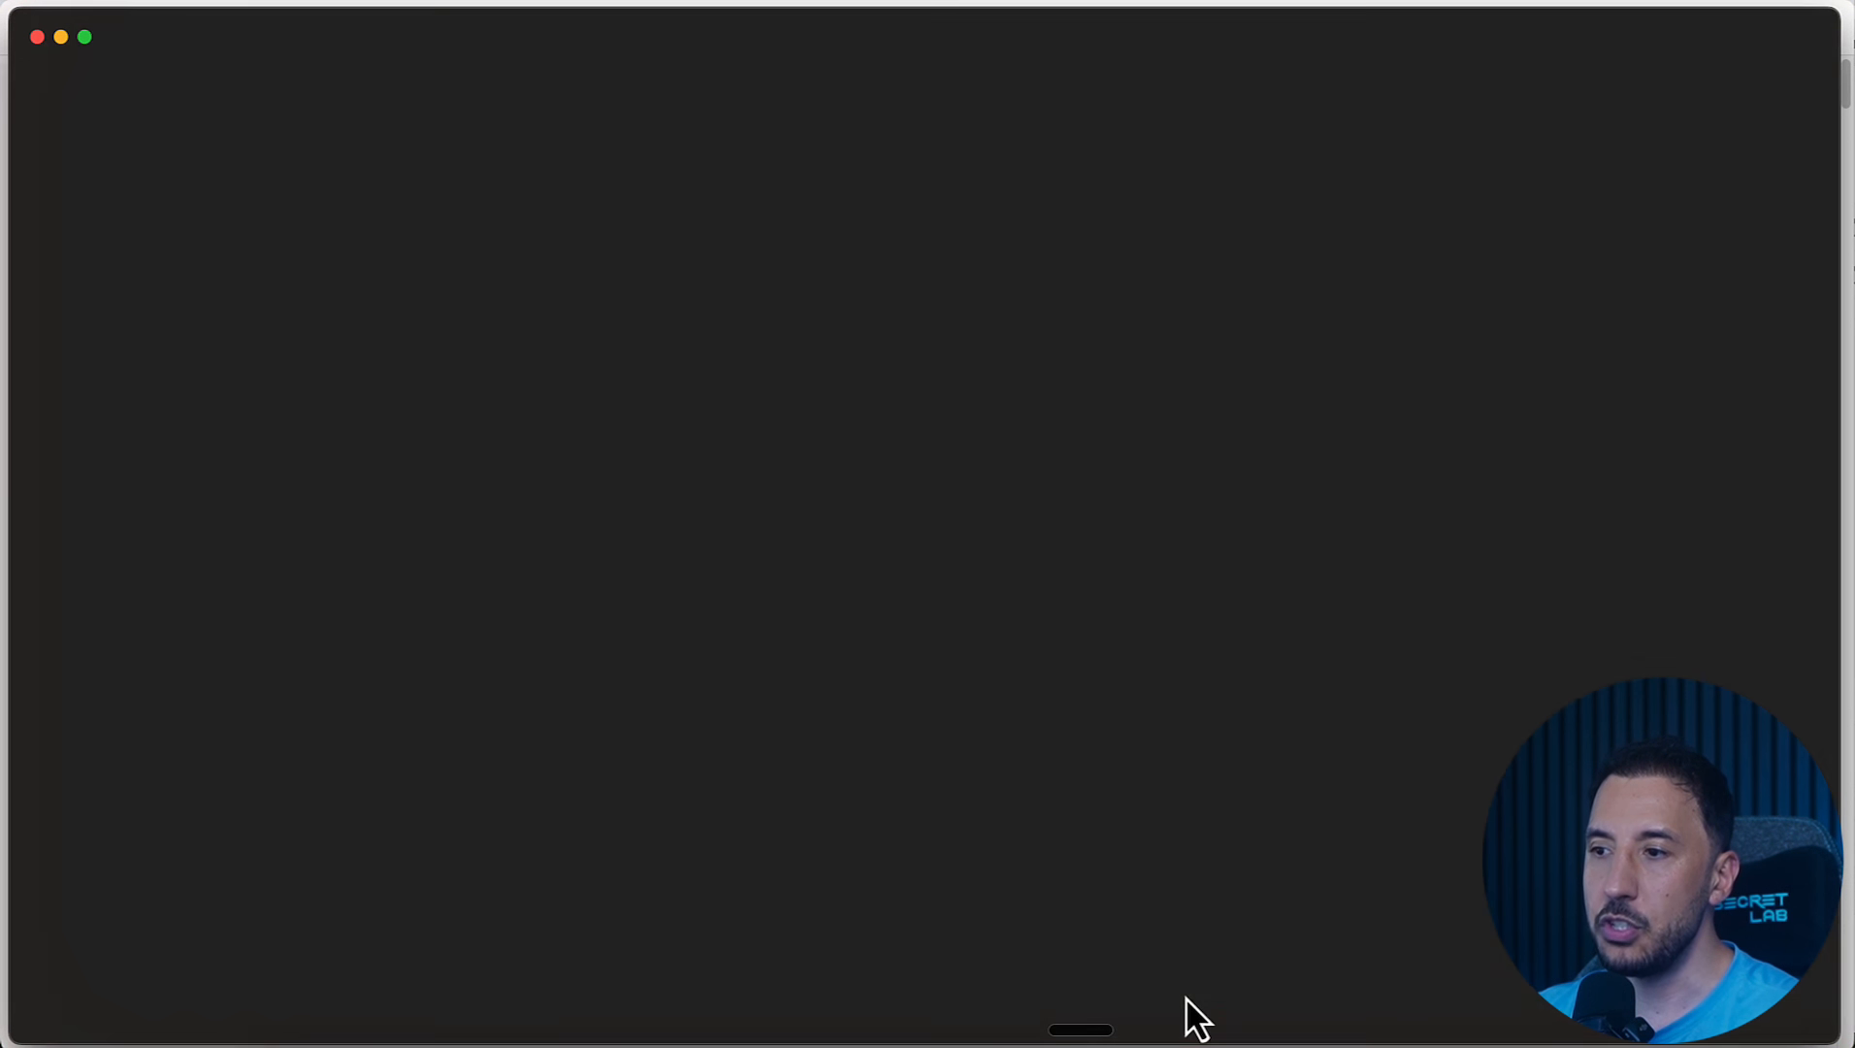
Step: Open the Record a skill dialog for a Cowork session
click(756, 526)
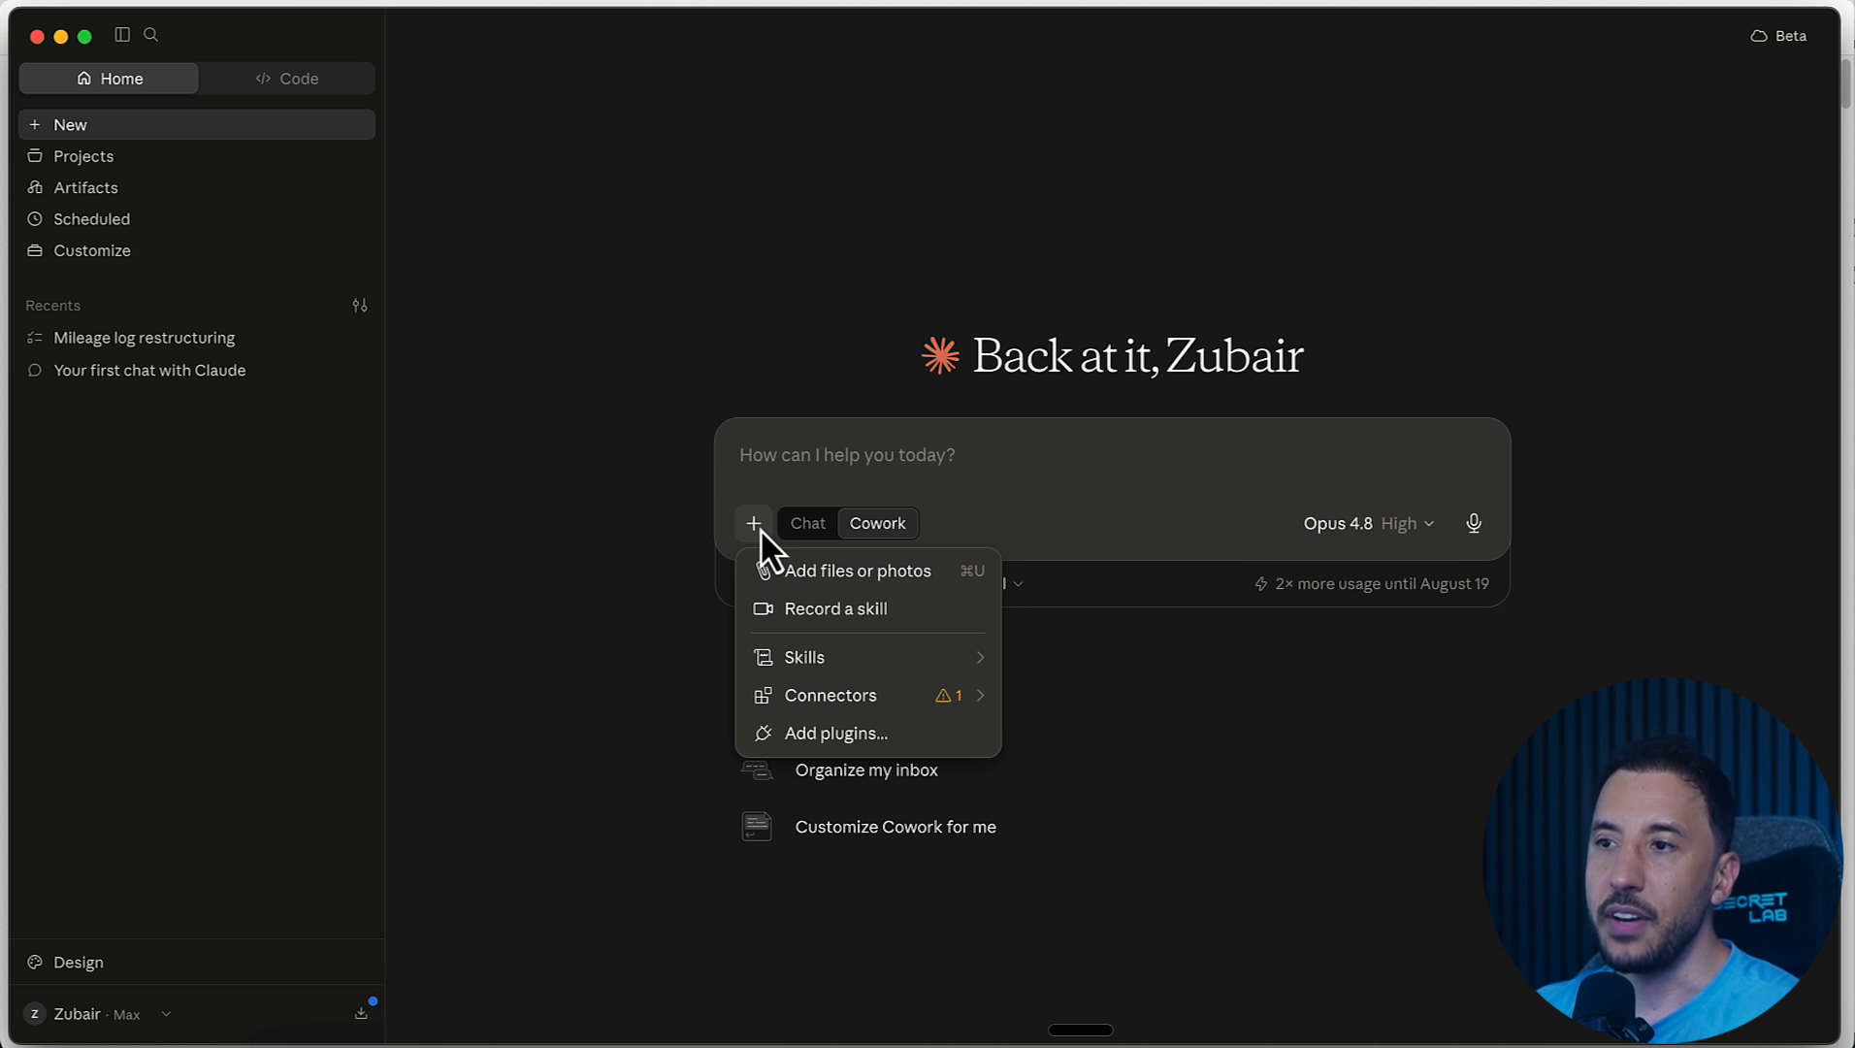
click(837, 611)
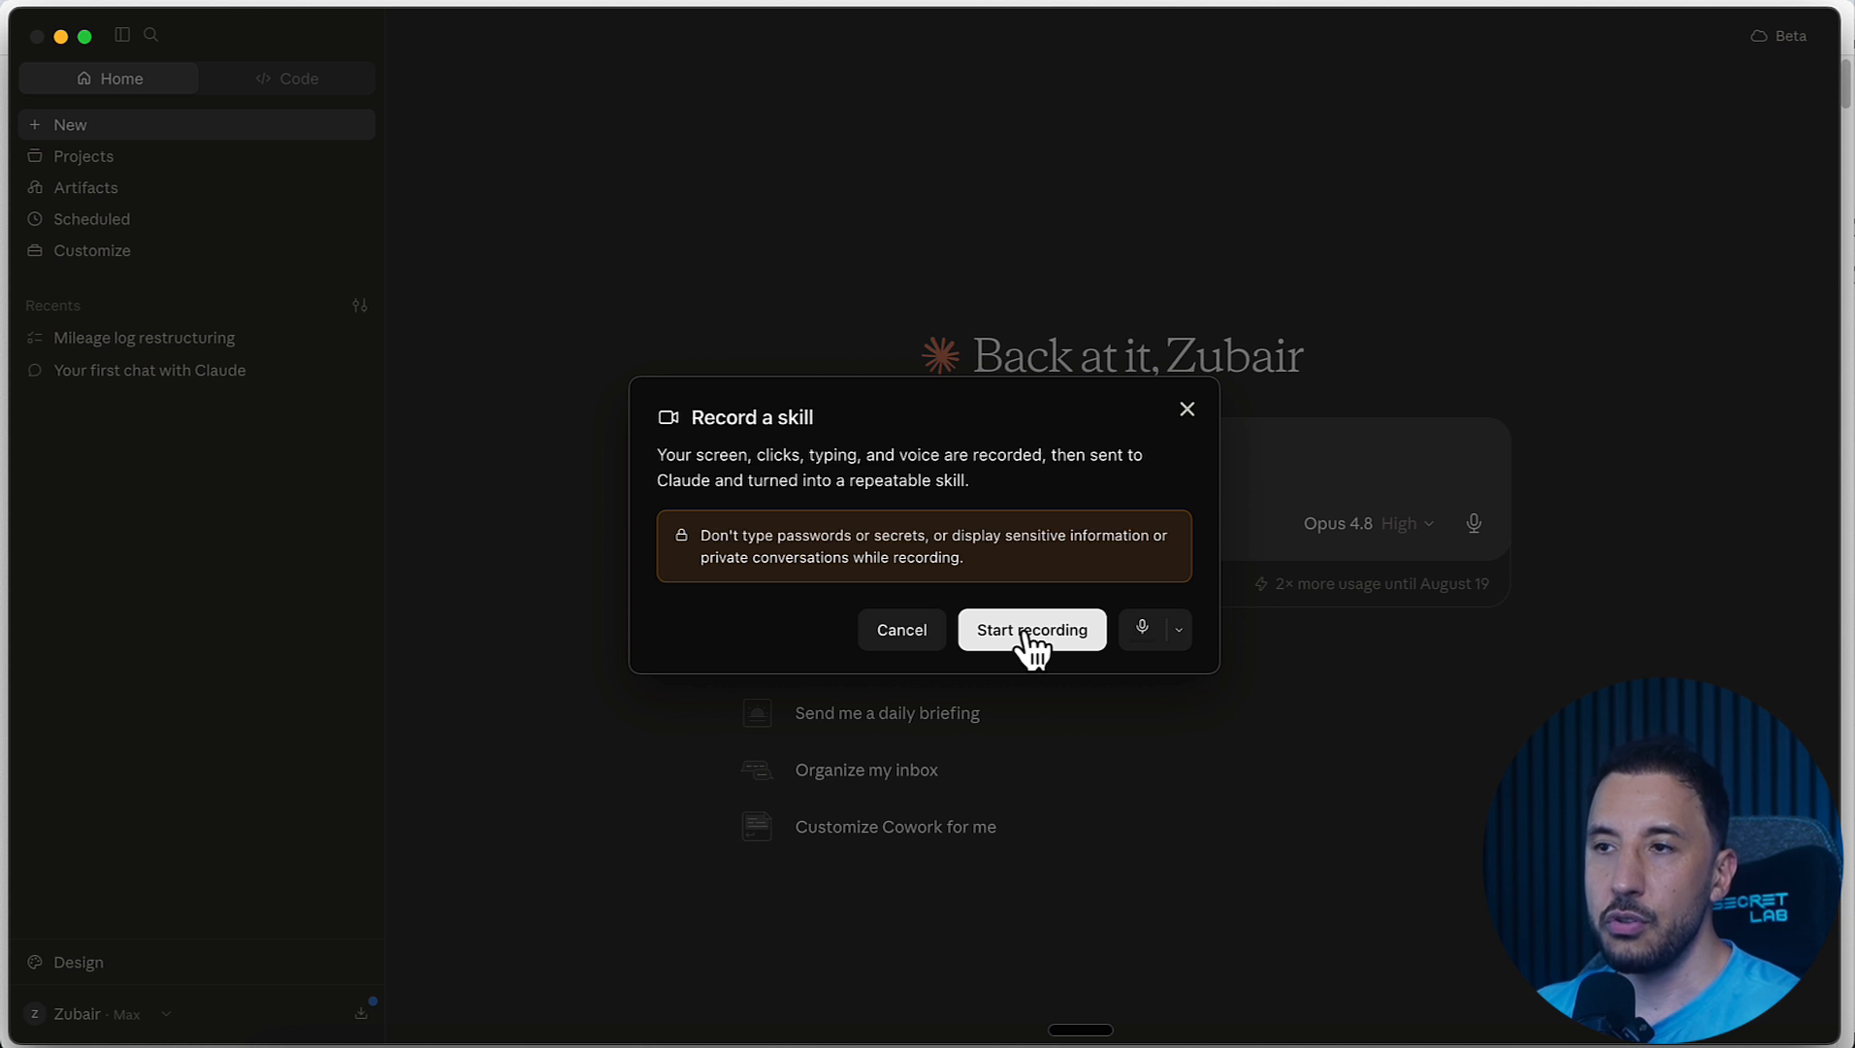
Step: View the Privacy & Security page in macOS System Settings and return to the skill recording dialog
click(0, 0)
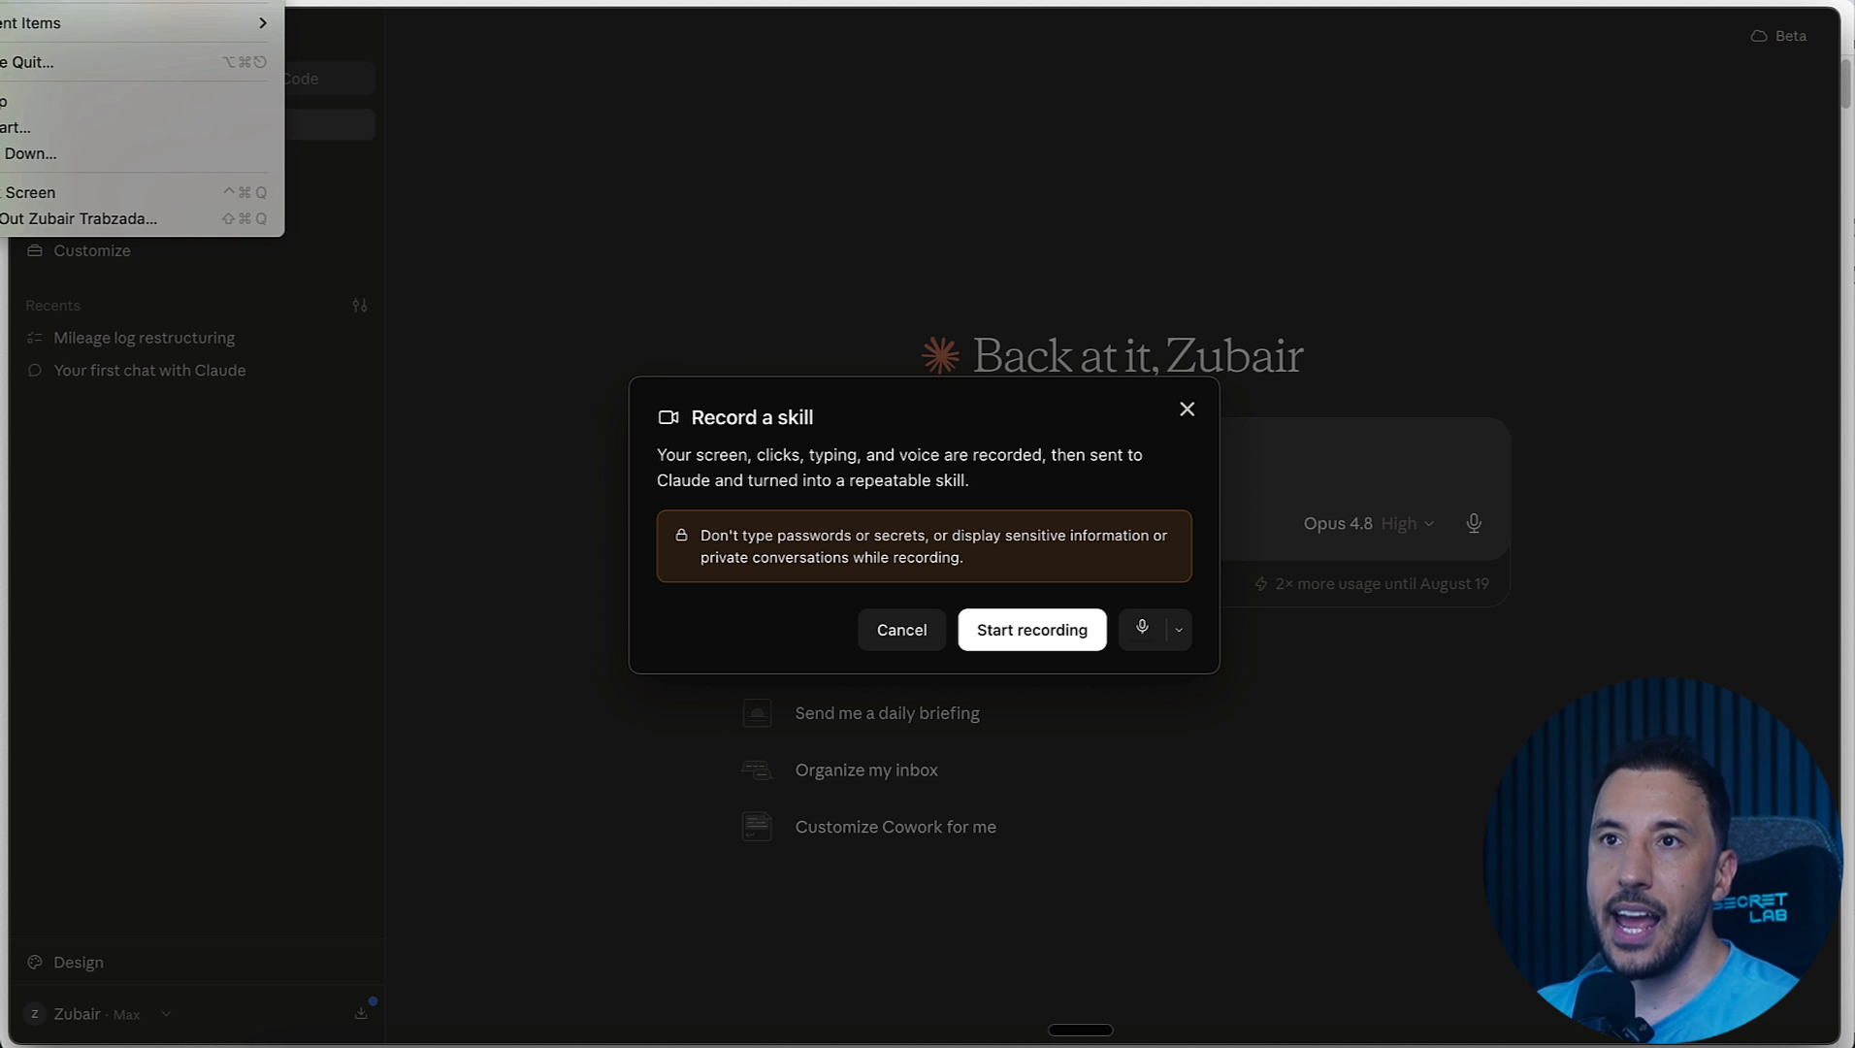
click(45, 2)
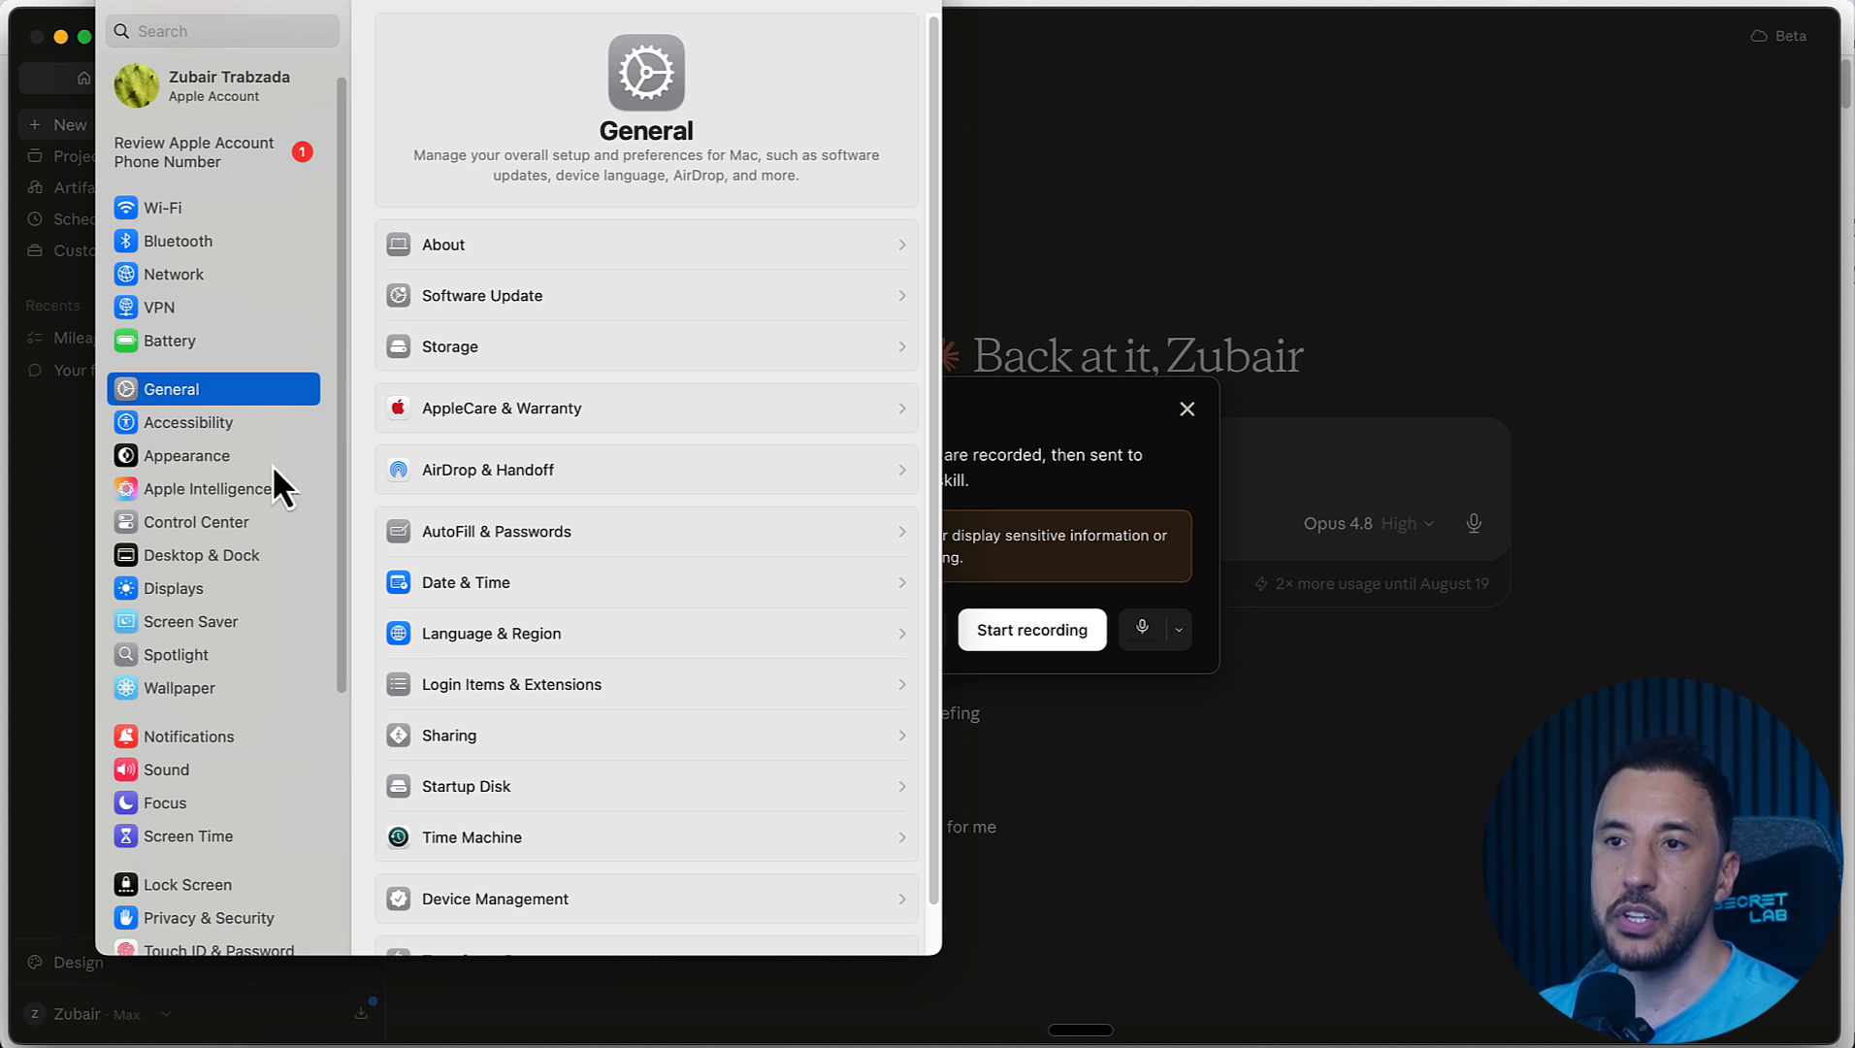
click(214, 917)
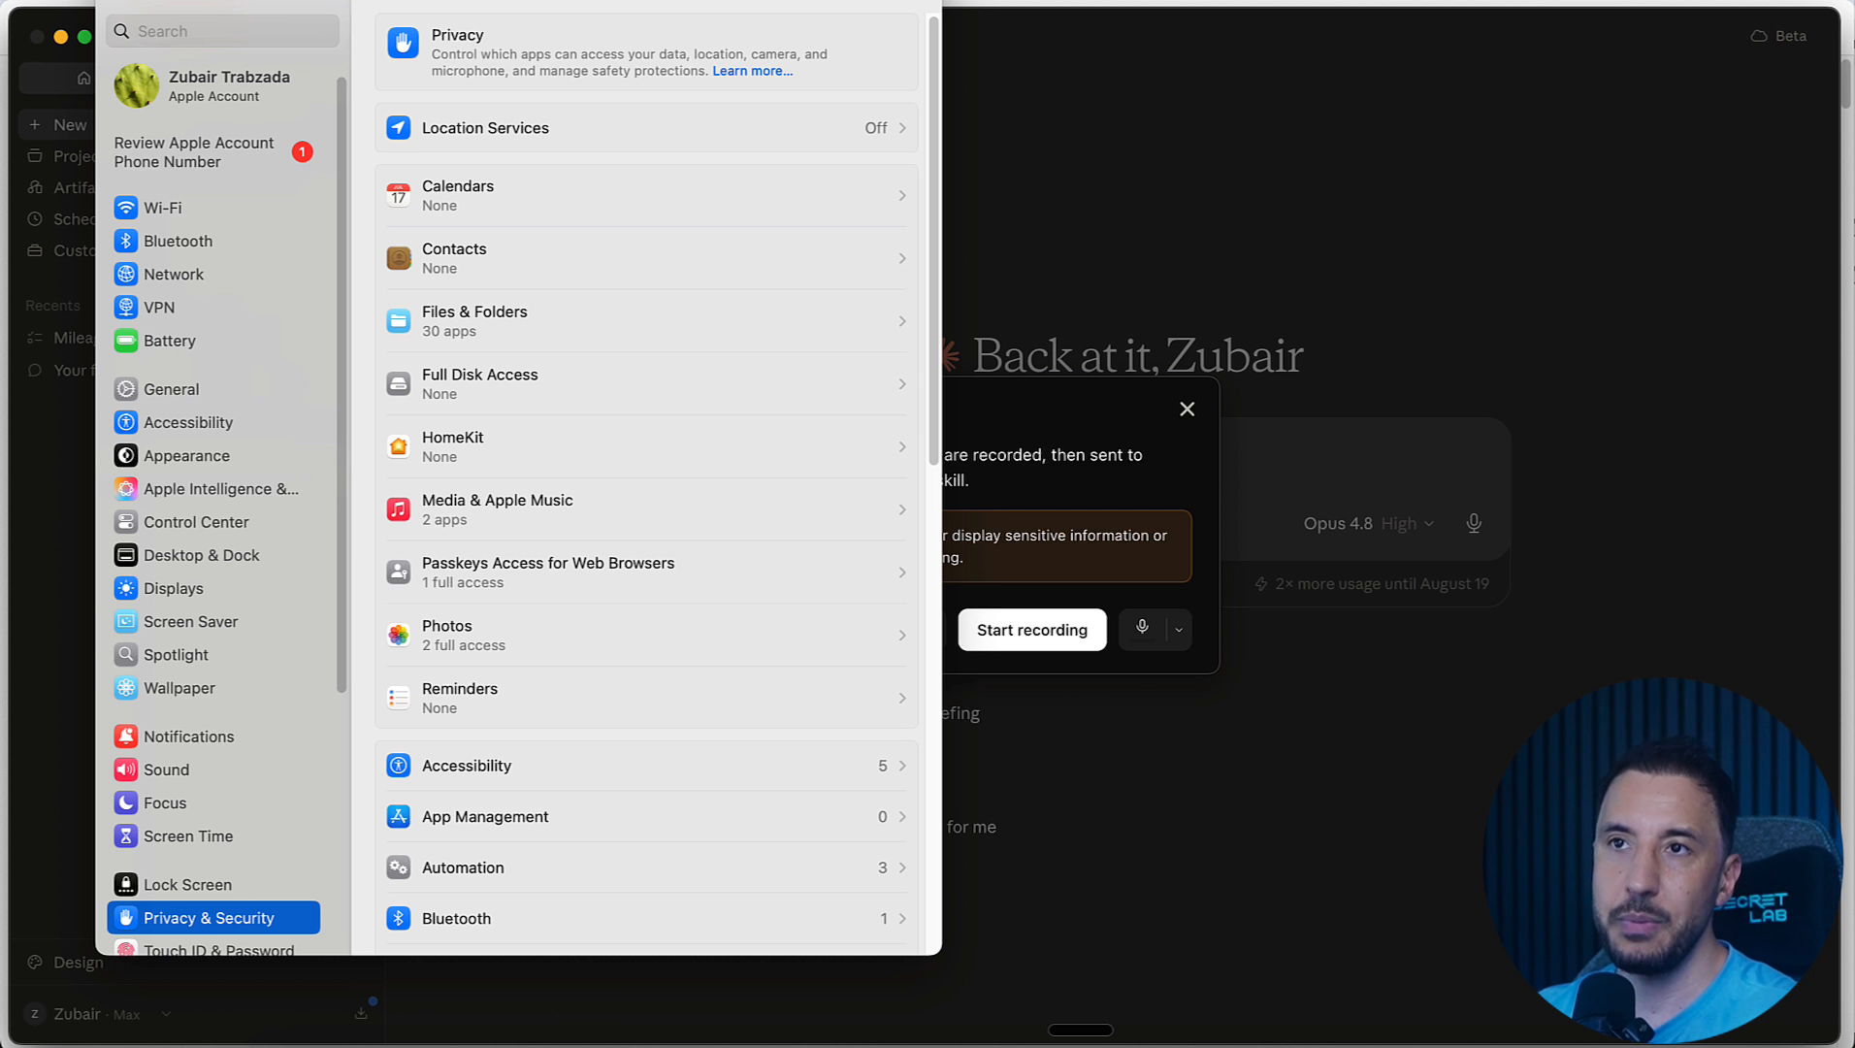
click(121, 1)
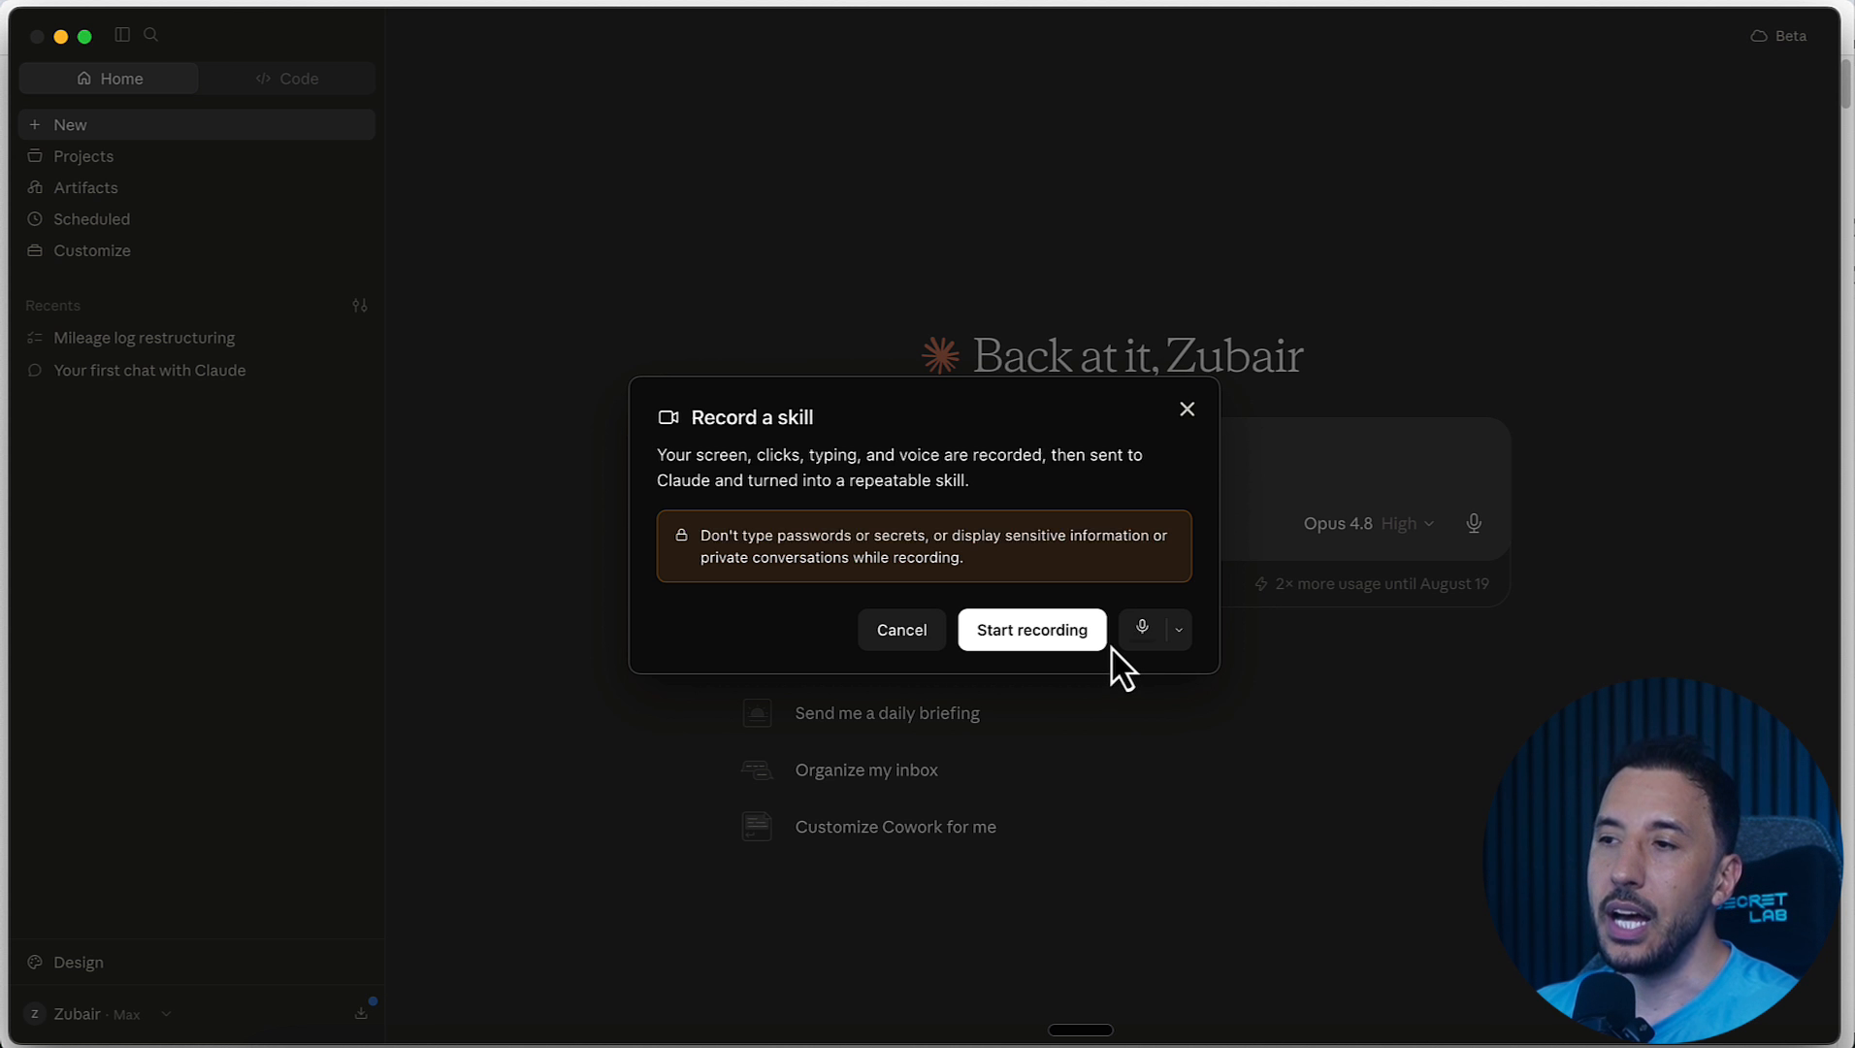
Step: Choose the Shure MV7+ microphone for the skill recording and start recording
click(1177, 631)
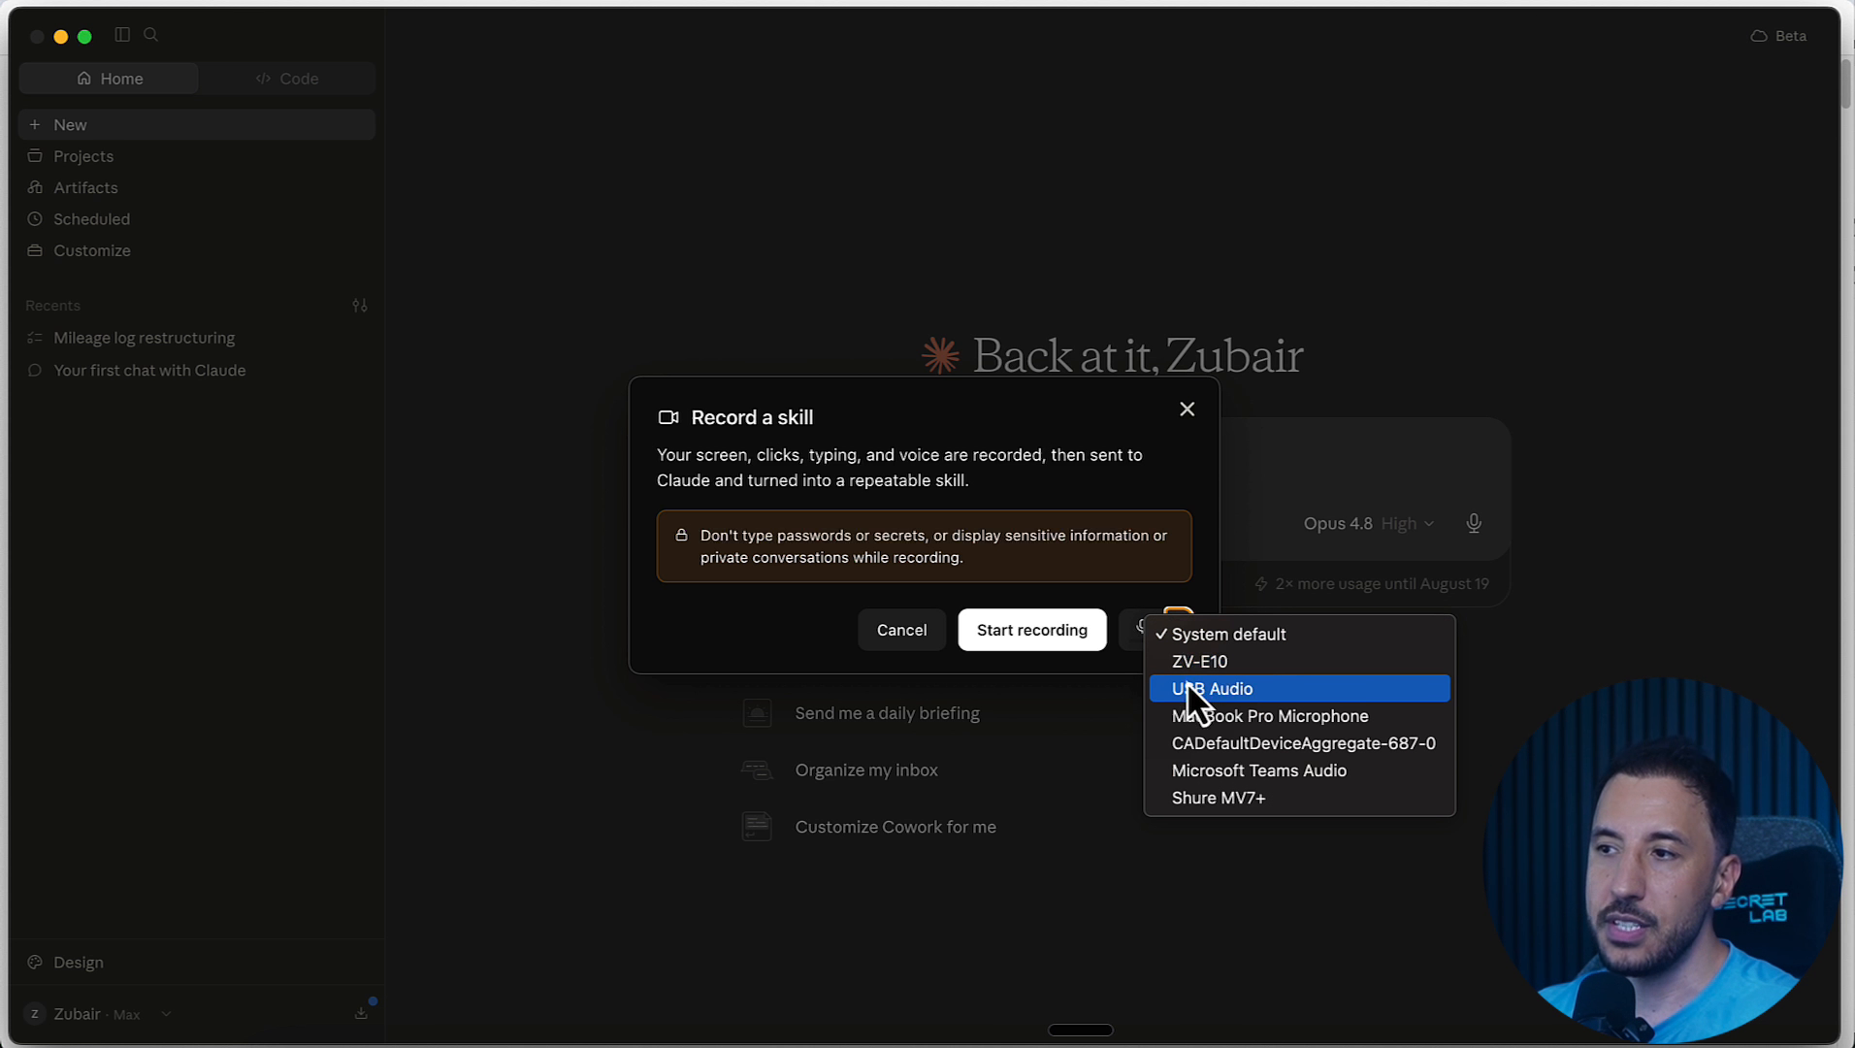
click(1215, 793)
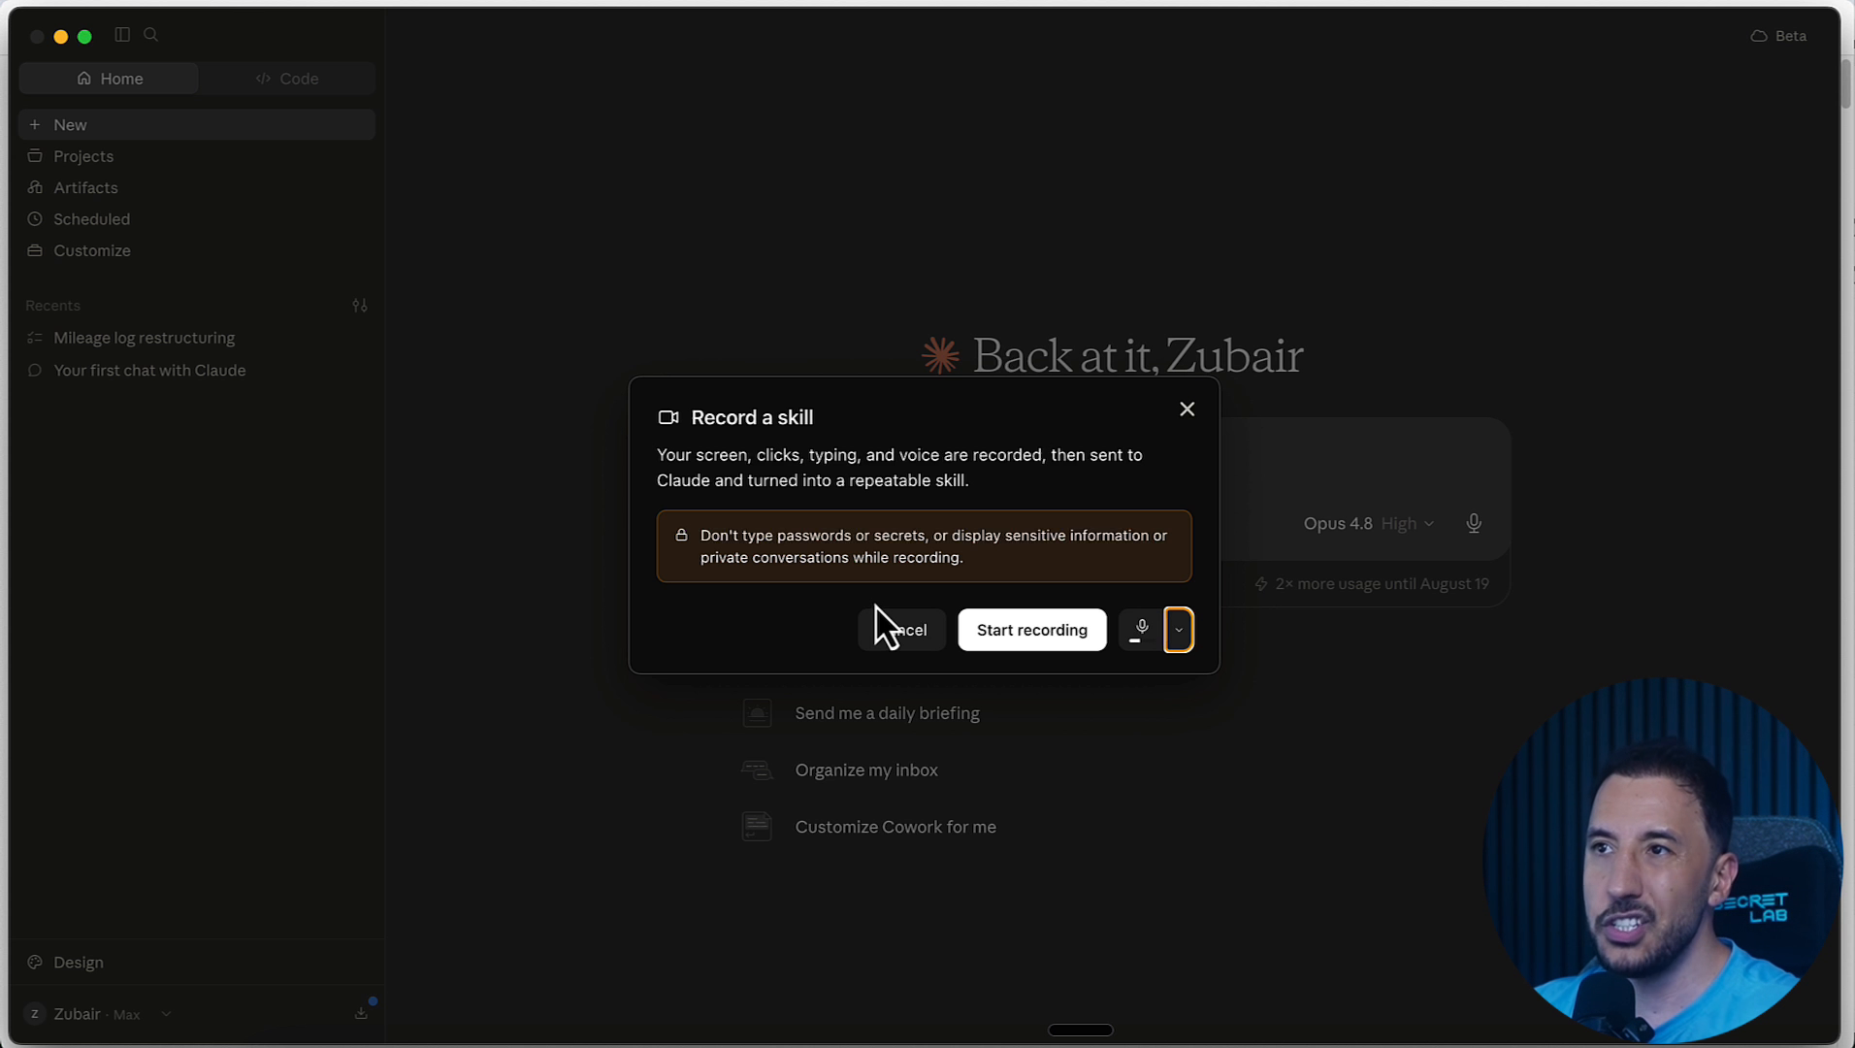
click(1030, 640)
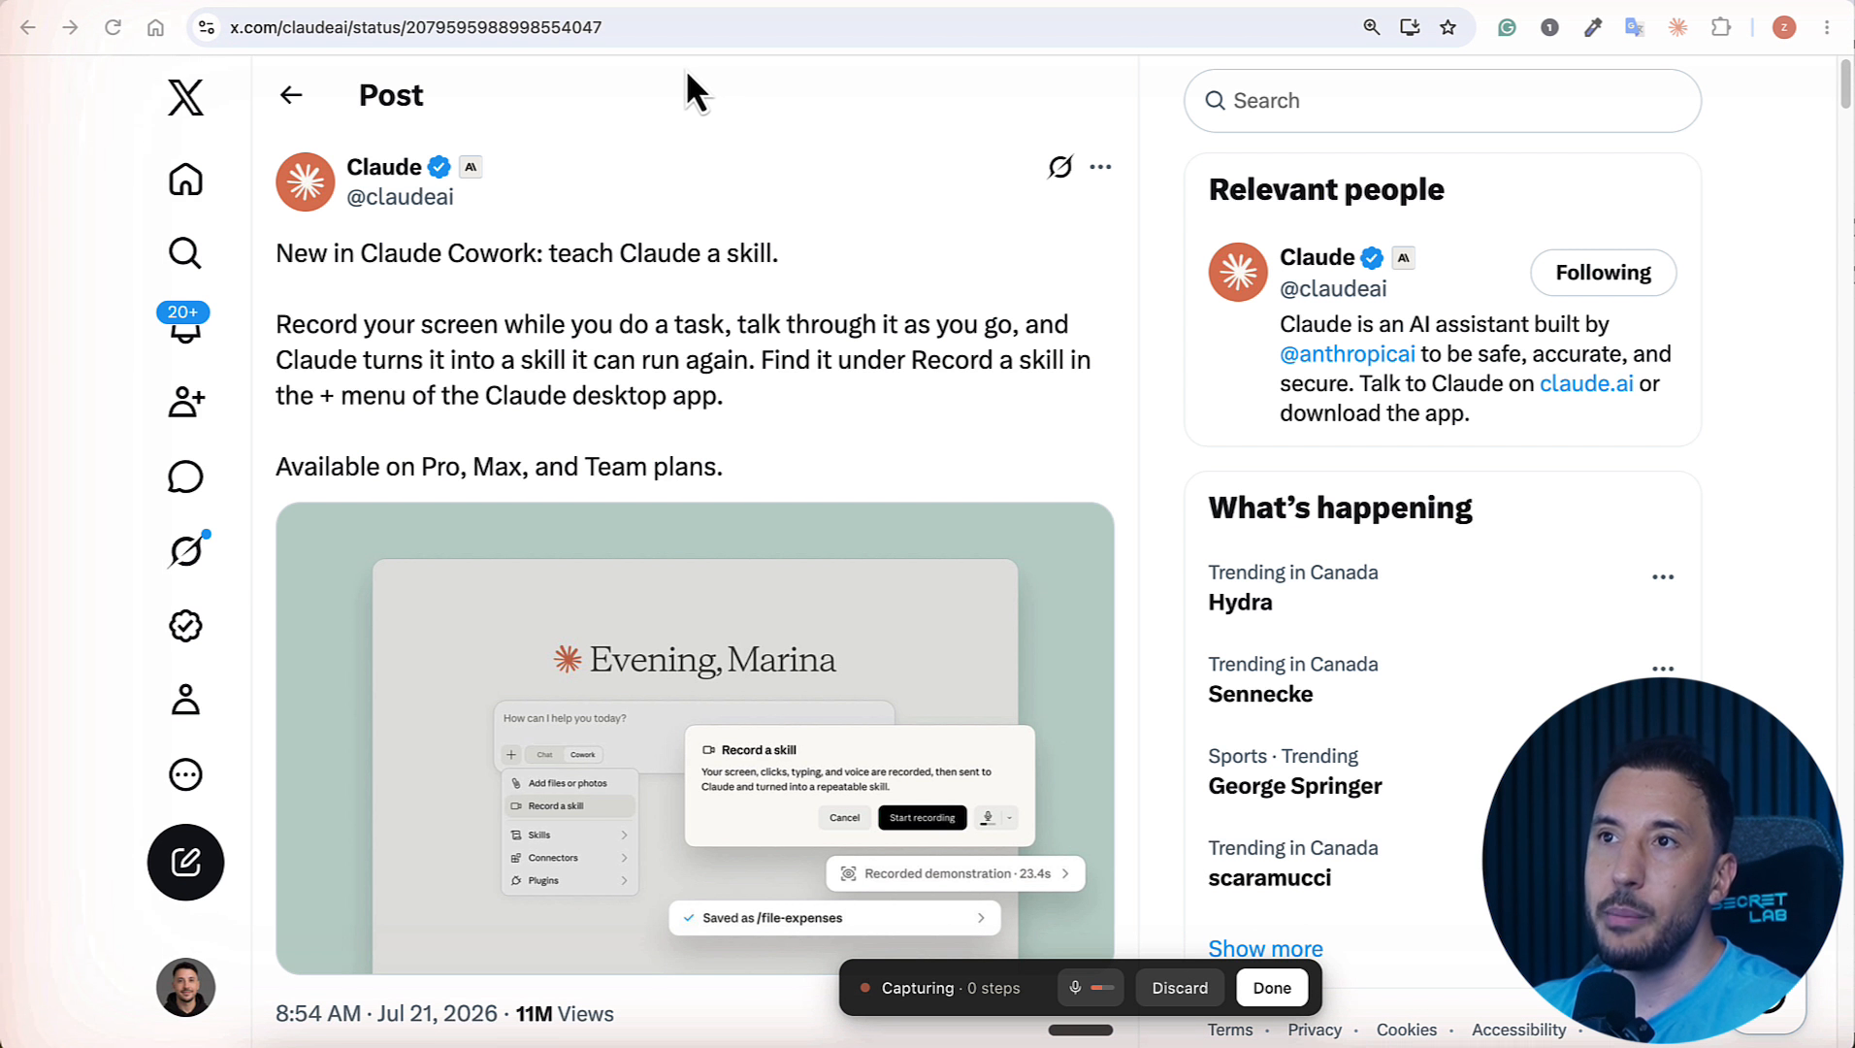
Step: Start a new post in the AI Workshop Skool community and begin its title with a siren emoji and "NEW UPDATE:"
click(546, 4)
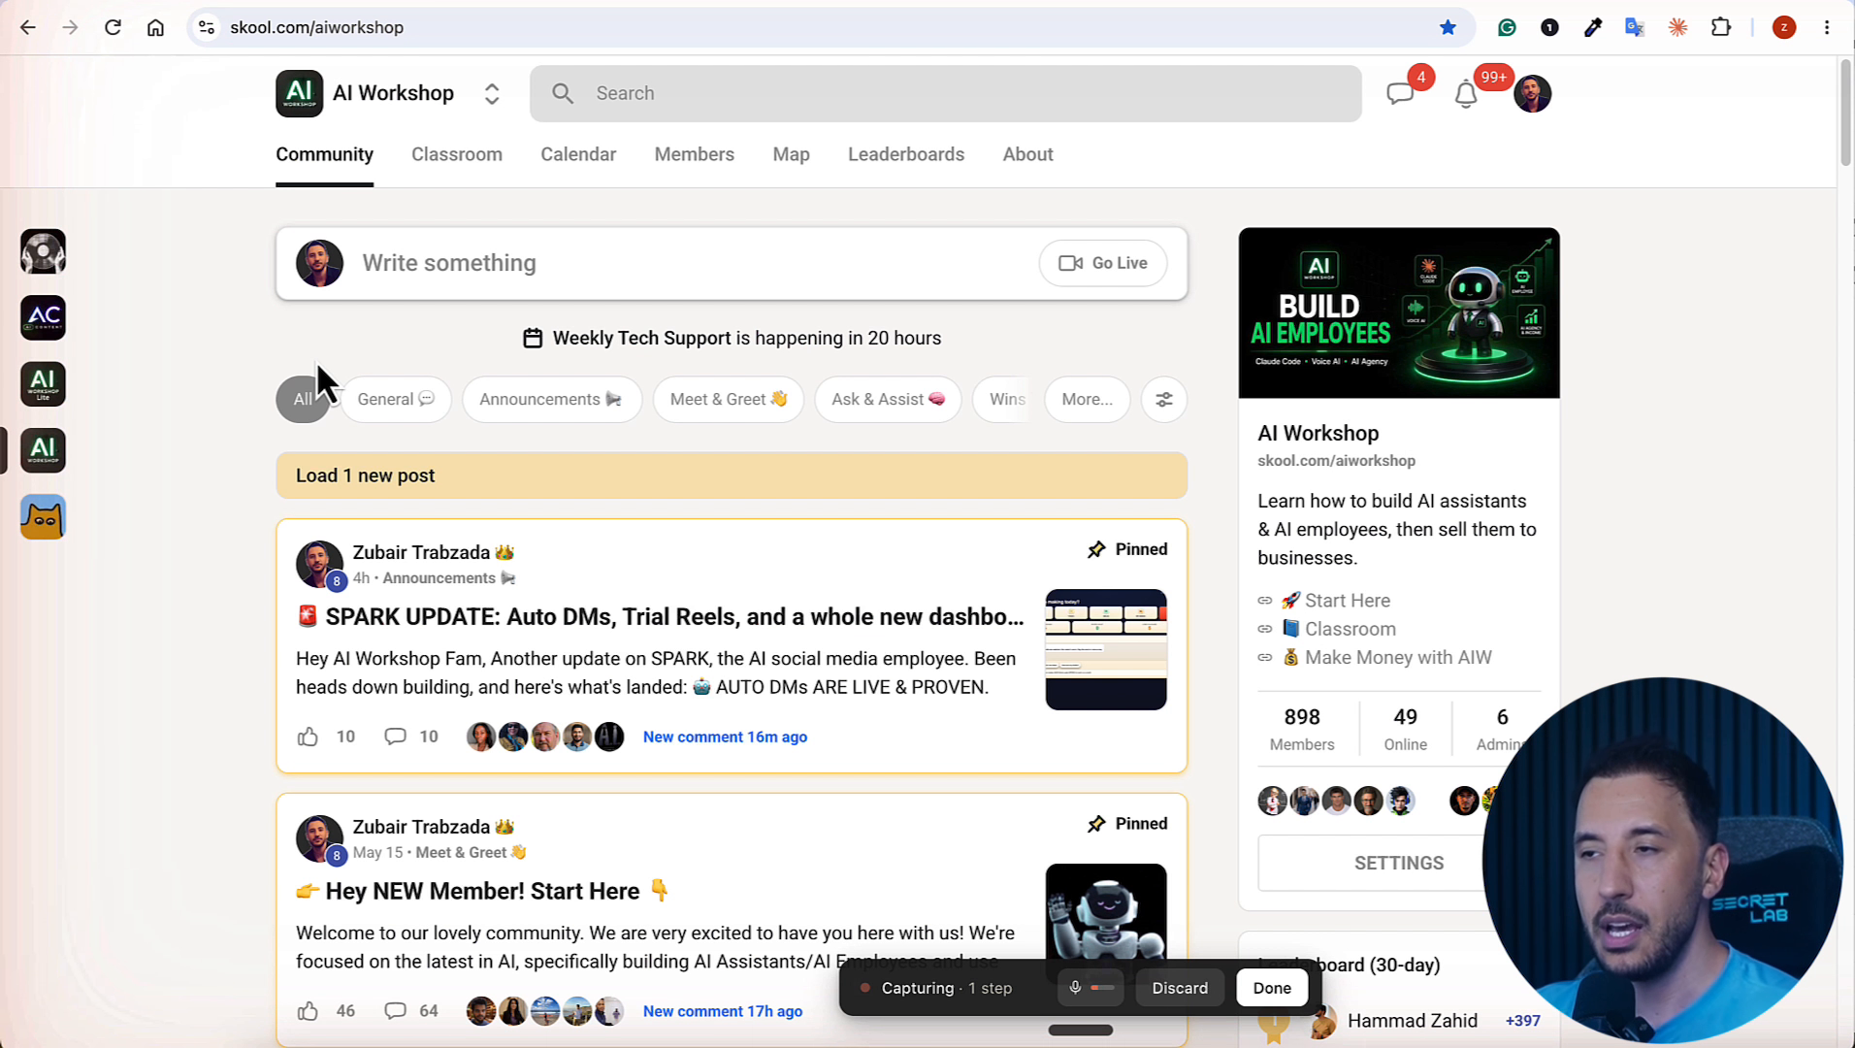
click(423, 278)
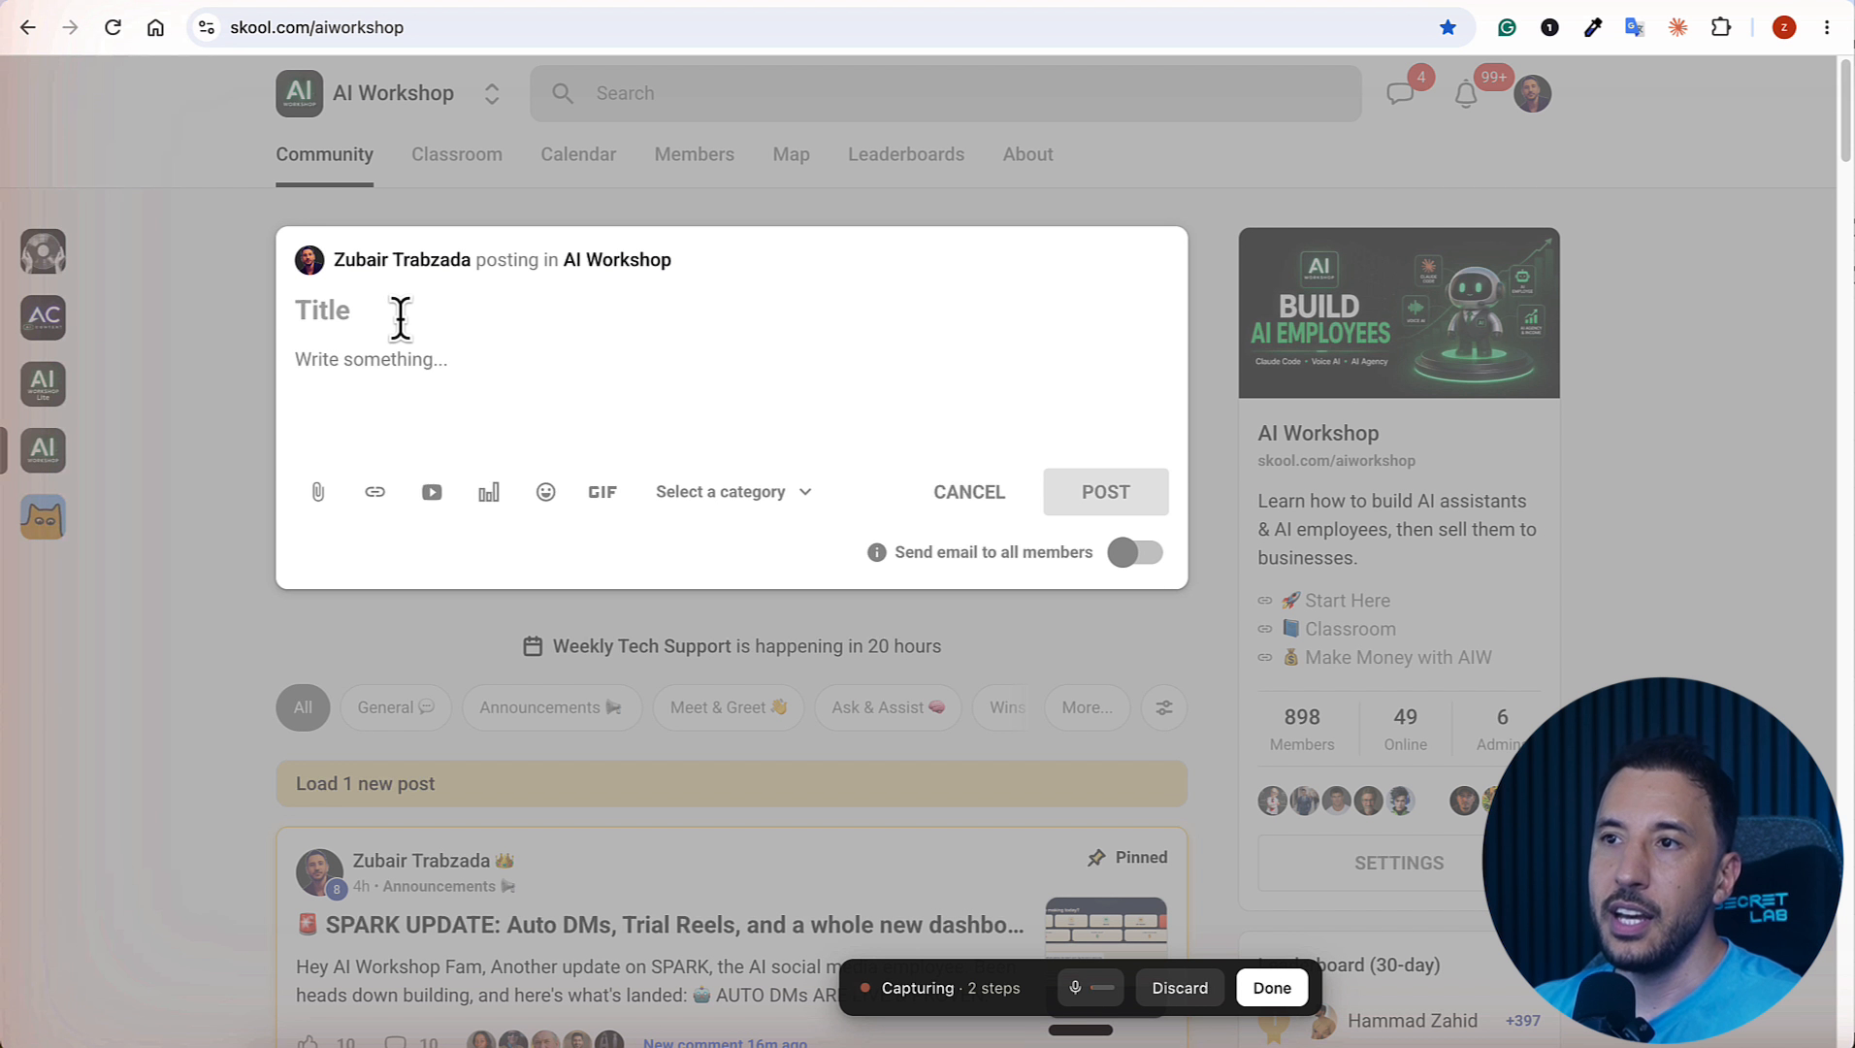
click(388, 317)
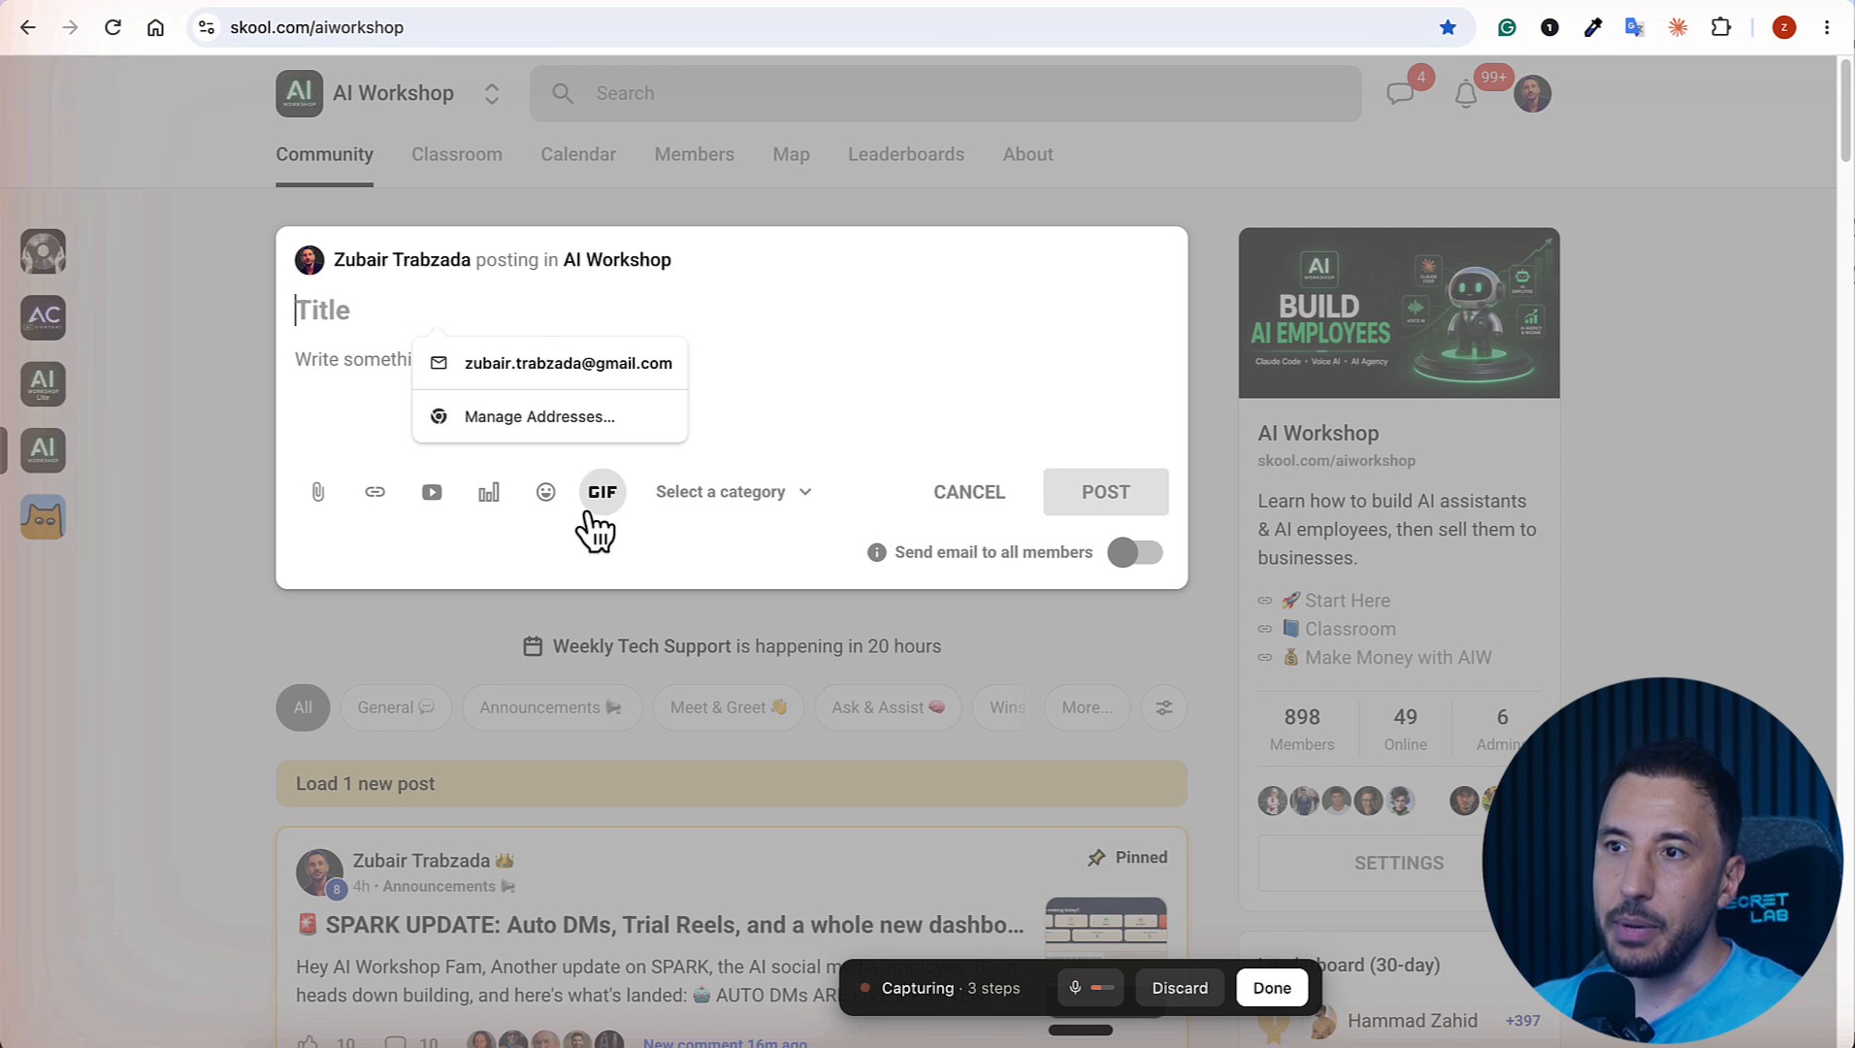
click(543, 500)
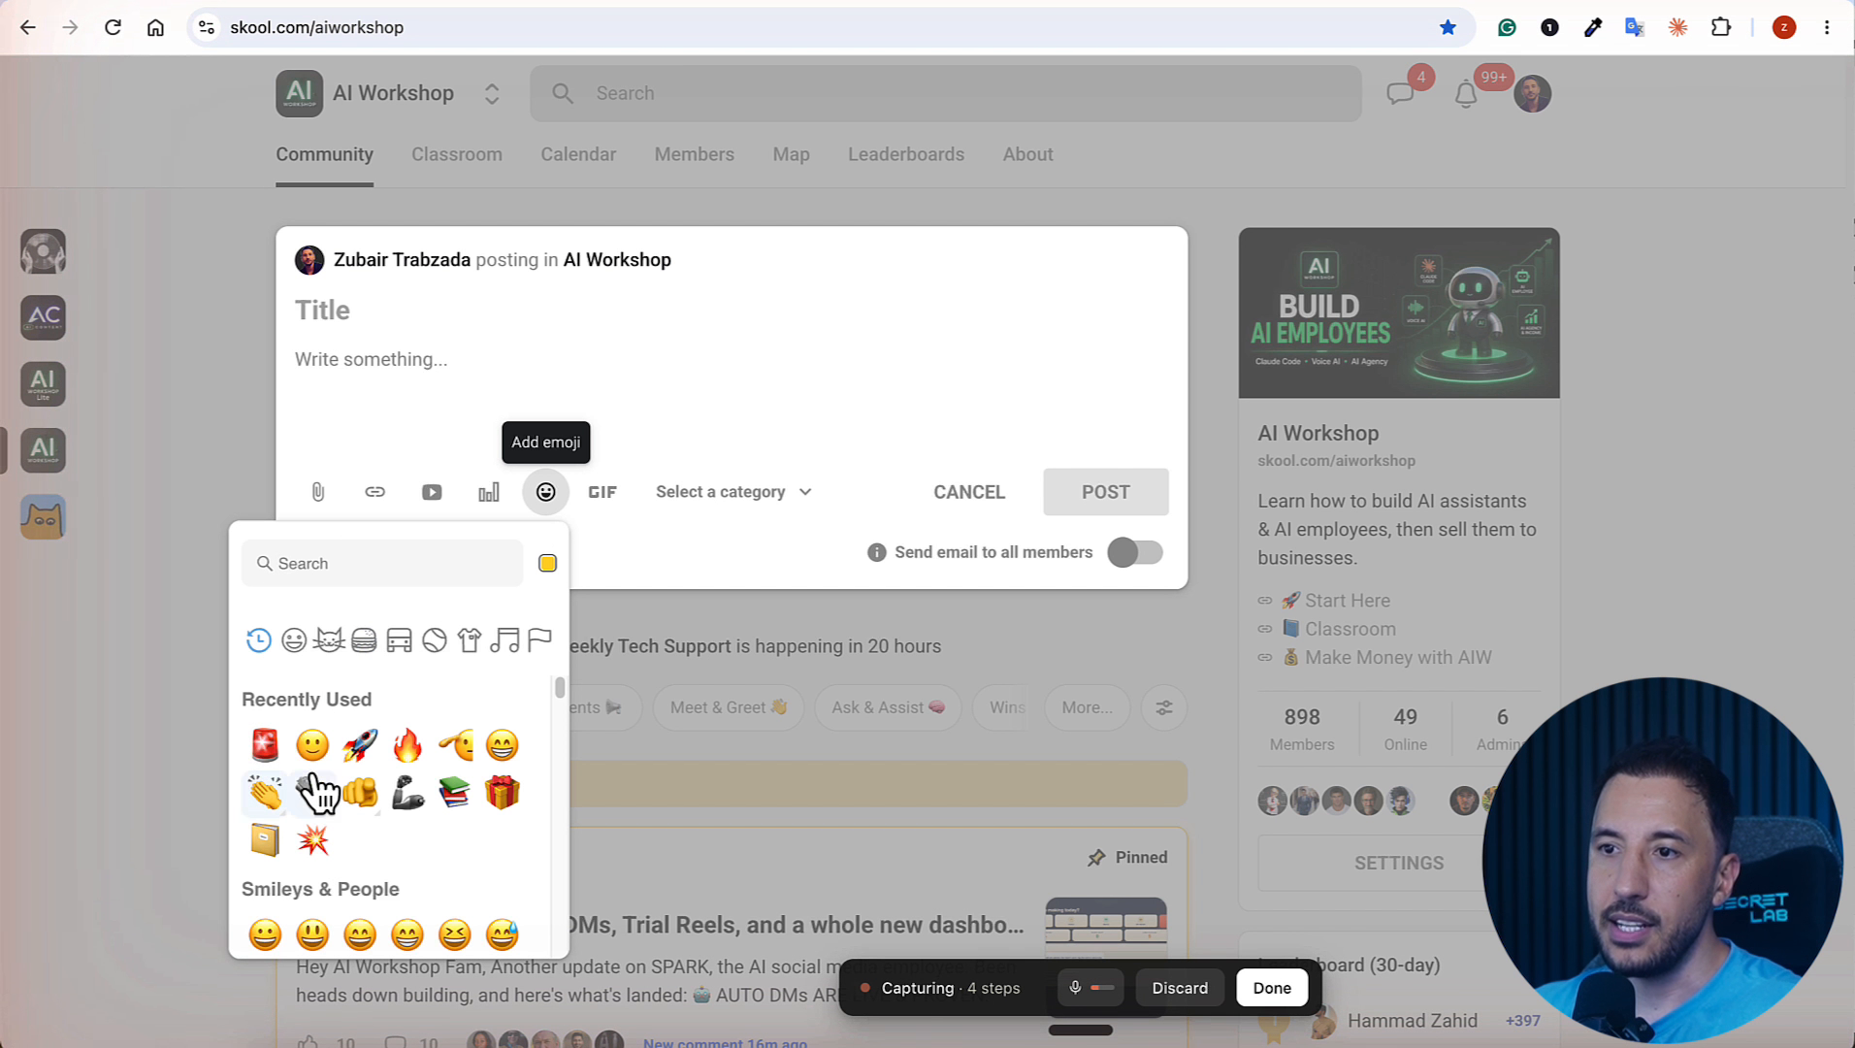
click(266, 749)
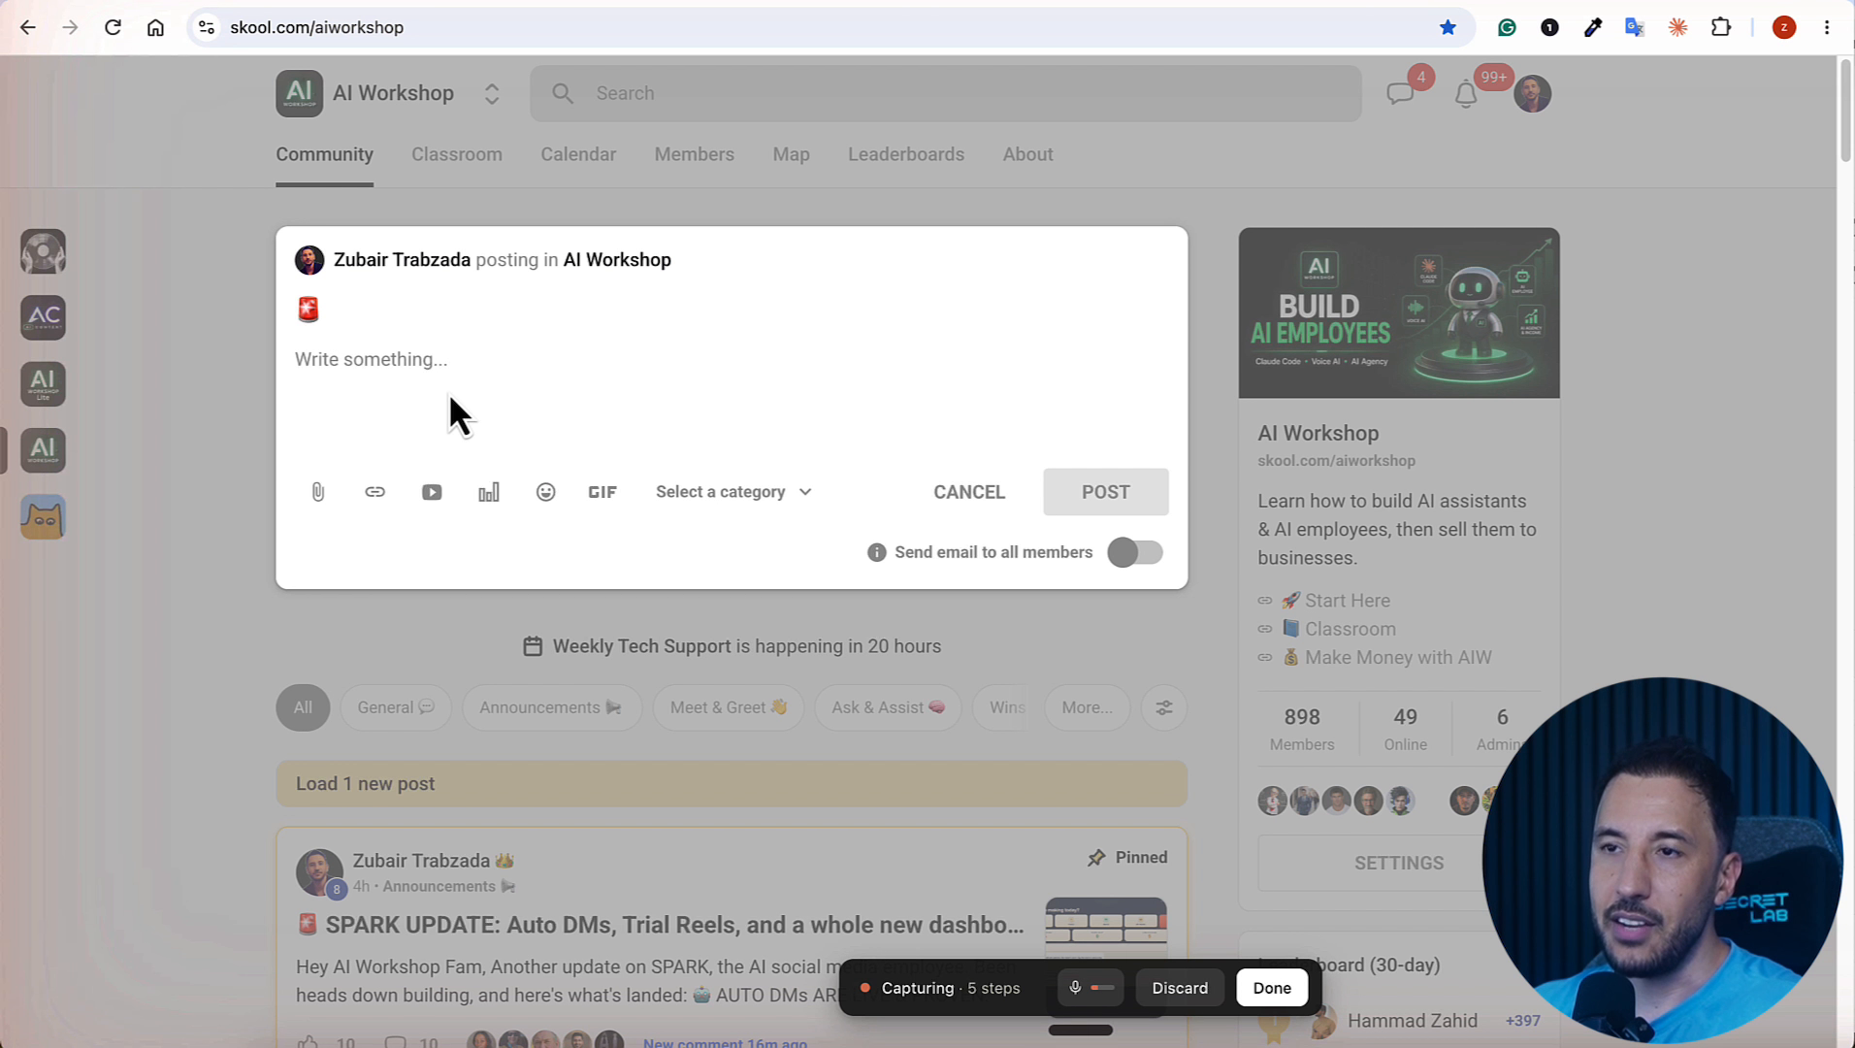
text(NEW )
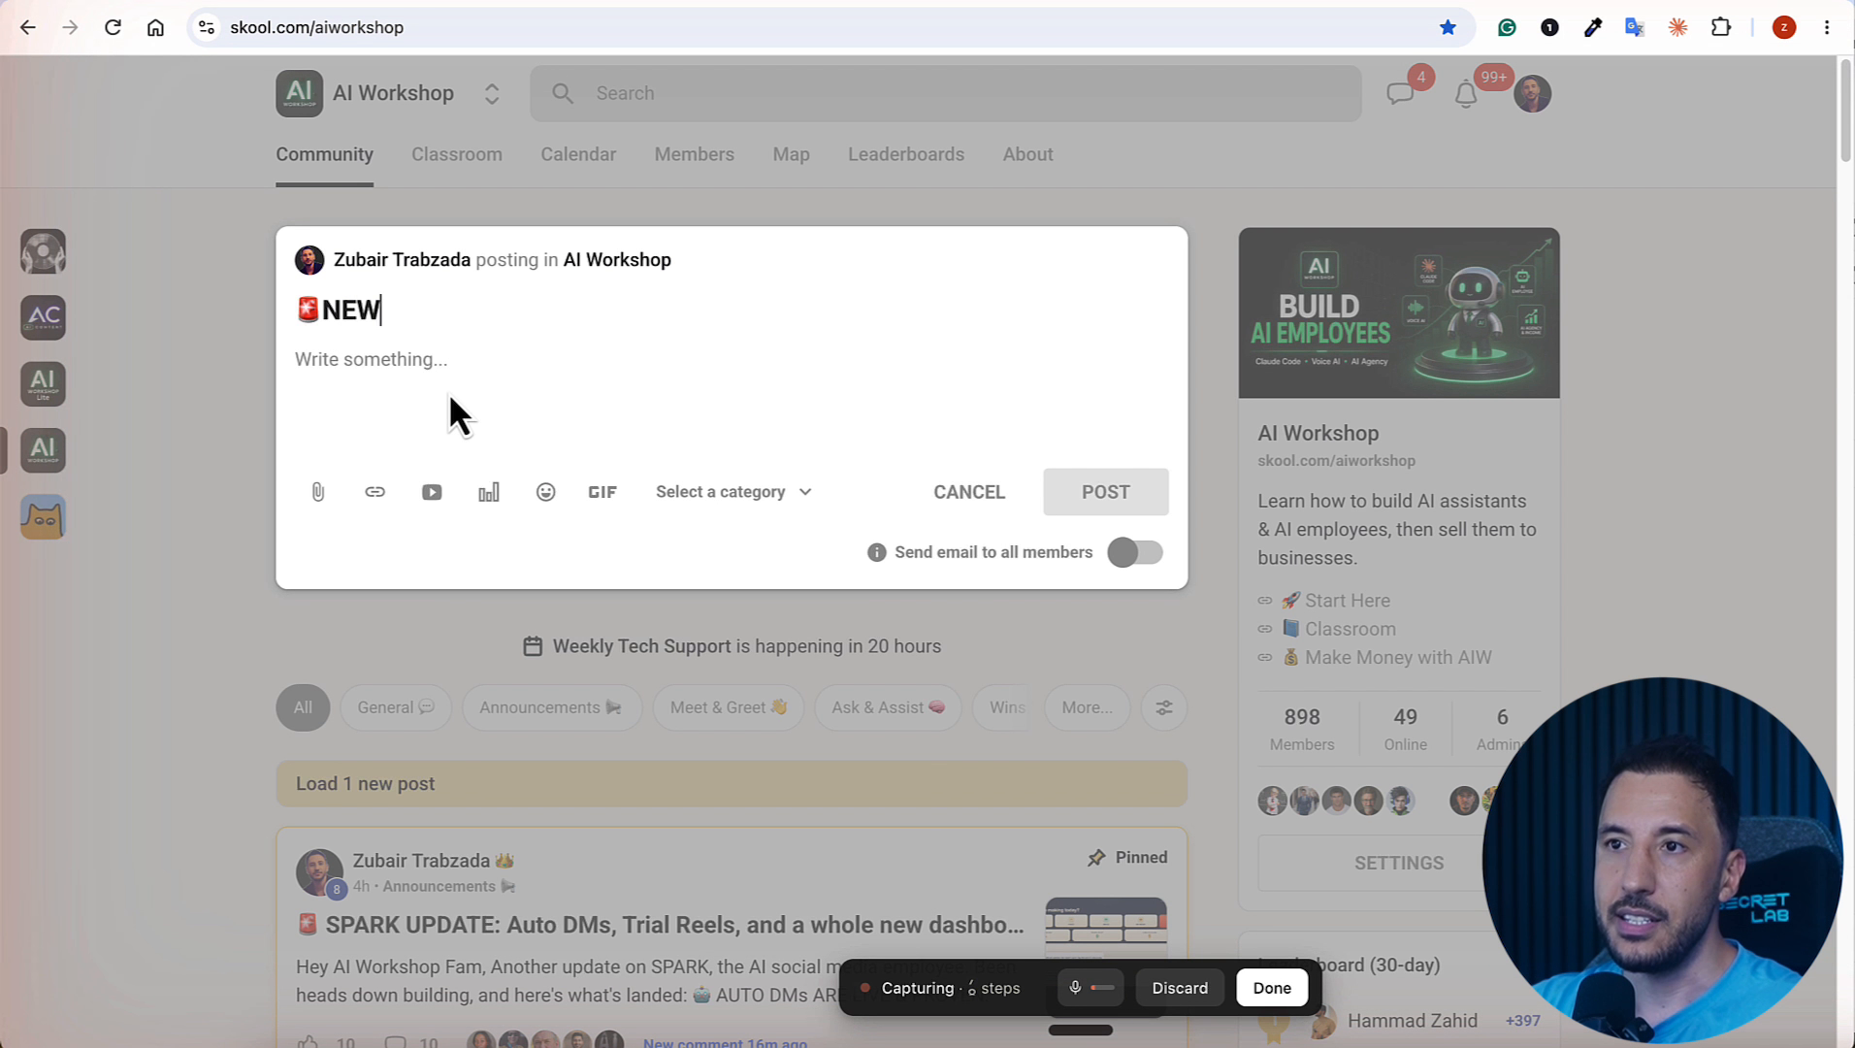
text(UPDATE:)
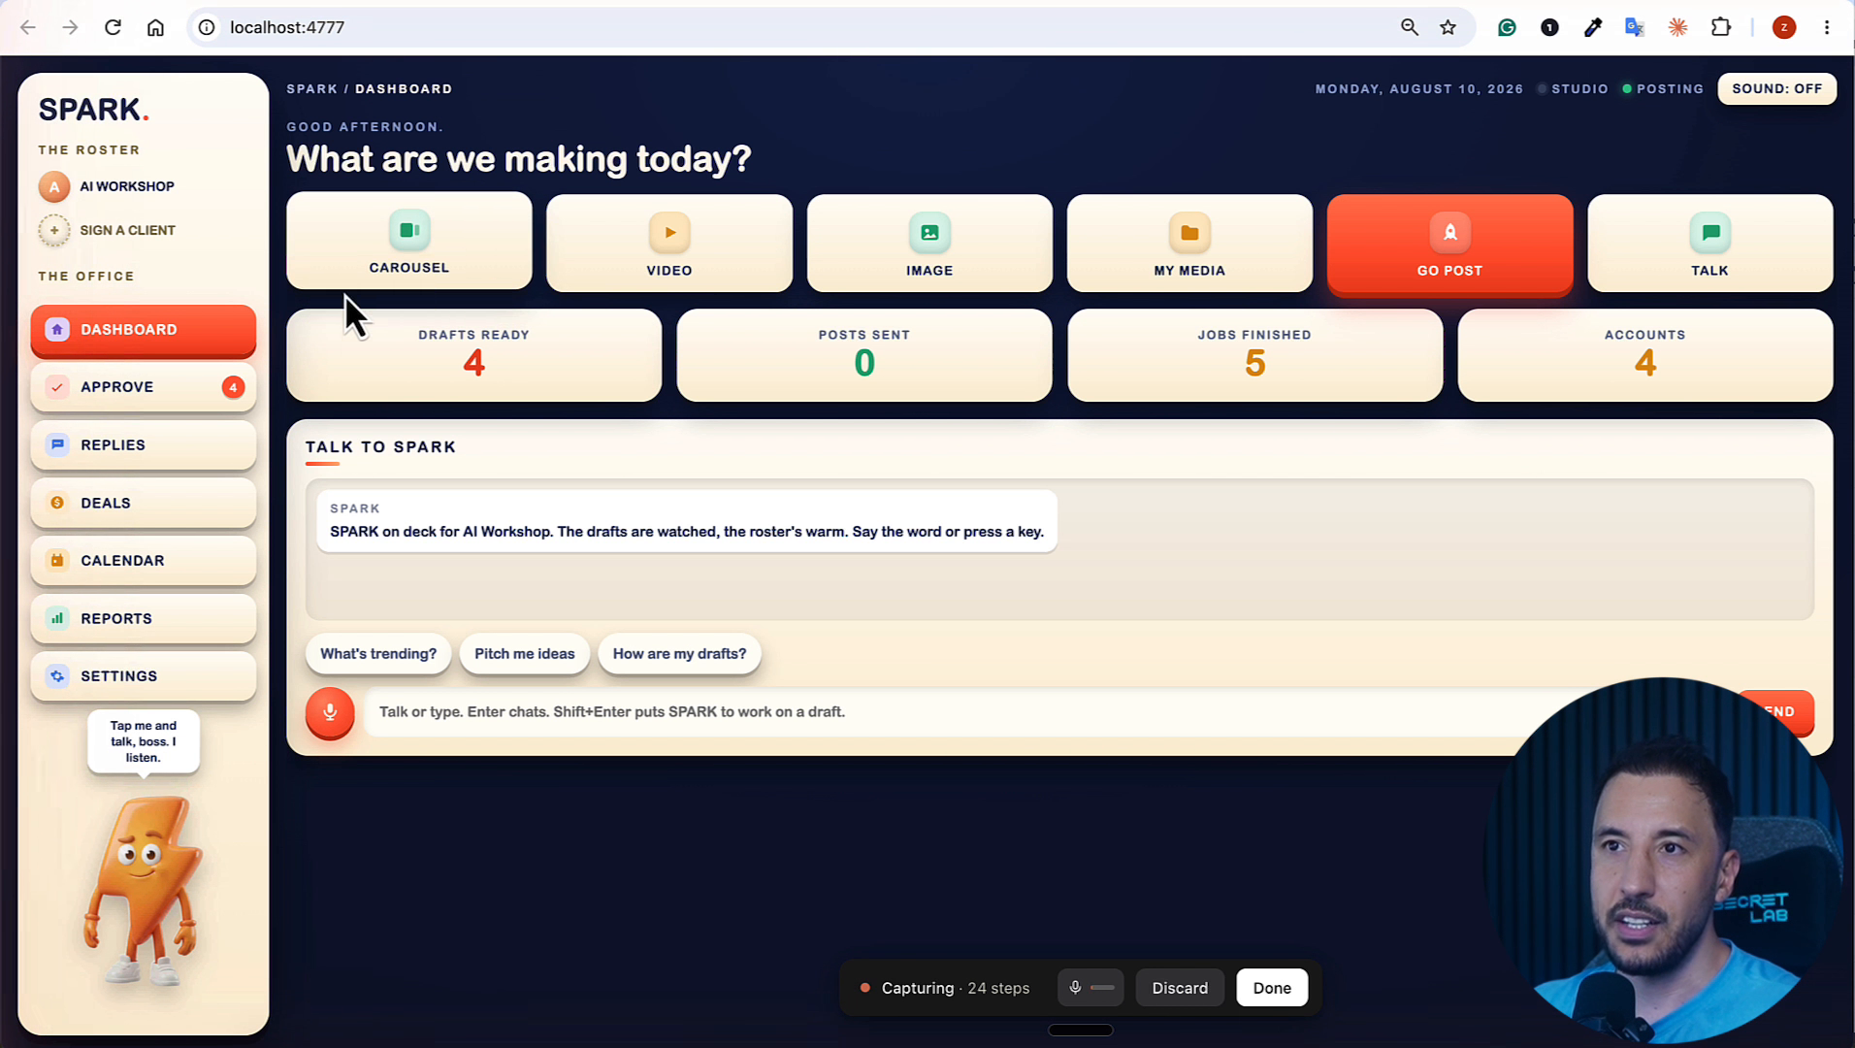
Step: Look at the Replies page of the SPARK dashboard and return to the Skool post draft
click(137, 462)
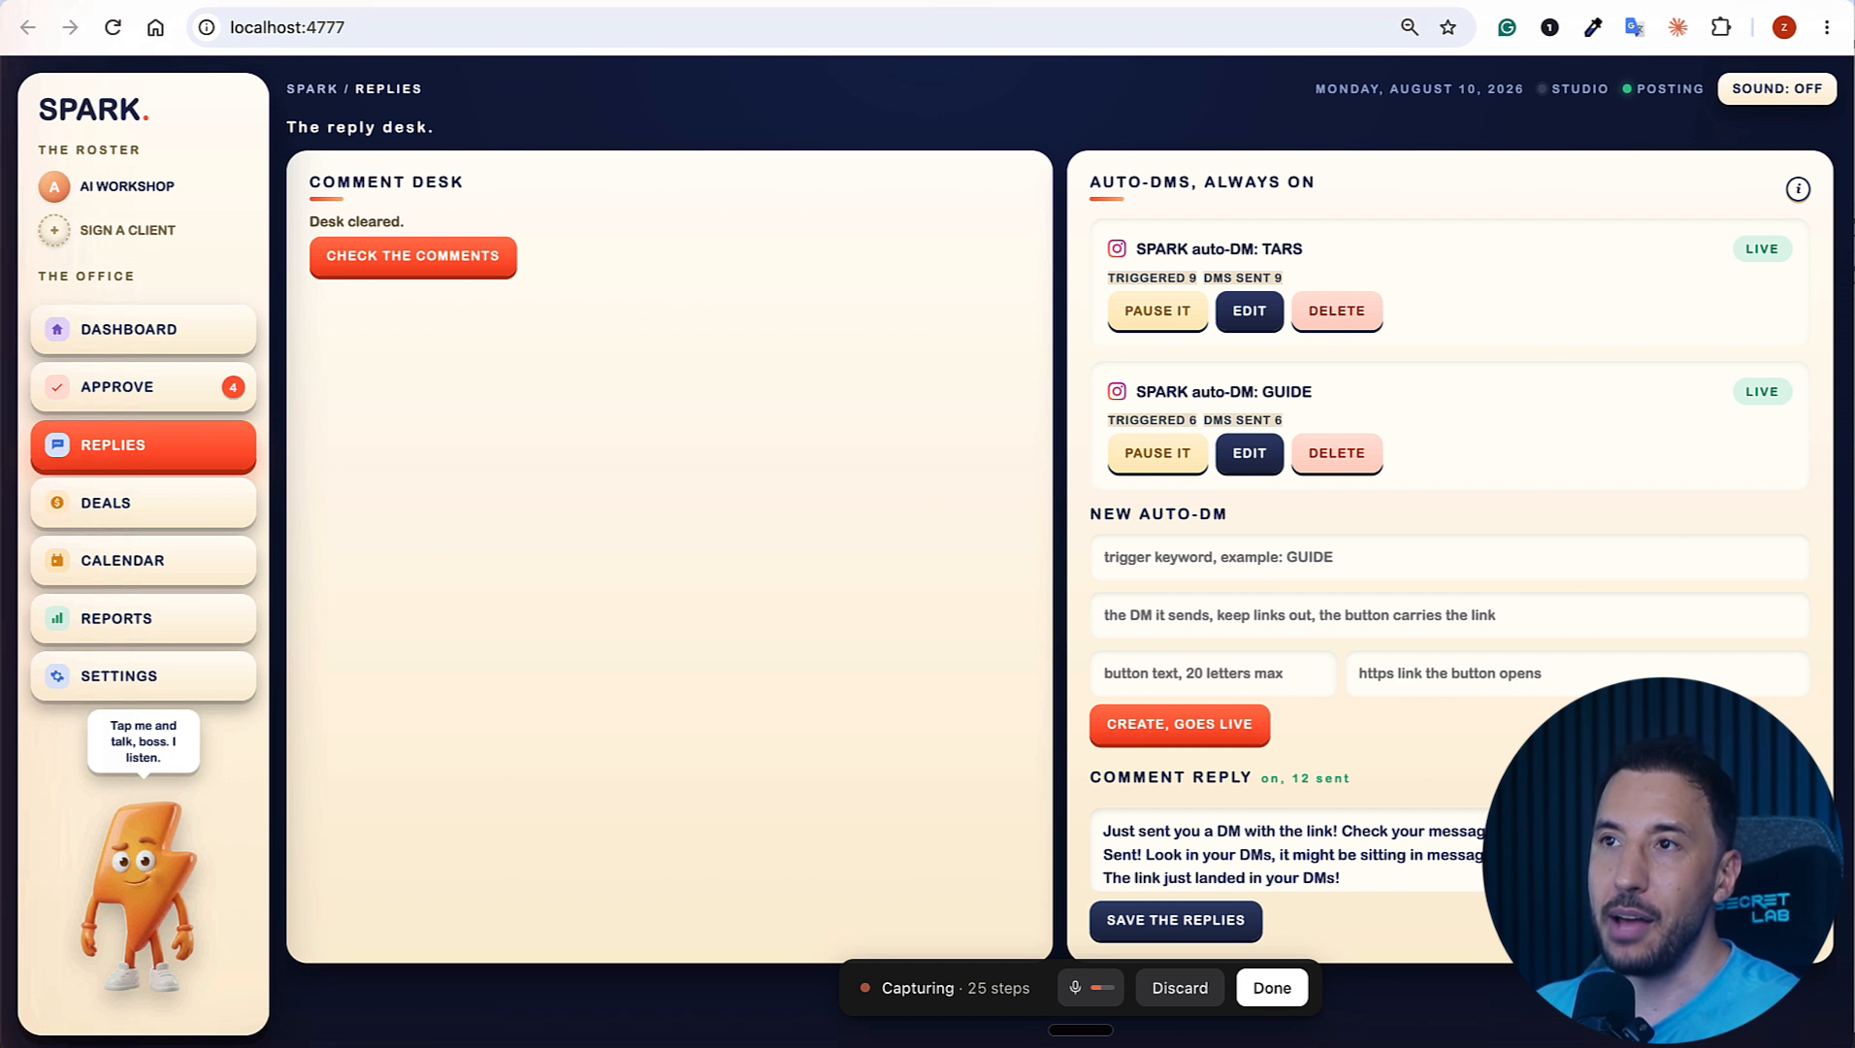
click(517, 2)
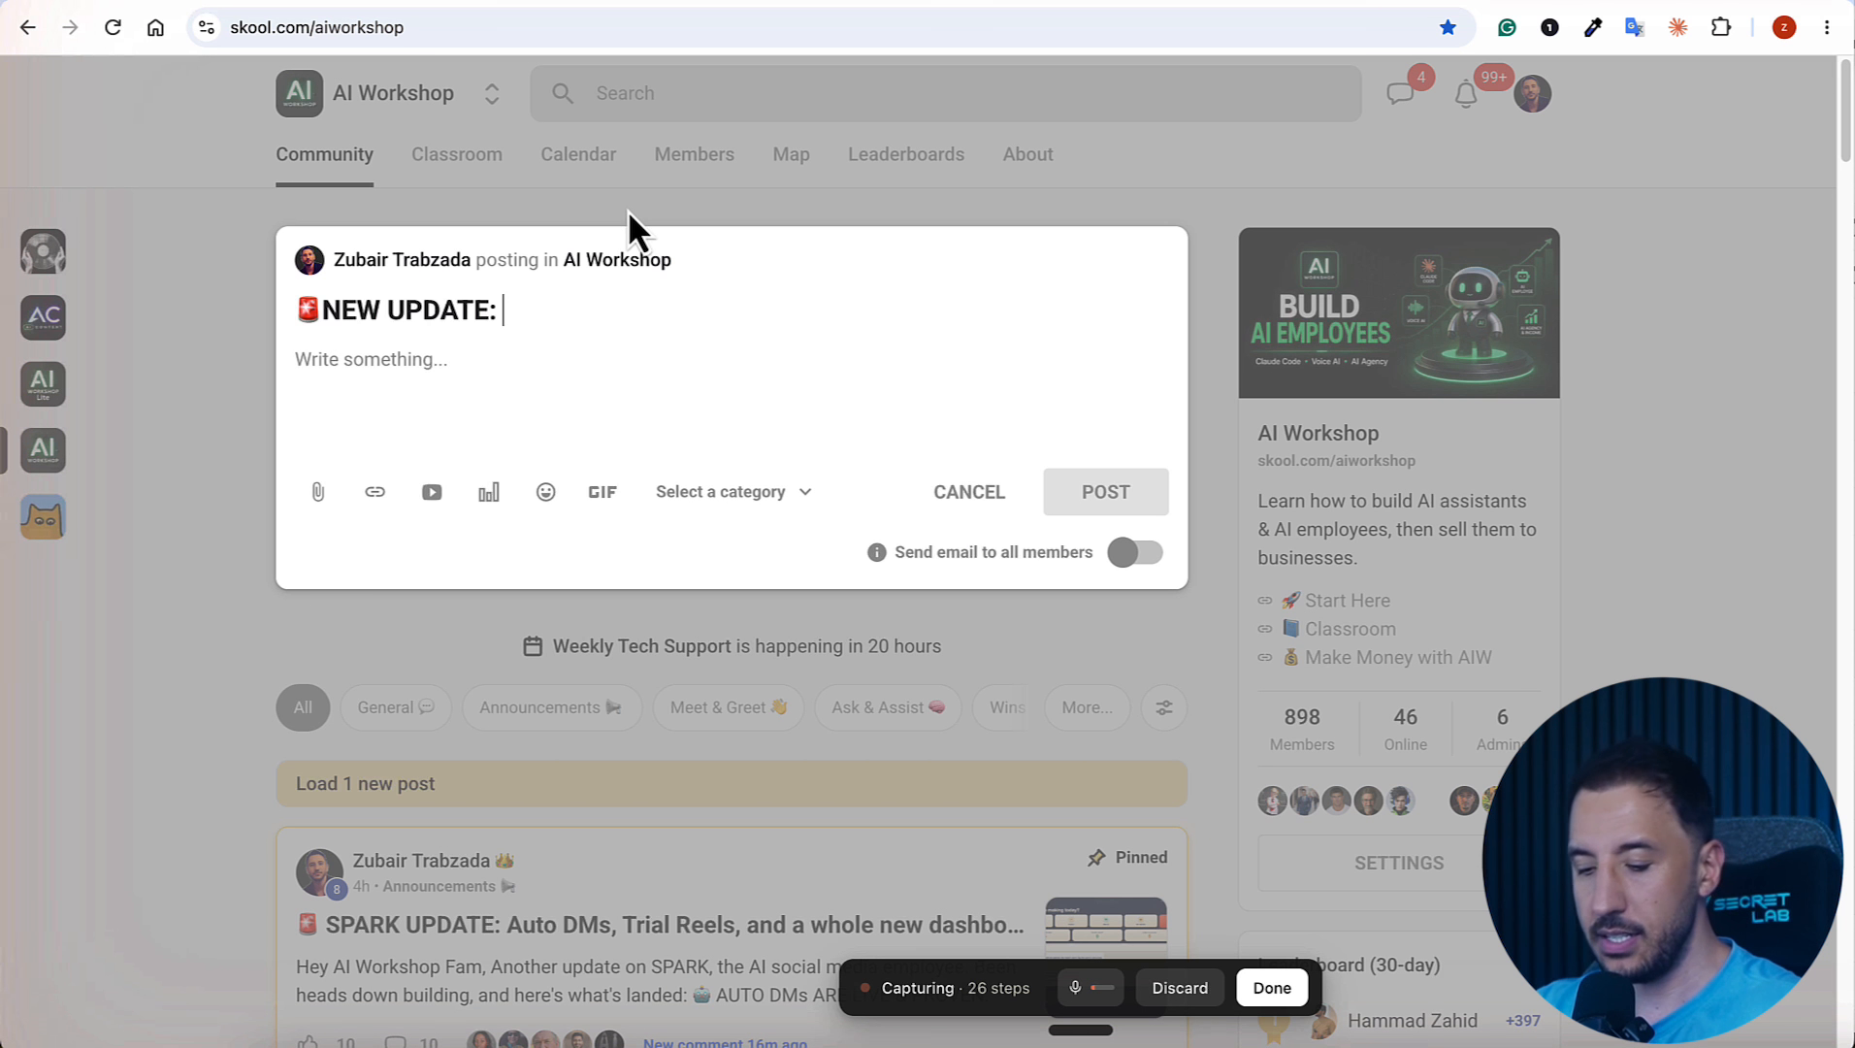
Step: Complete the post title with "Spark Social Media Get Auto-DM Feature" and a fire emoji
text(Spark Social Media Get Auto-DM Feature)
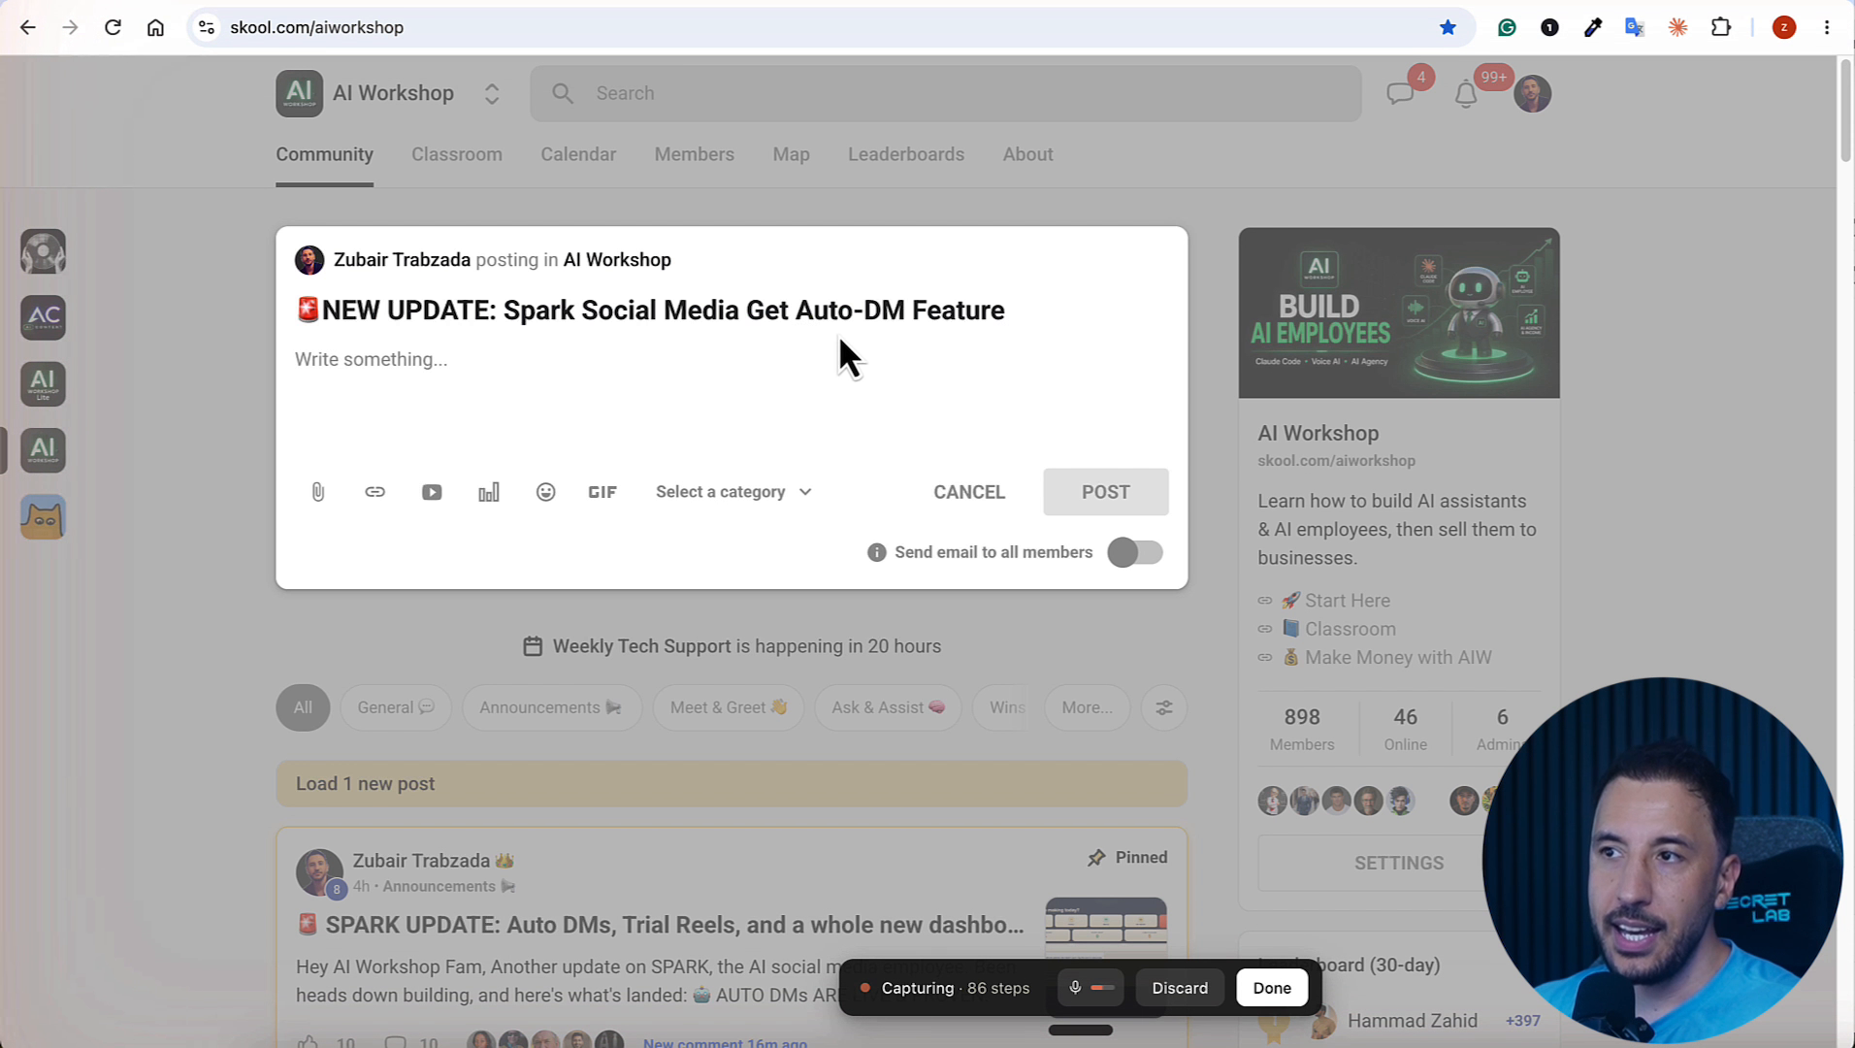
click(547, 496)
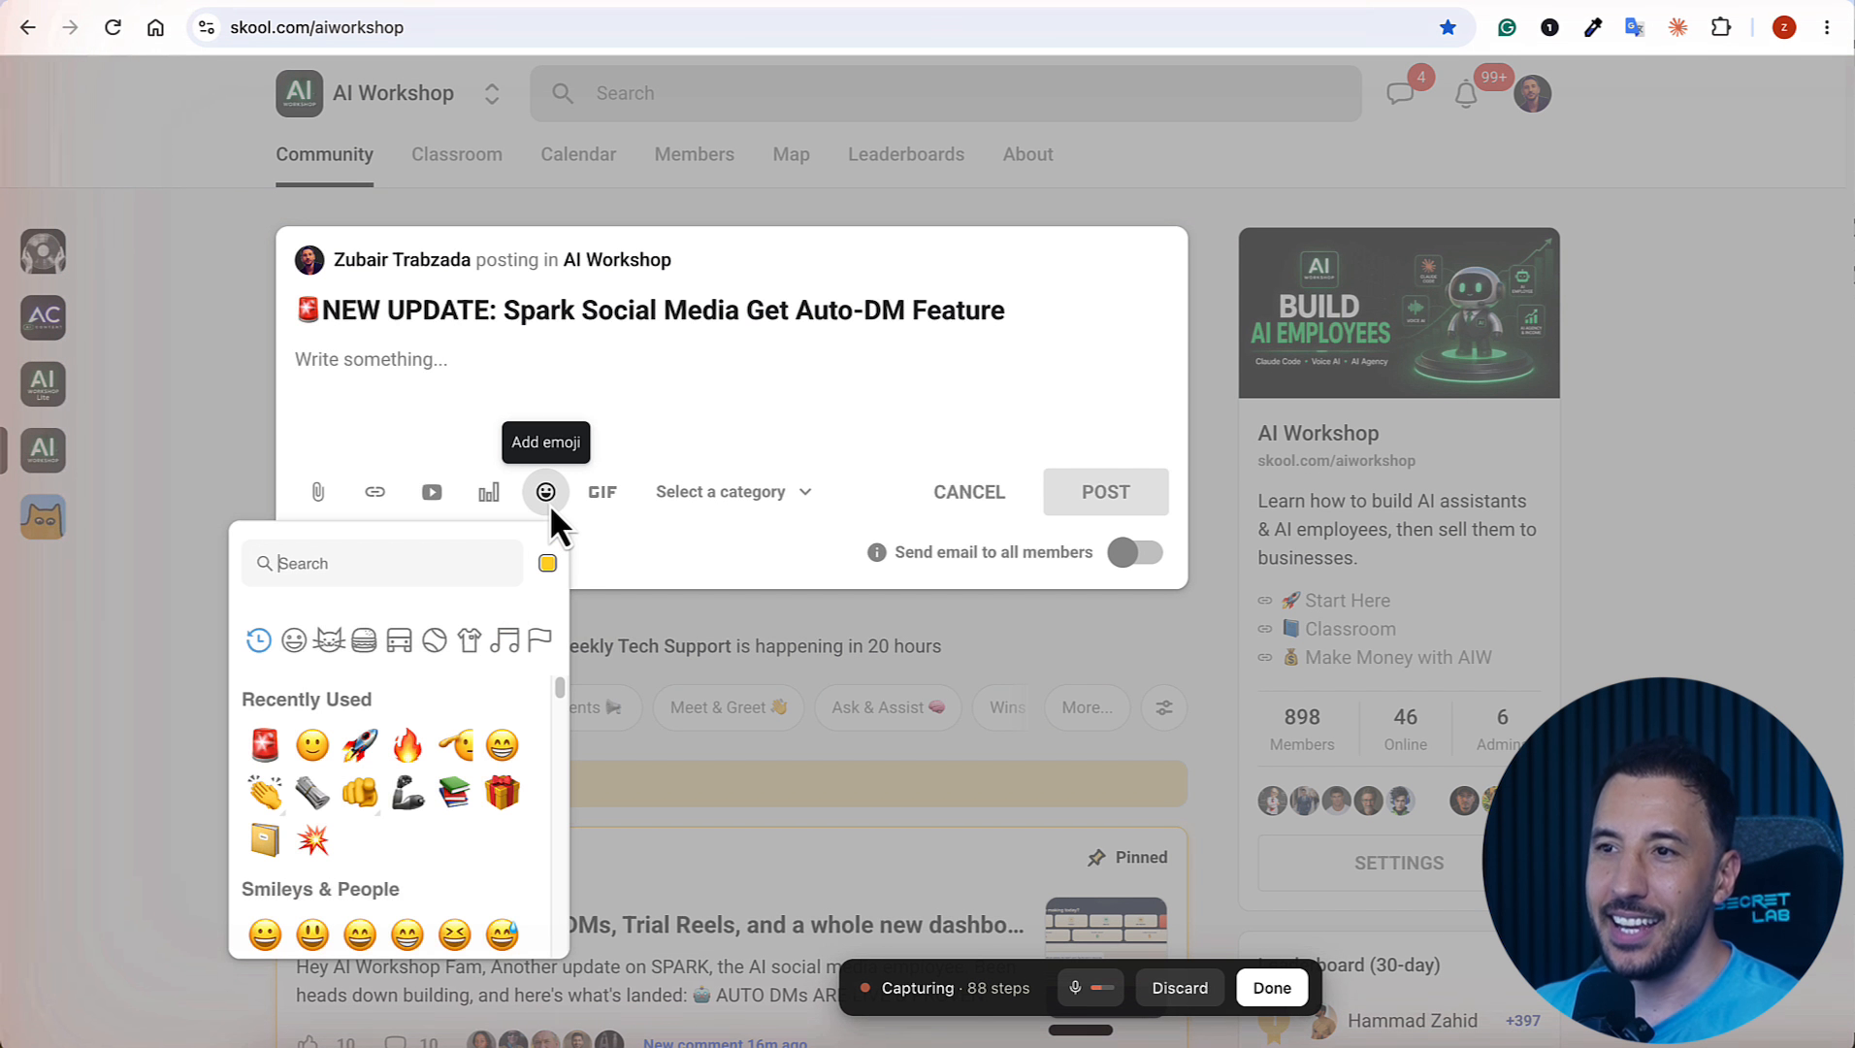
click(408, 745)
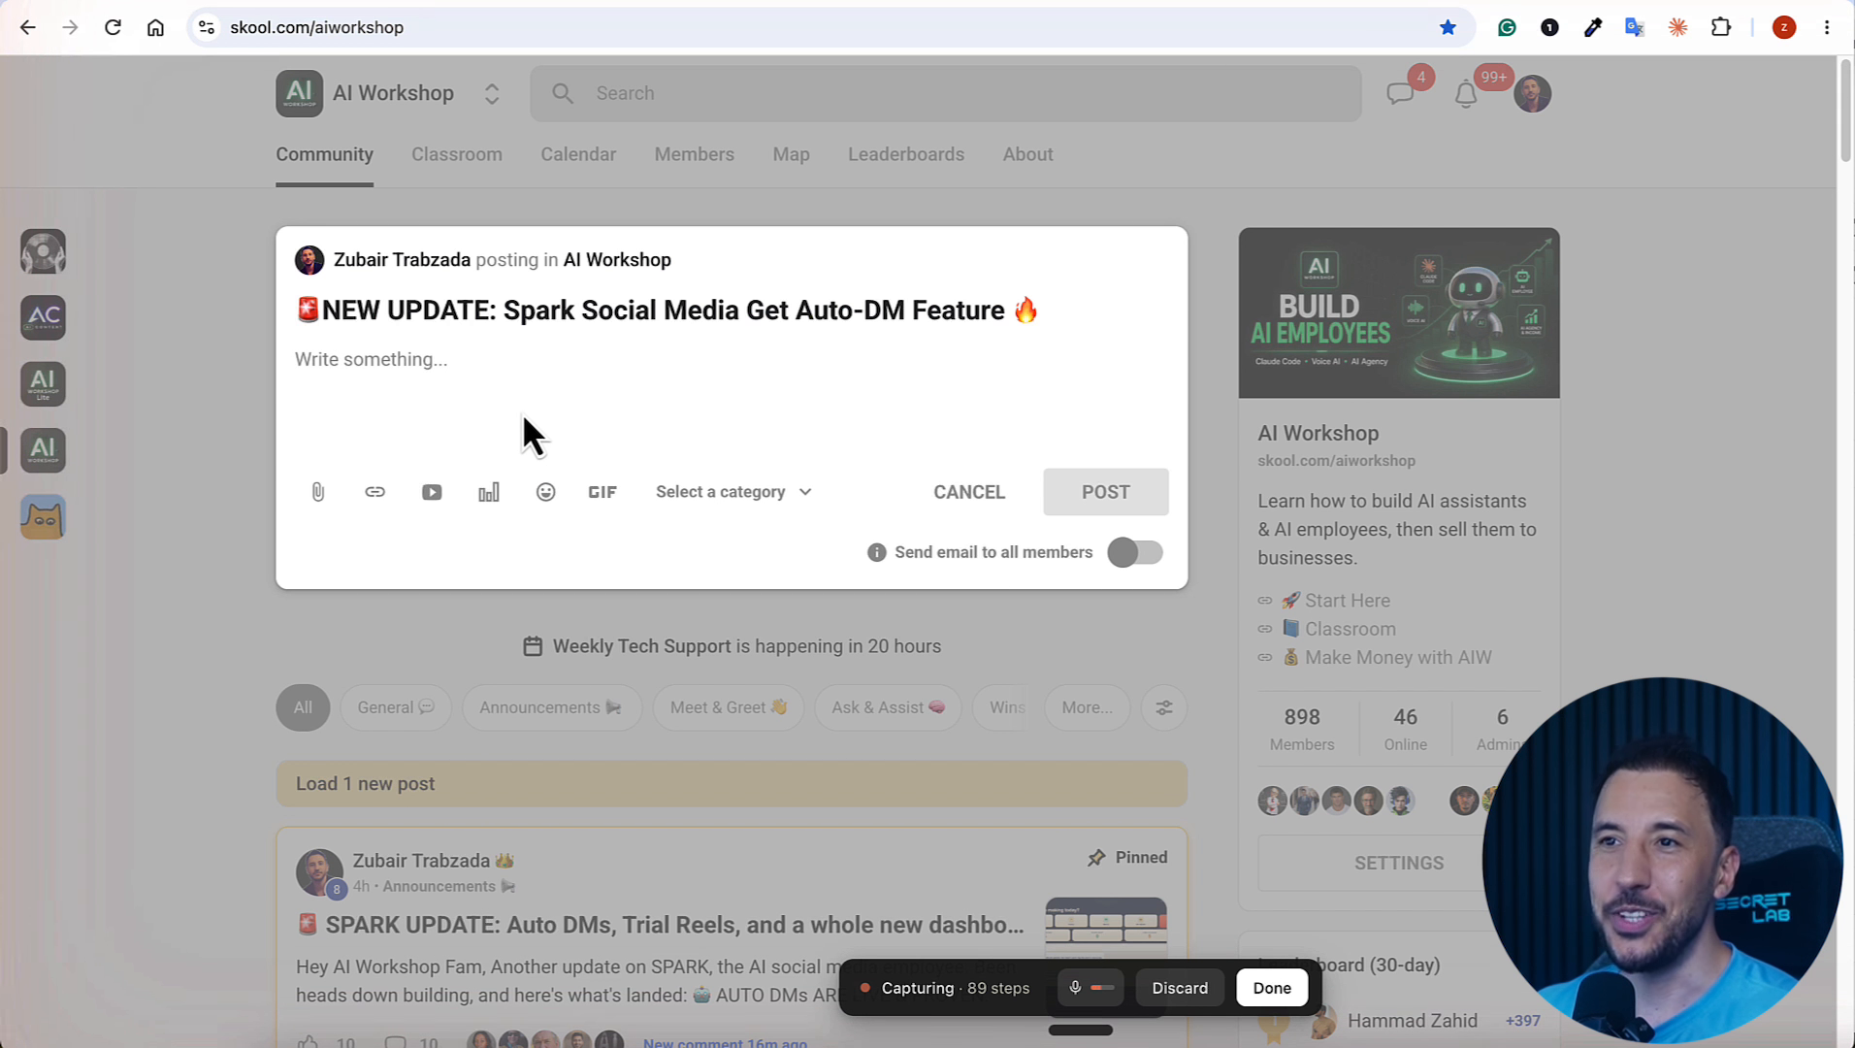
Step: Begin the post body with the greeting "Hey AI Workshop Community," followed by a blank line
click(505, 361)
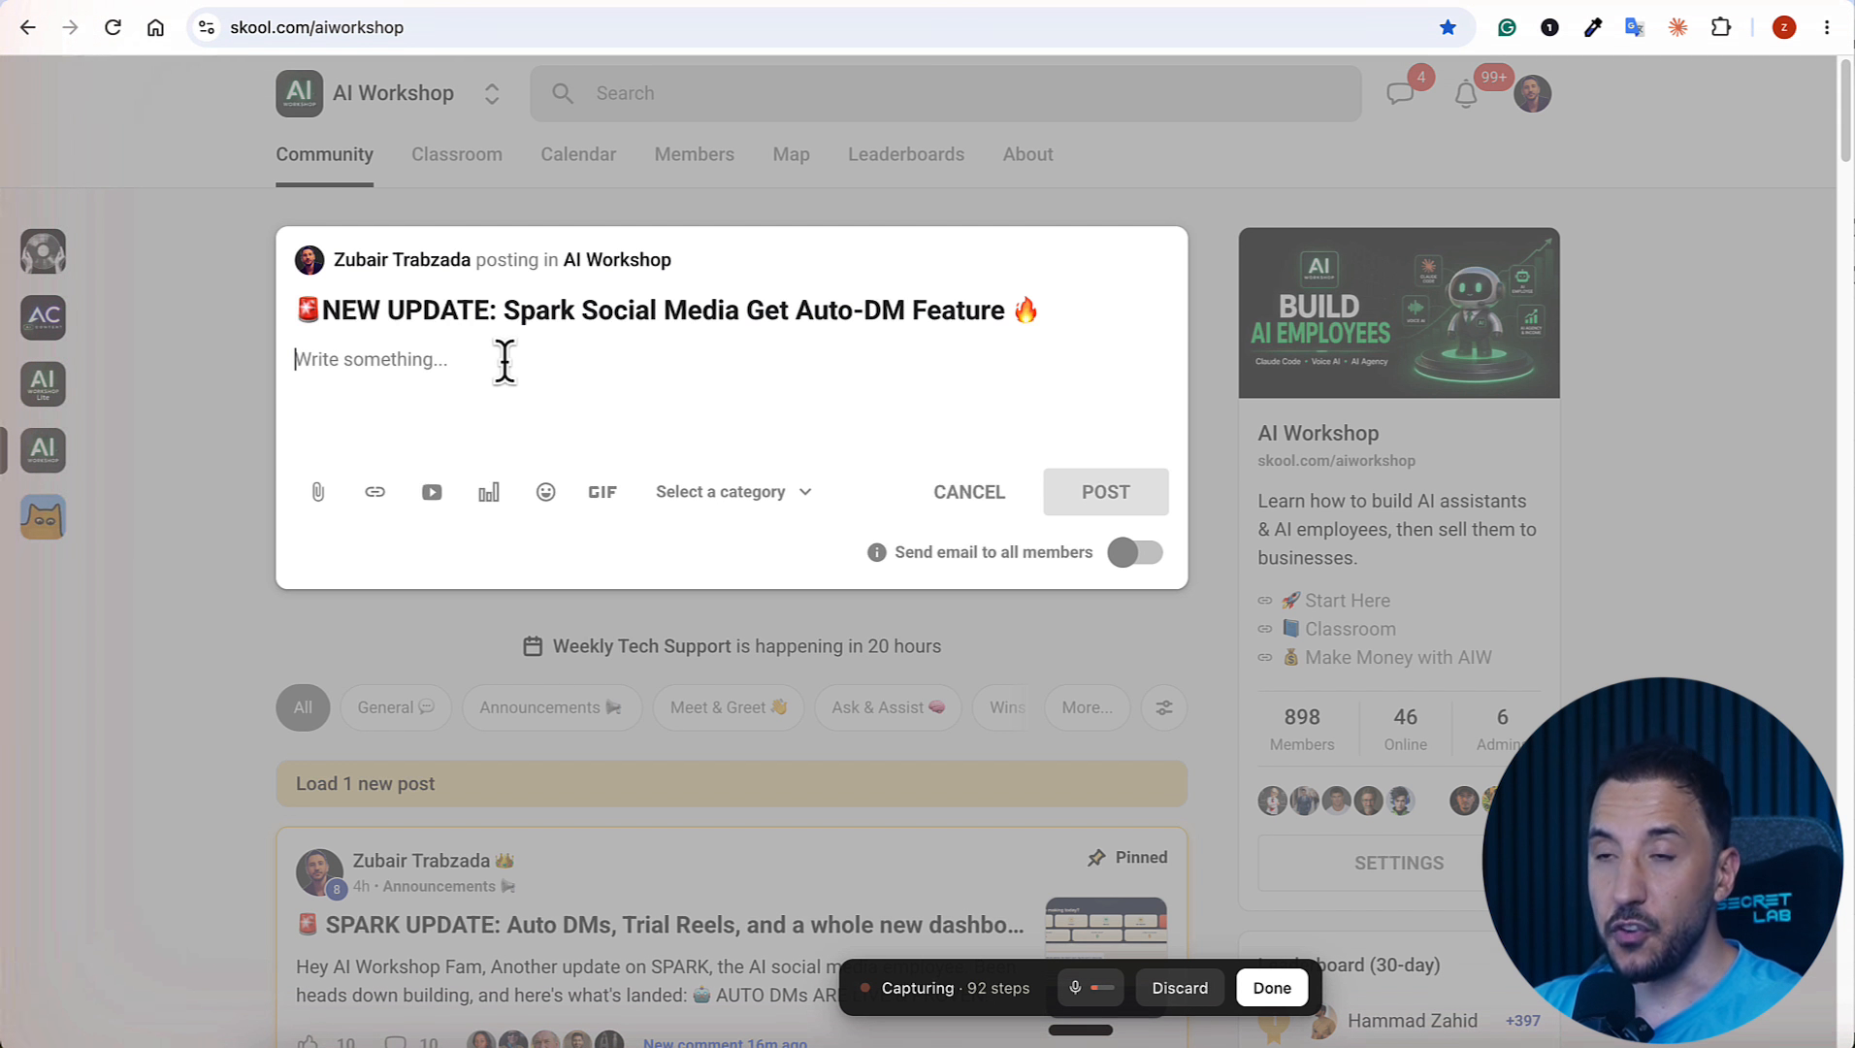
text(Hey Ai)
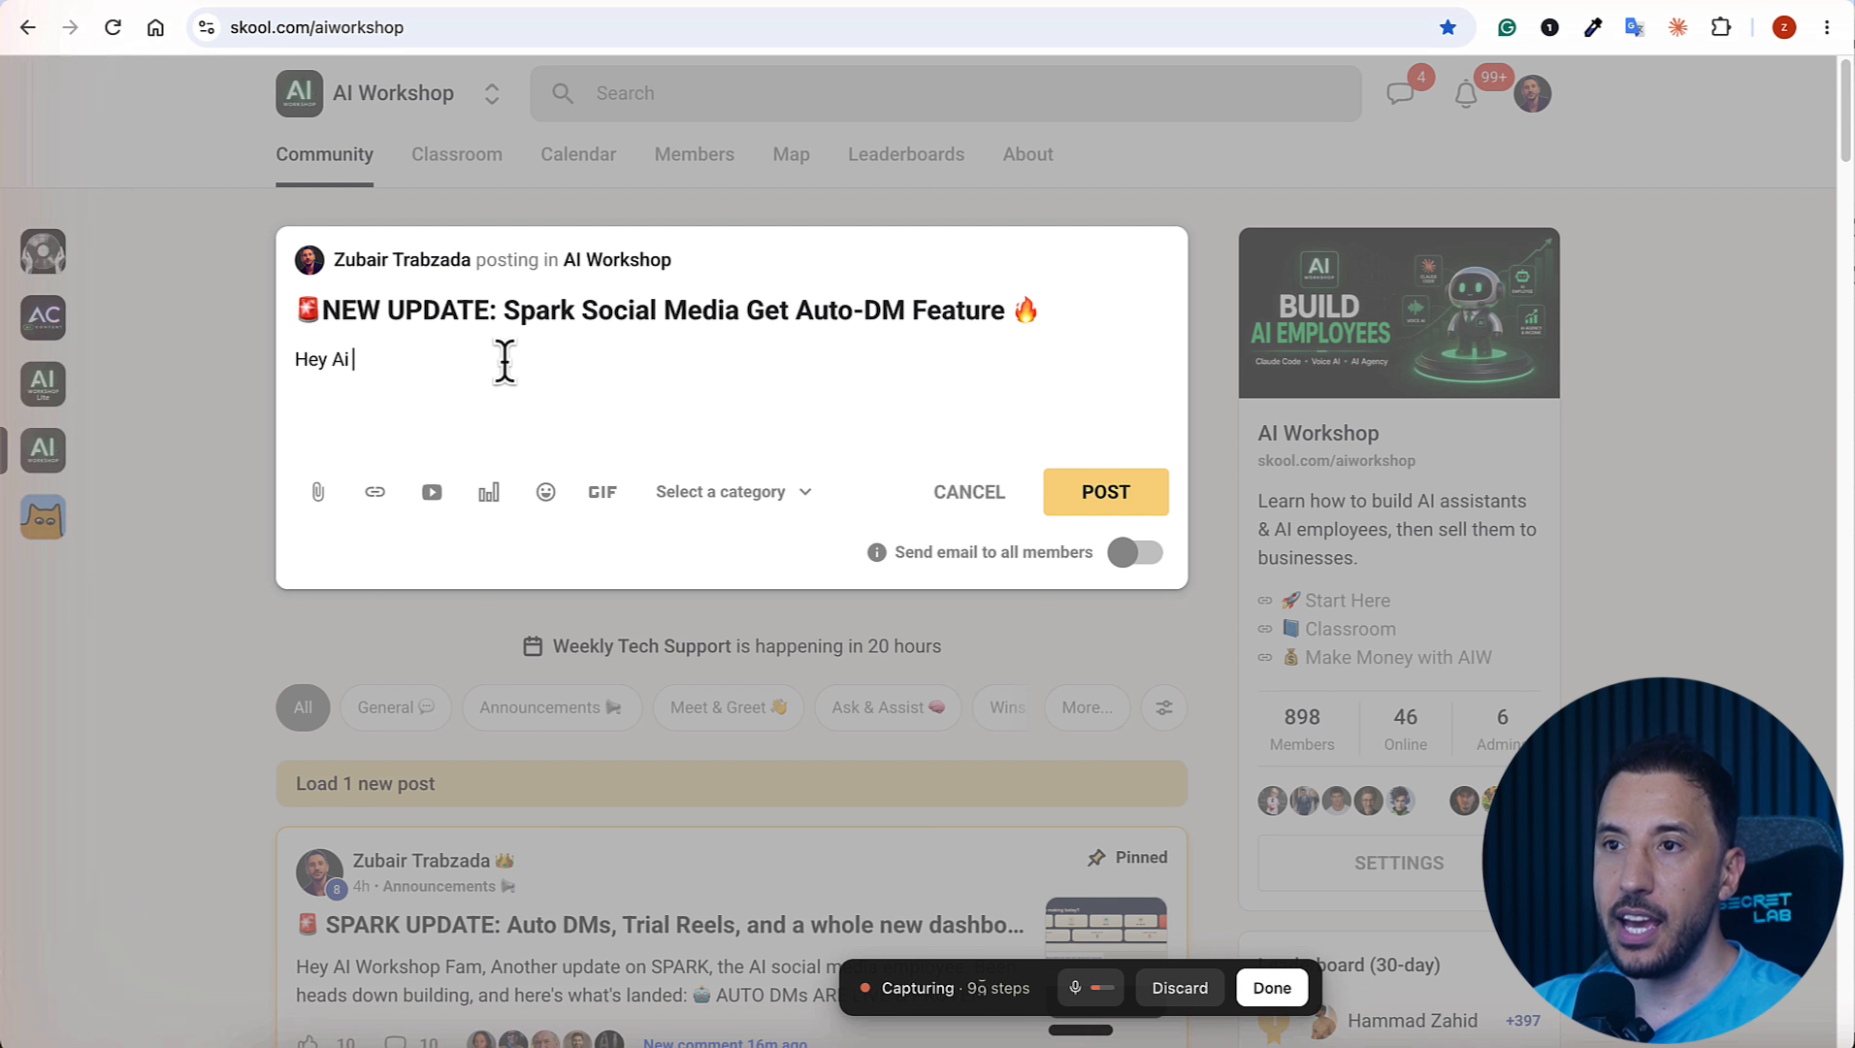
key(BackSpace)
key(BackSpace)
text(I Workshop Community,)
key(Return)
key(Return)
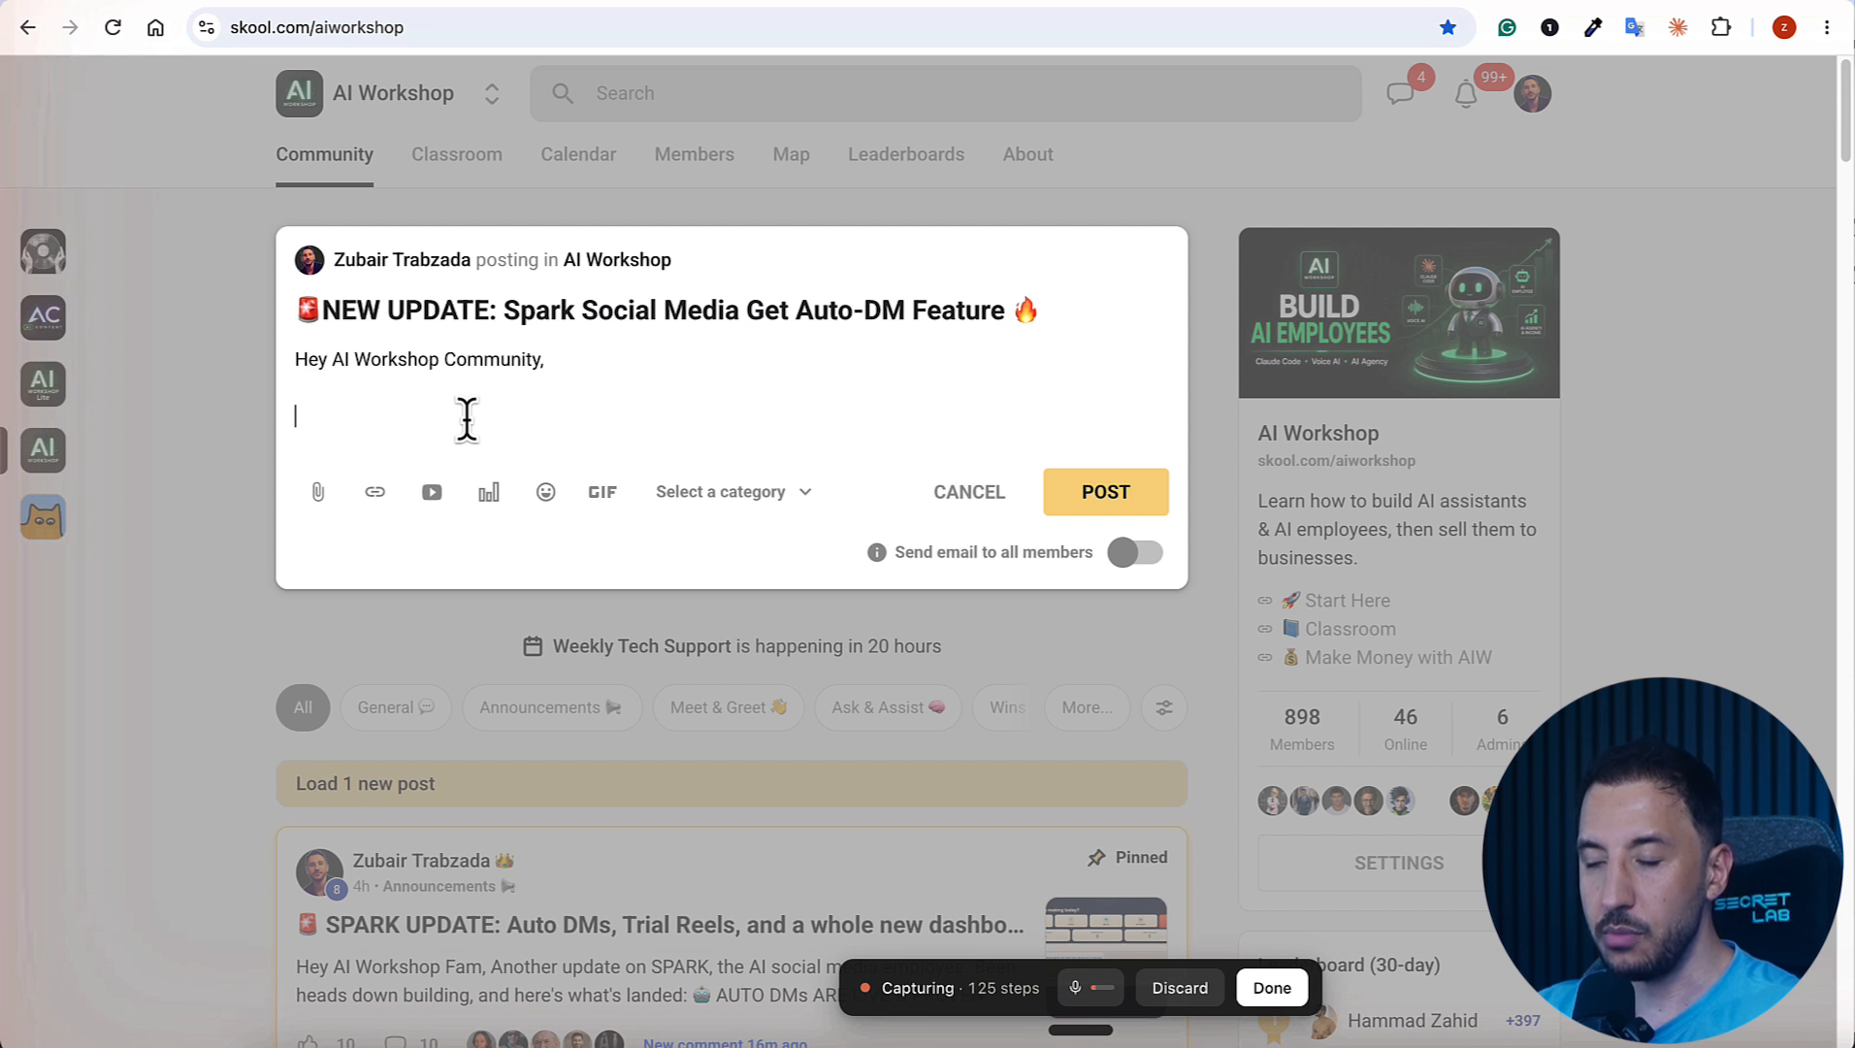
Step: Add the new Spark feature announcement and bullets about auto-DMing on user comments, replying to comments on autopilot and chatting with new leads via DM
text(I just released a new feature on the Spark Social Media AI employee. Now it could do the following.)
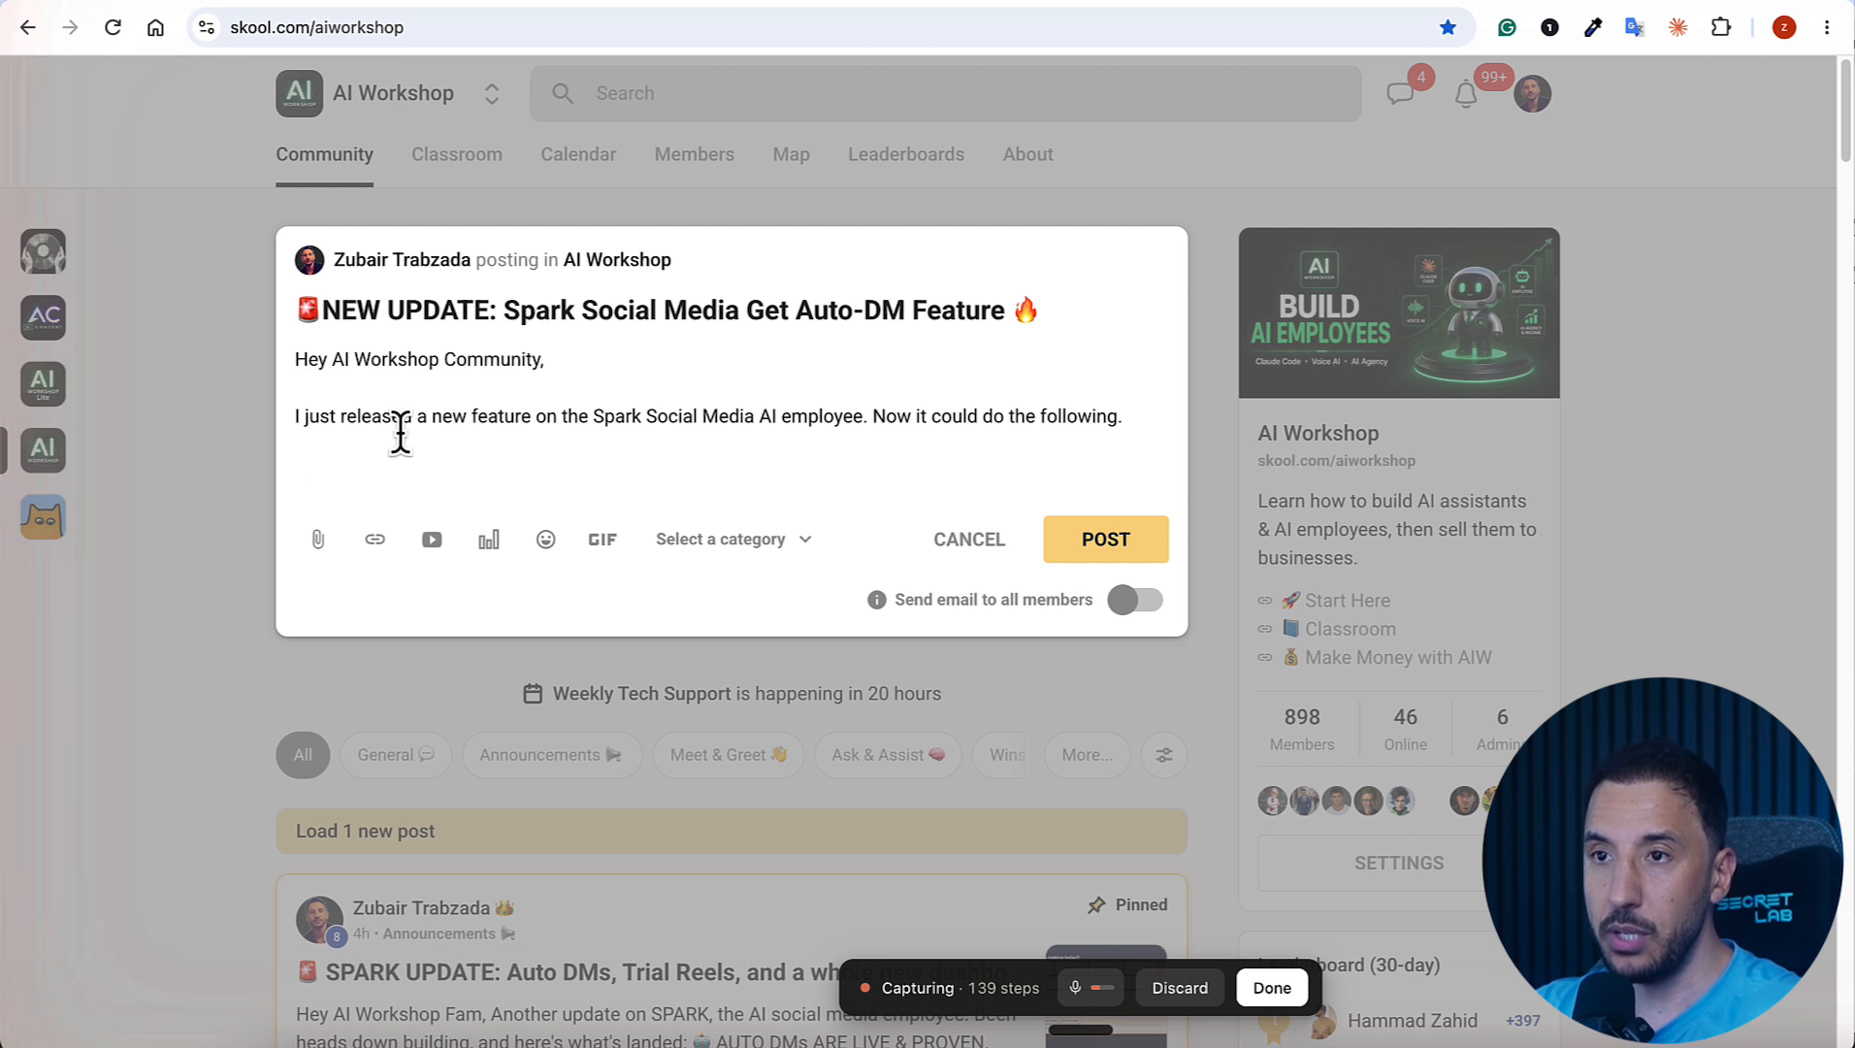
text(It can auto-DM based on user comments. It can reply to a comment individually on autopilot. It can chat back and forth via DM to new leads.)
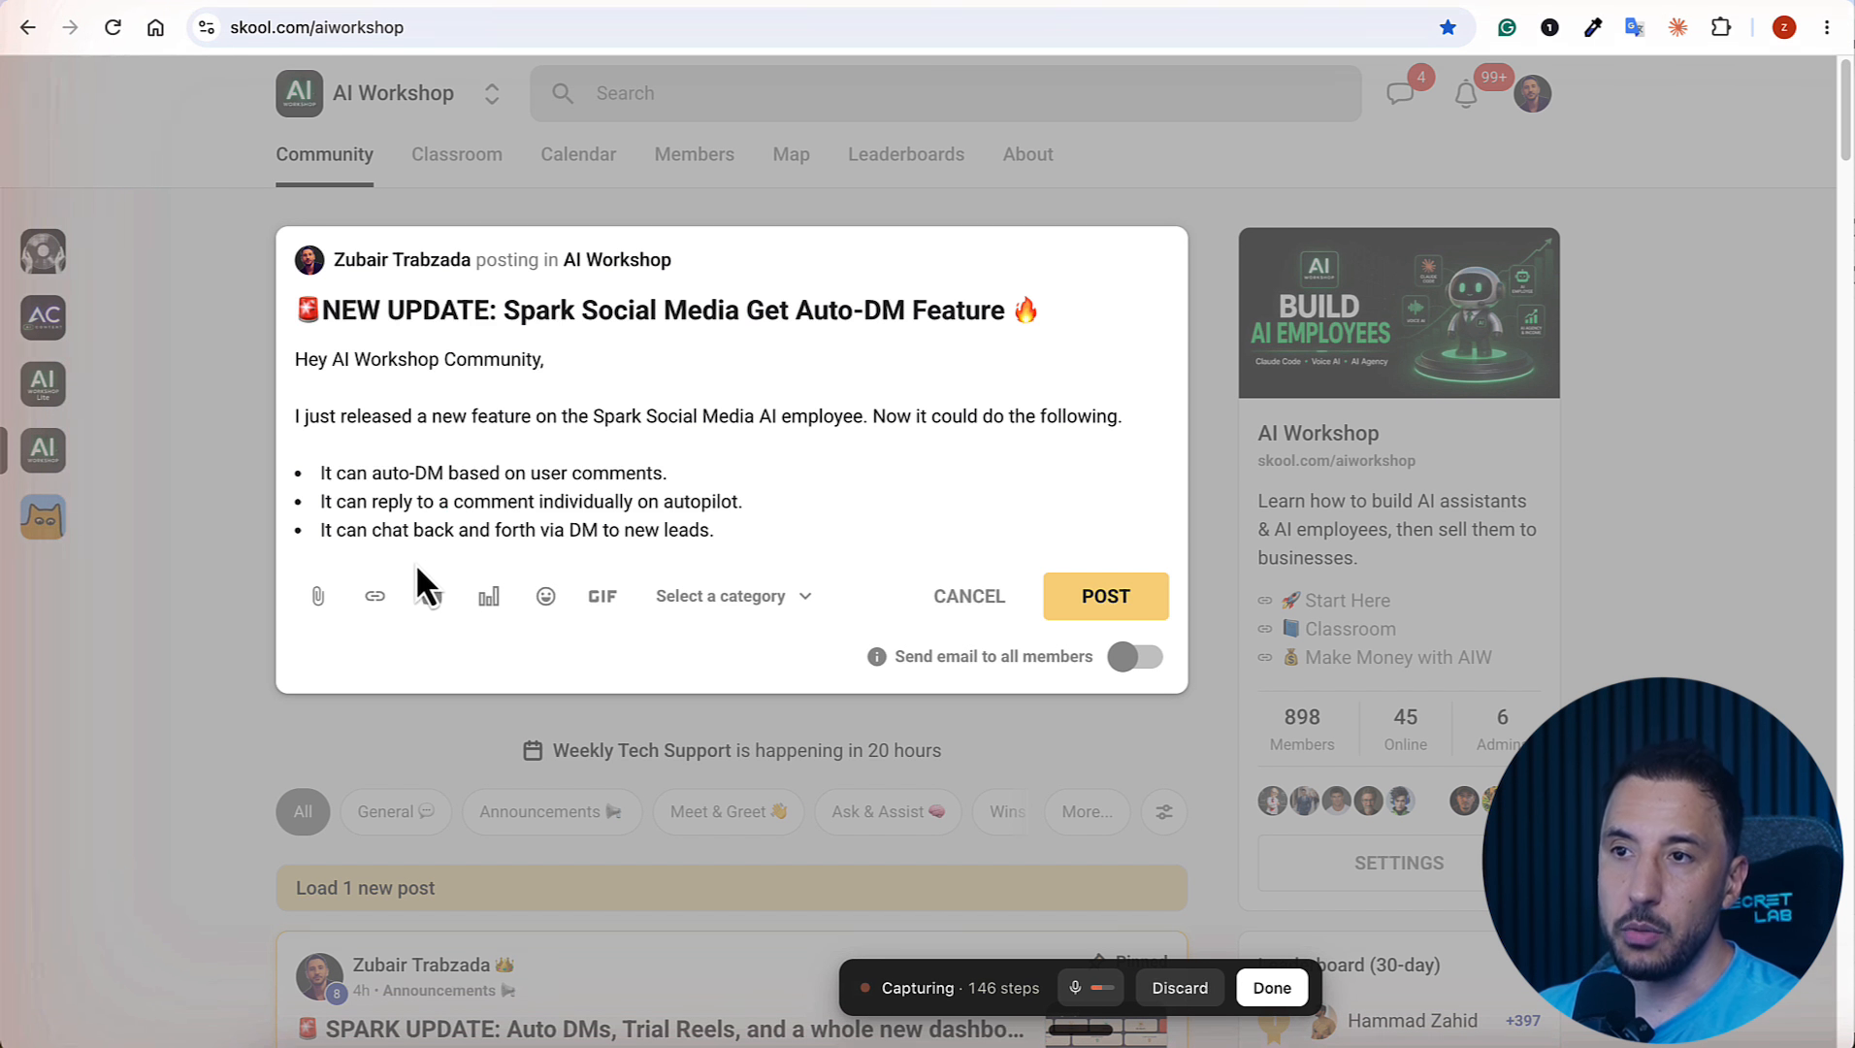
Step: Close the post body with the classroom section pointer and a request for comments and new suggestions, and set the category to Announcements
click(686, 550)
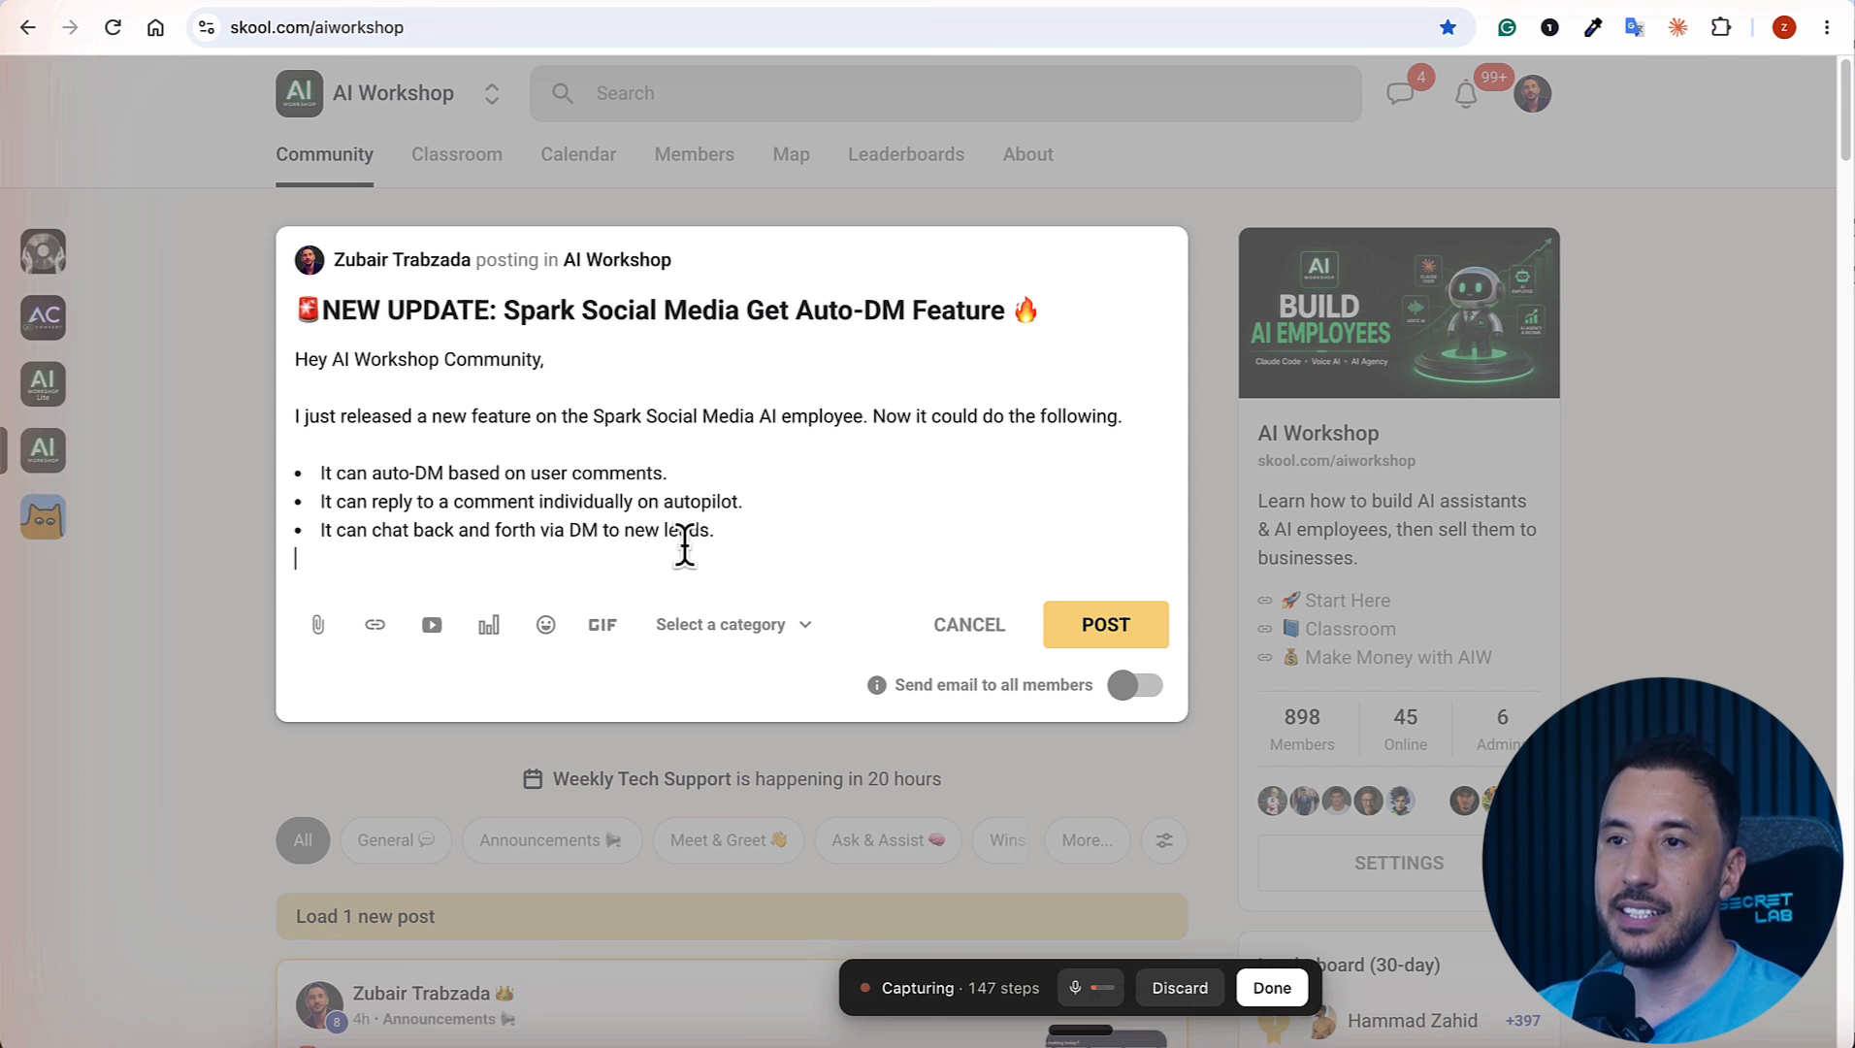
key(Return)
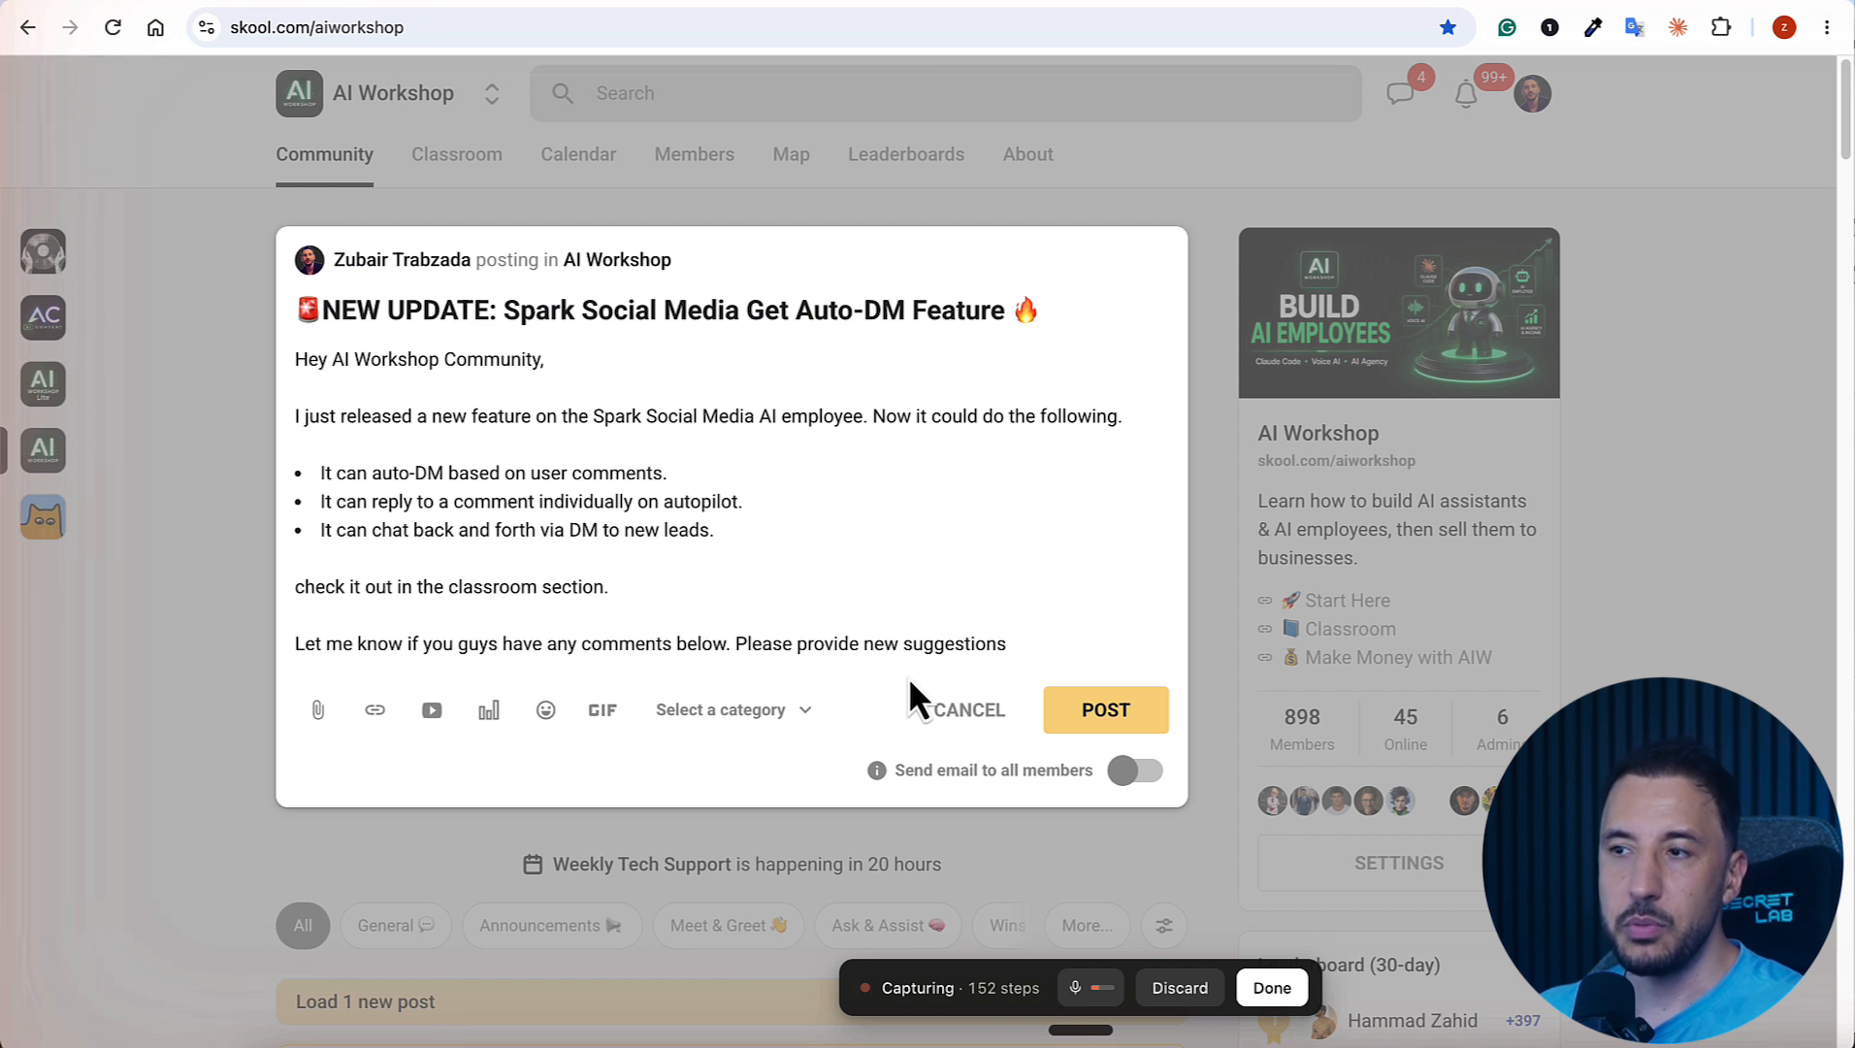
click(763, 718)
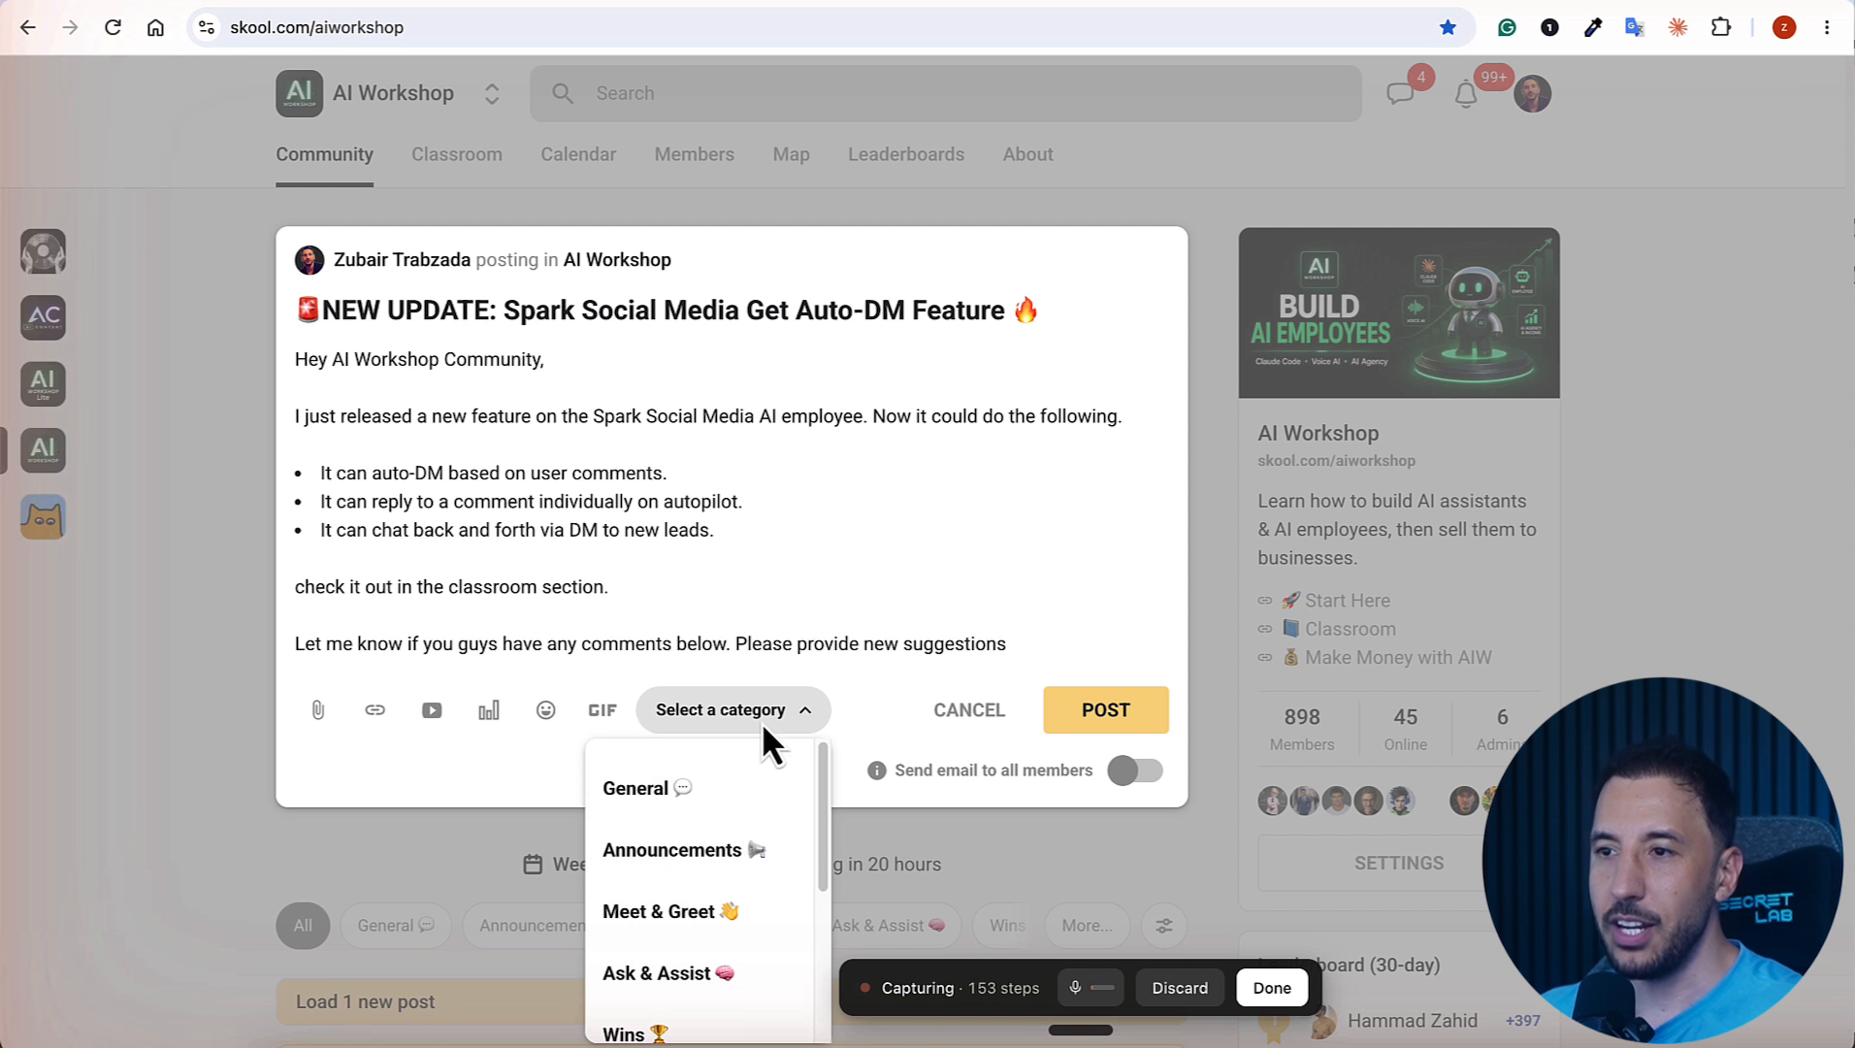
click(665, 832)
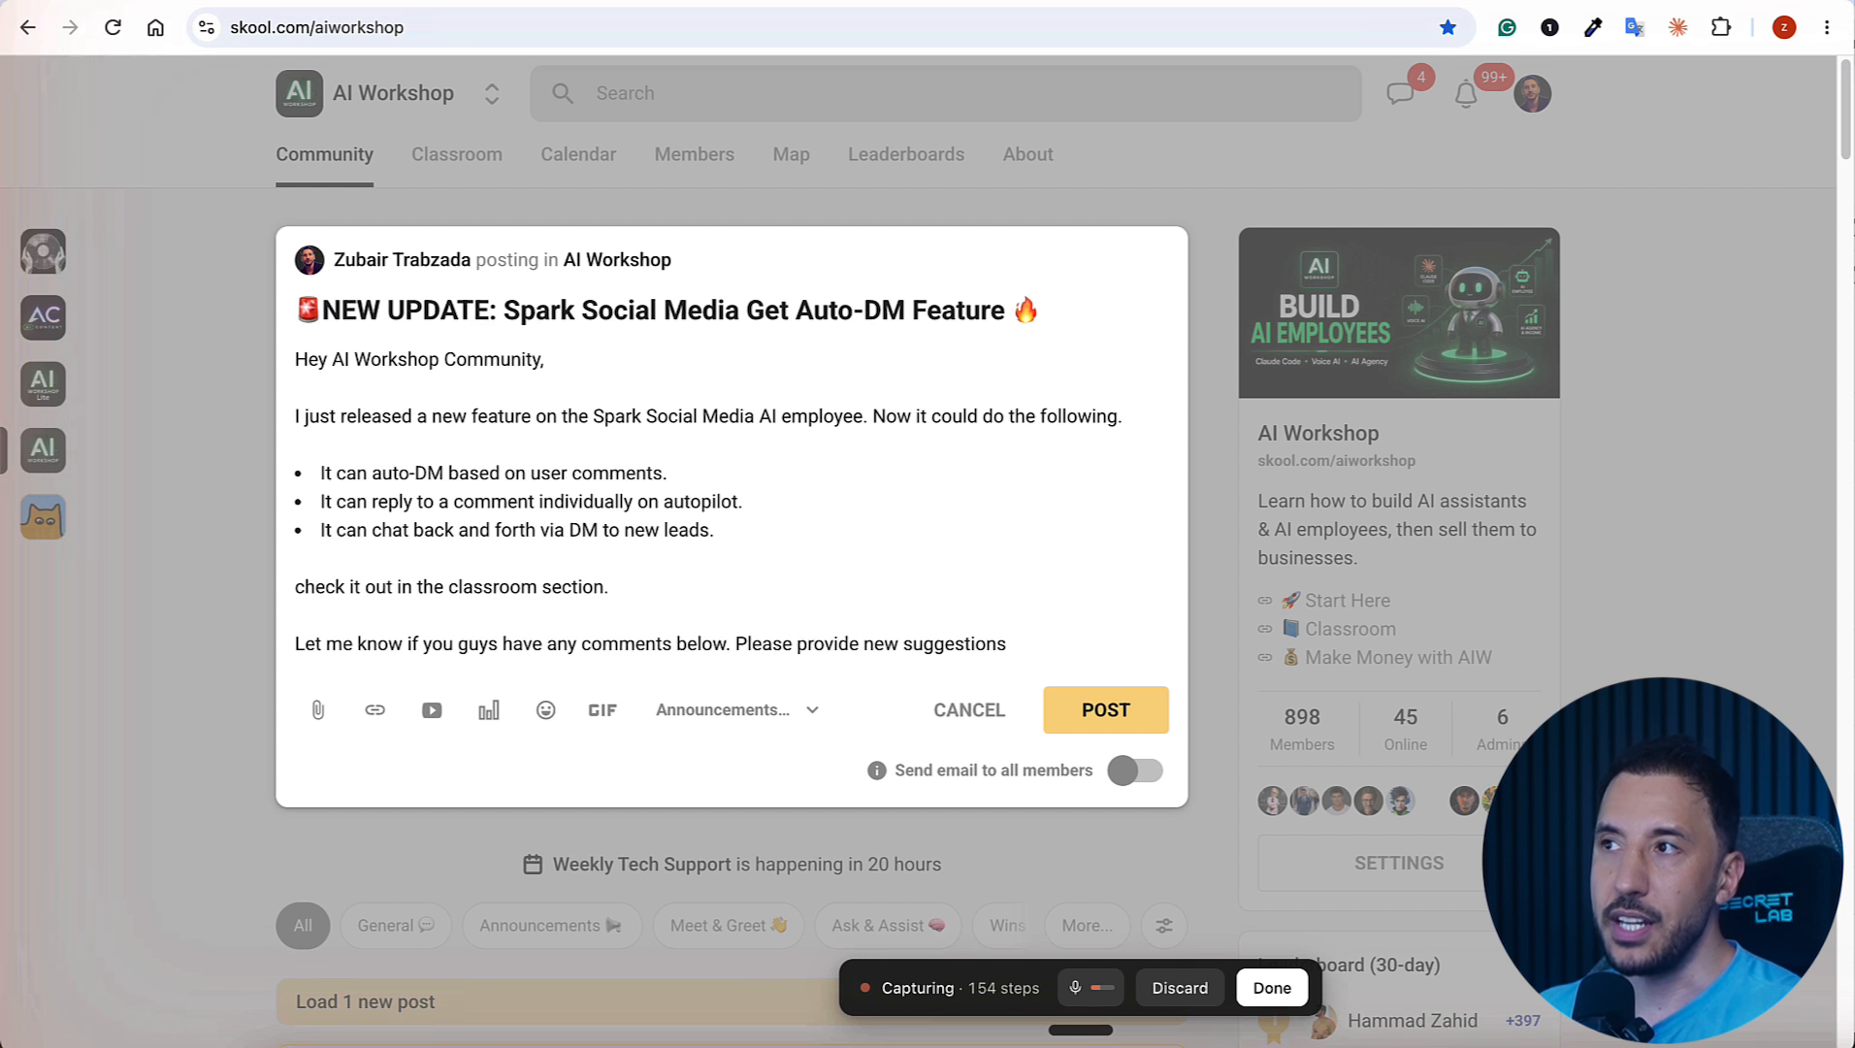
Step: Open the AI Workshop Lite community in a new tab, read its full JARVIS V6 announcement, and close the post
key(ctrl+t)
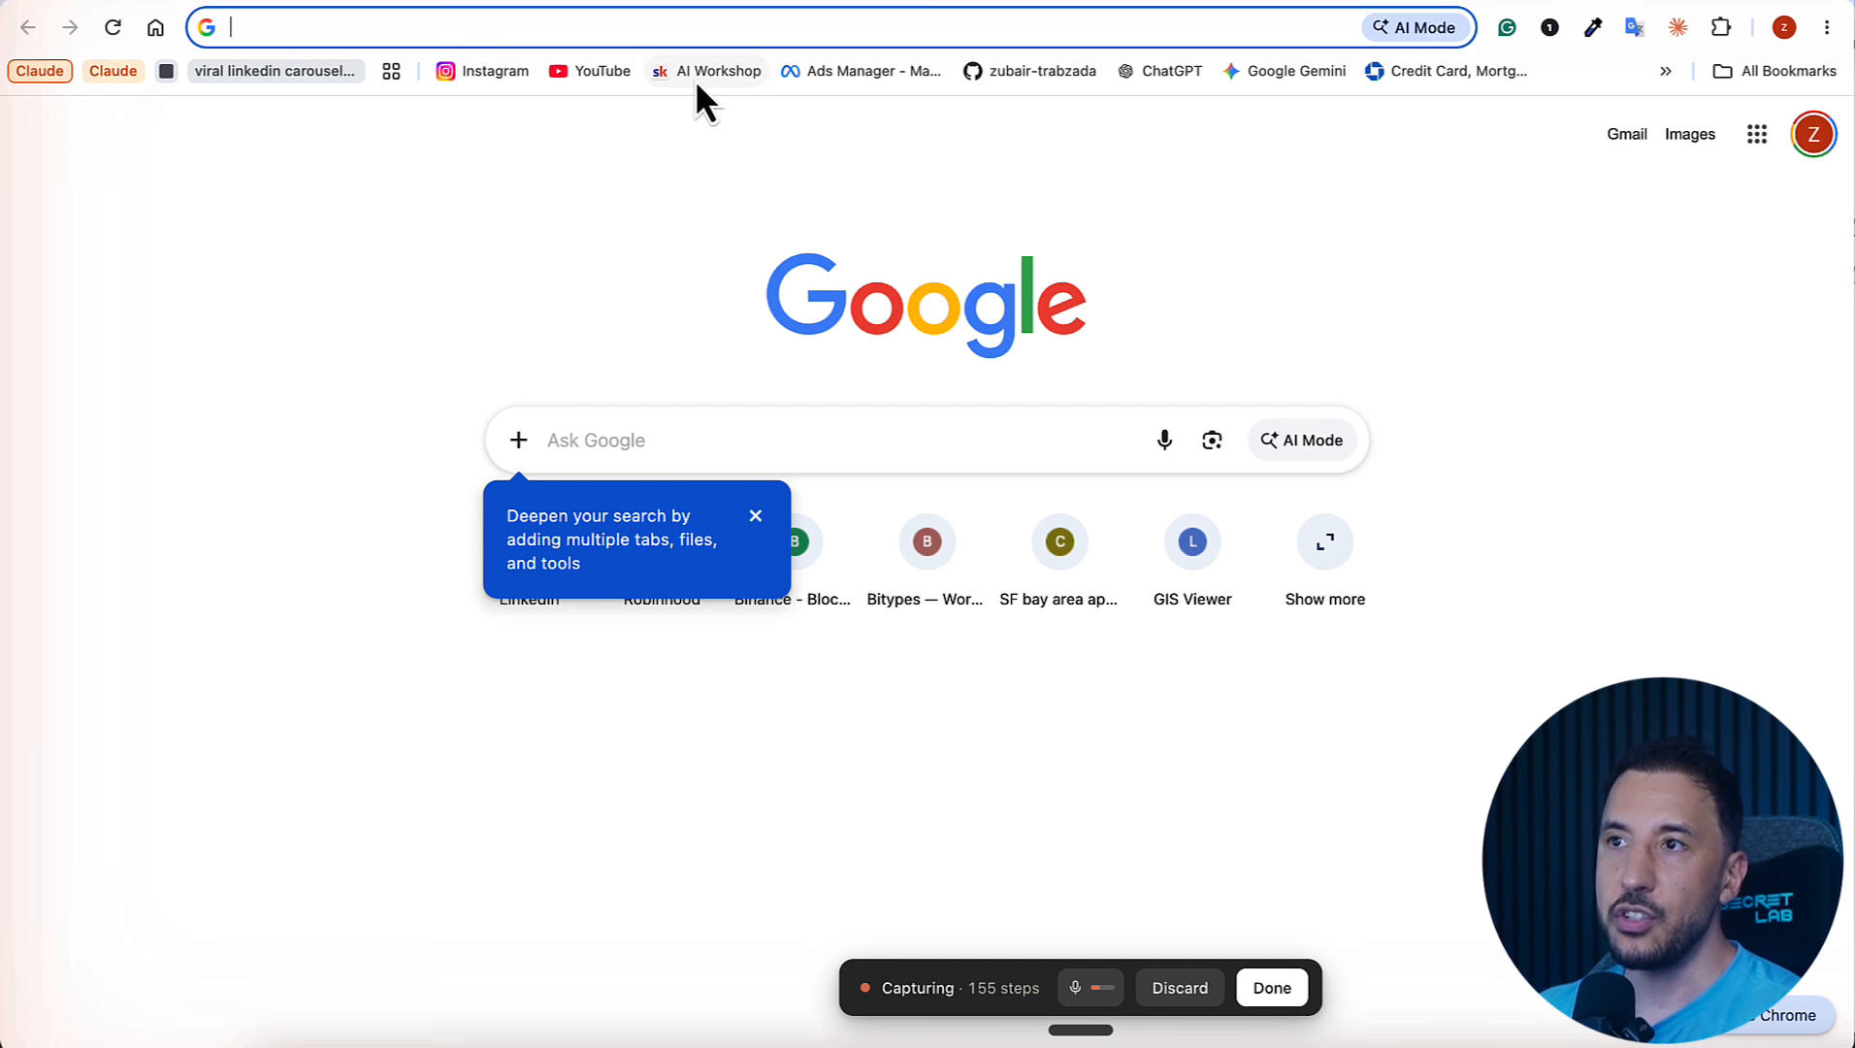
click(695, 79)
click(43, 388)
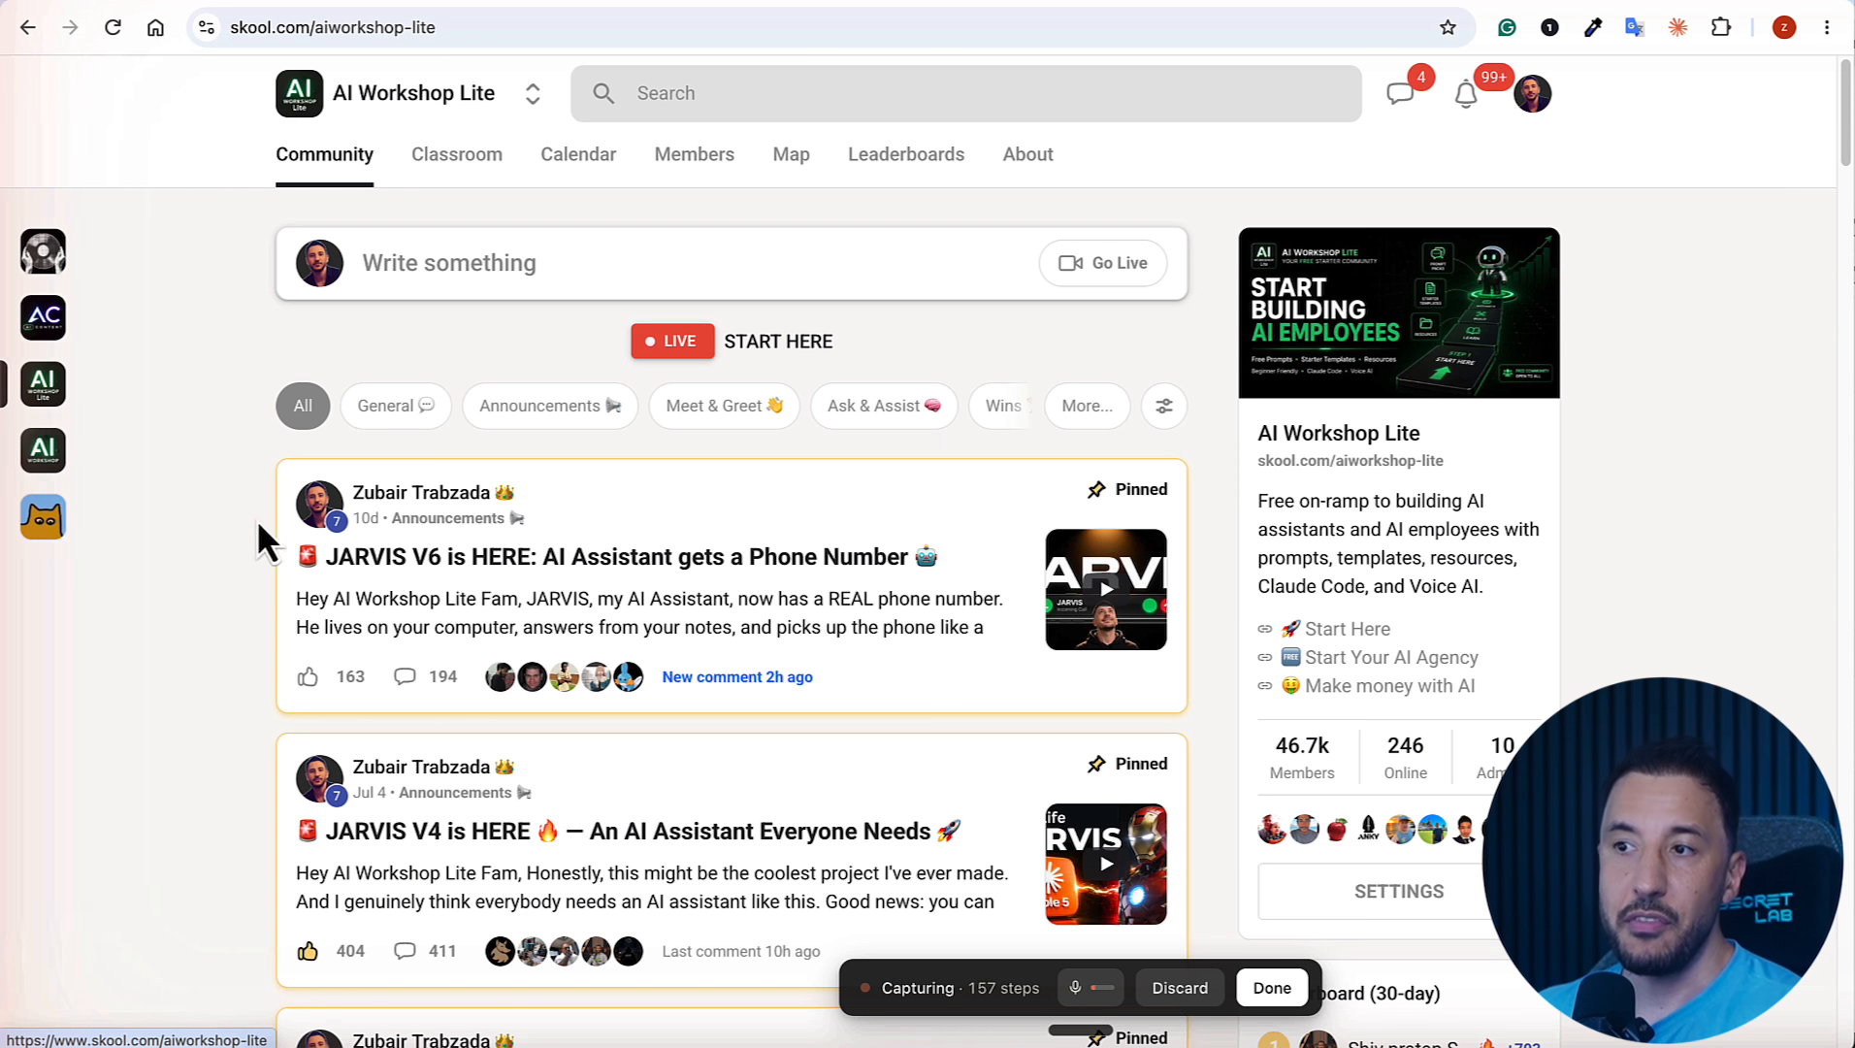
scroll(798, 720, down, 3)
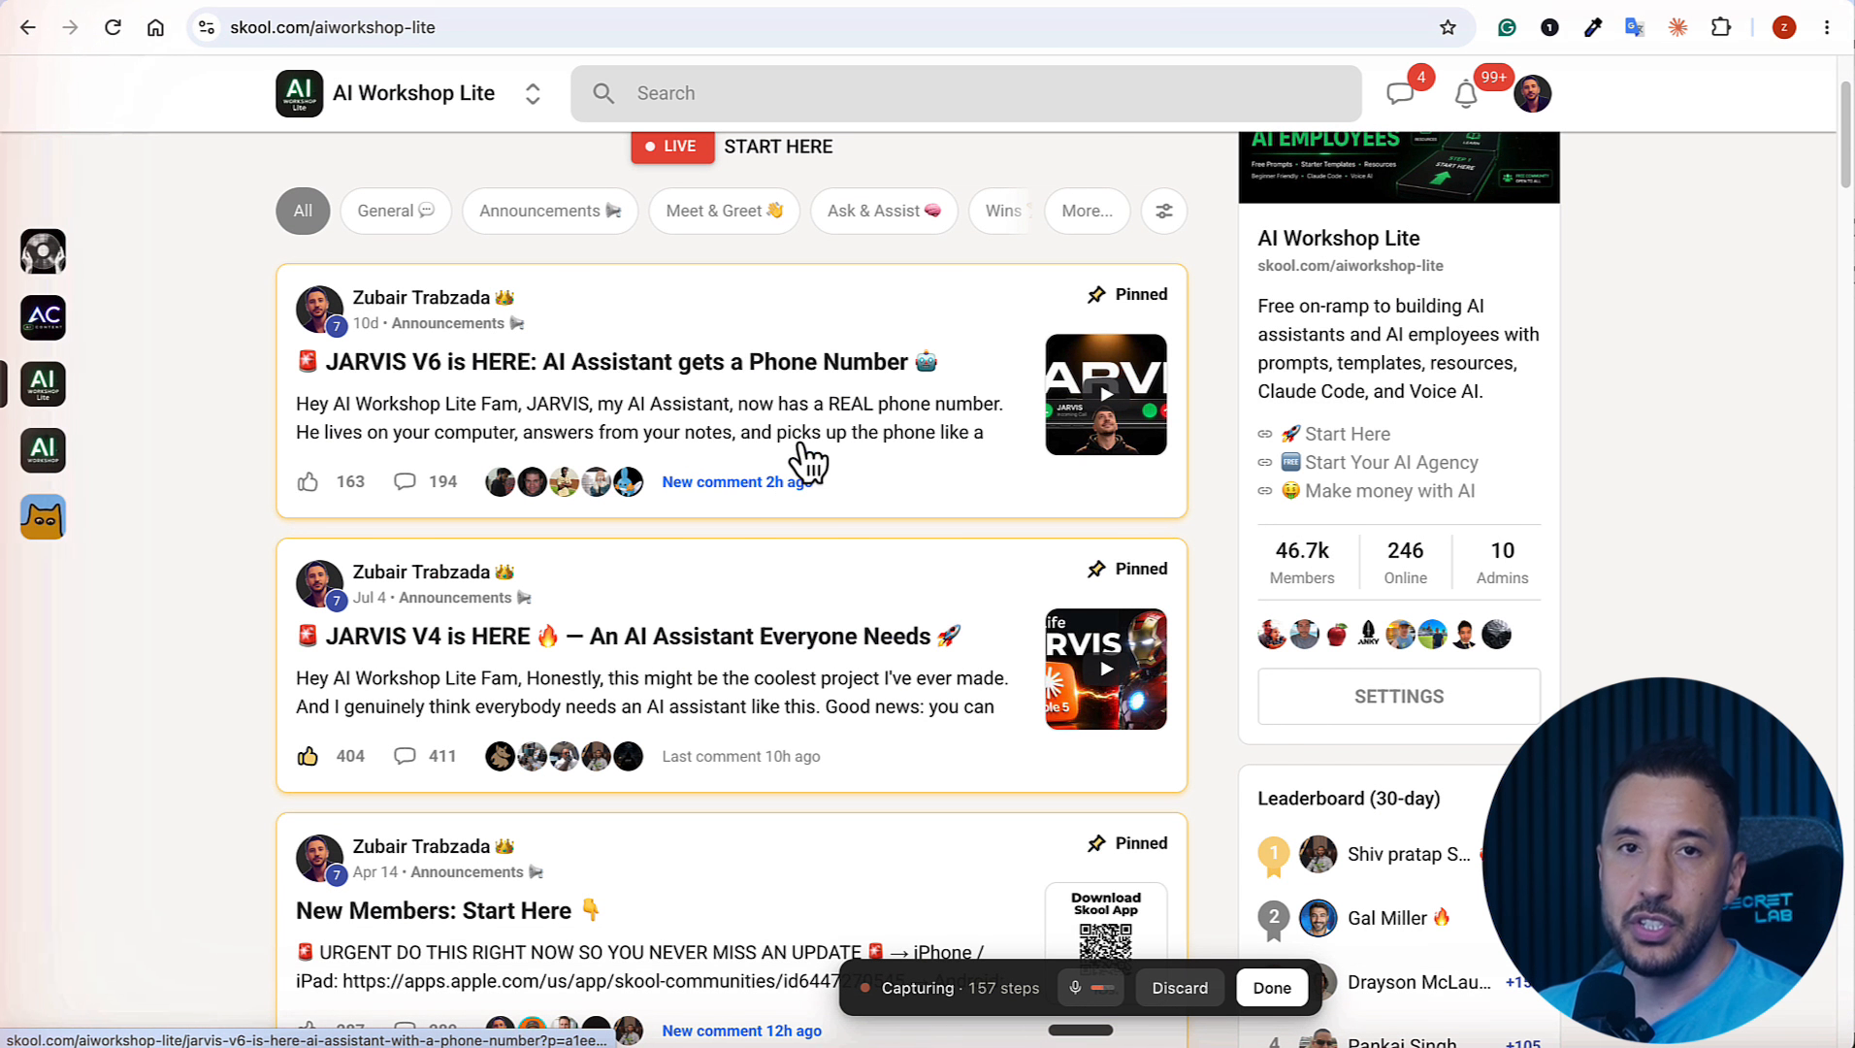
click(752, 456)
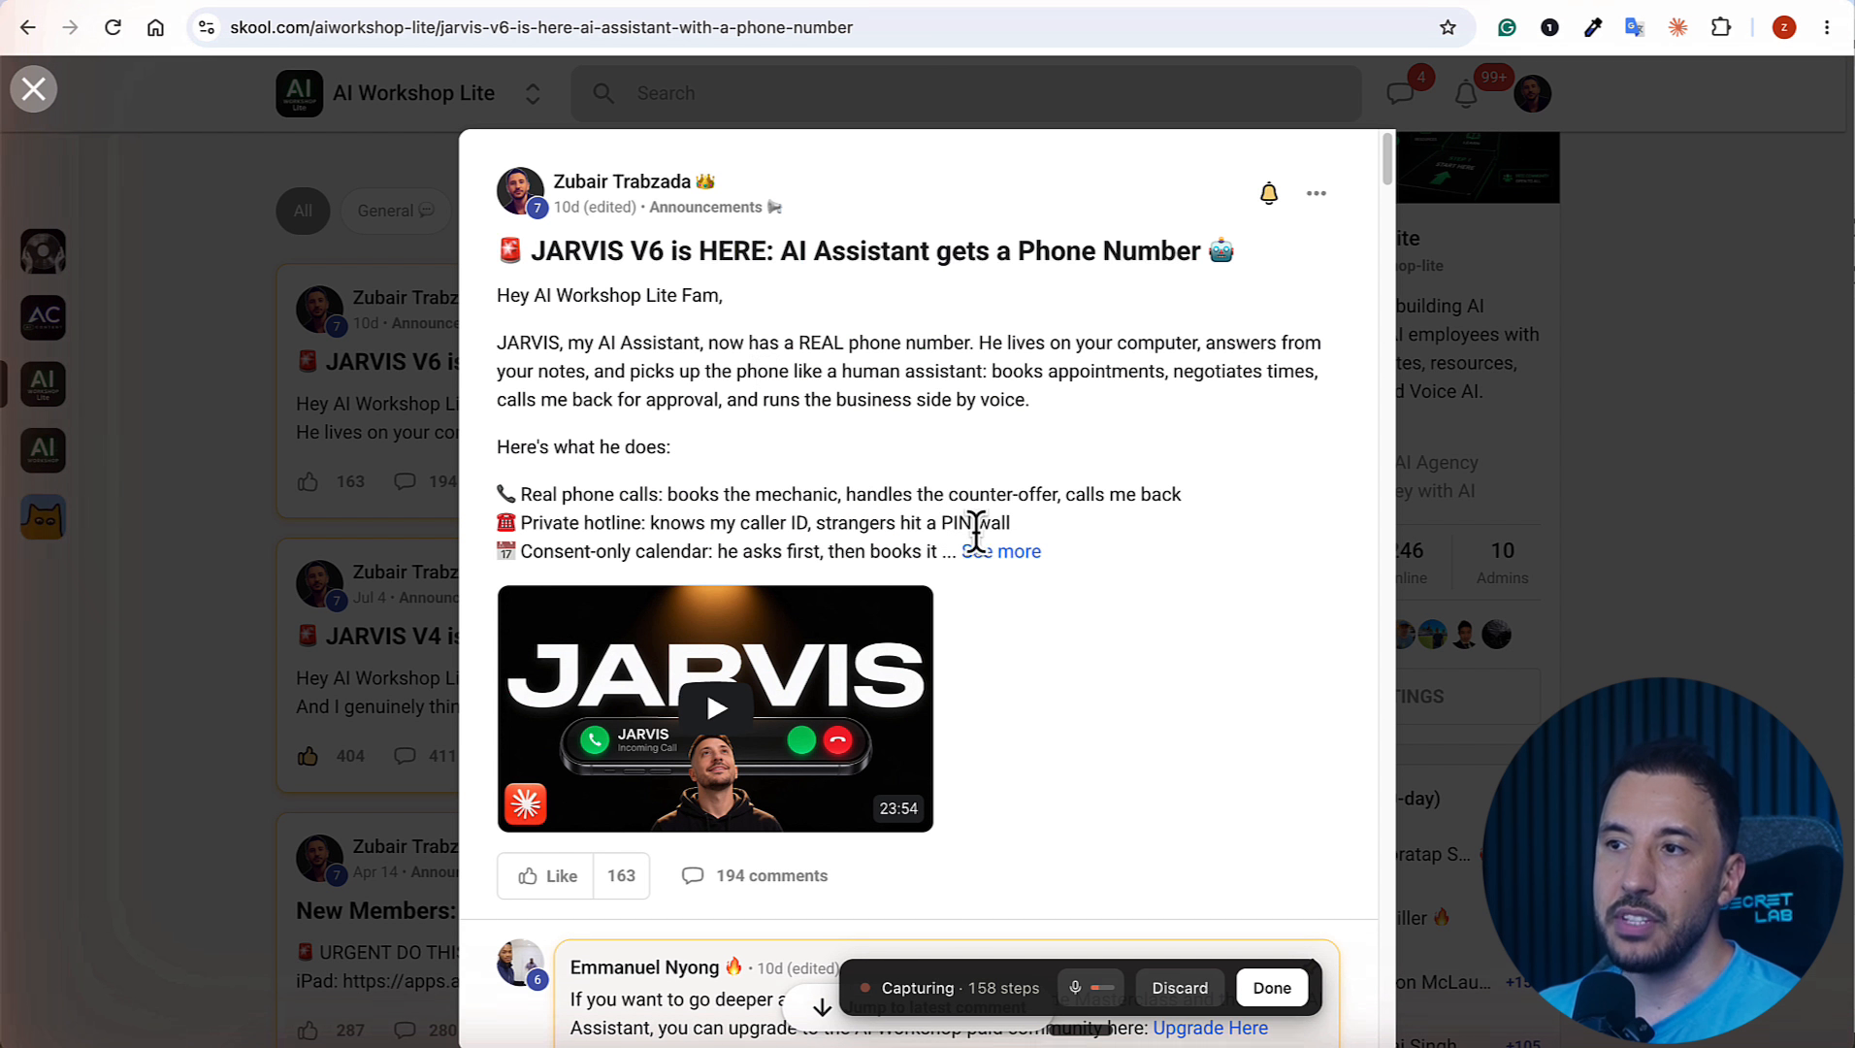
click(1000, 551)
scroll(645, 587, down, 3)
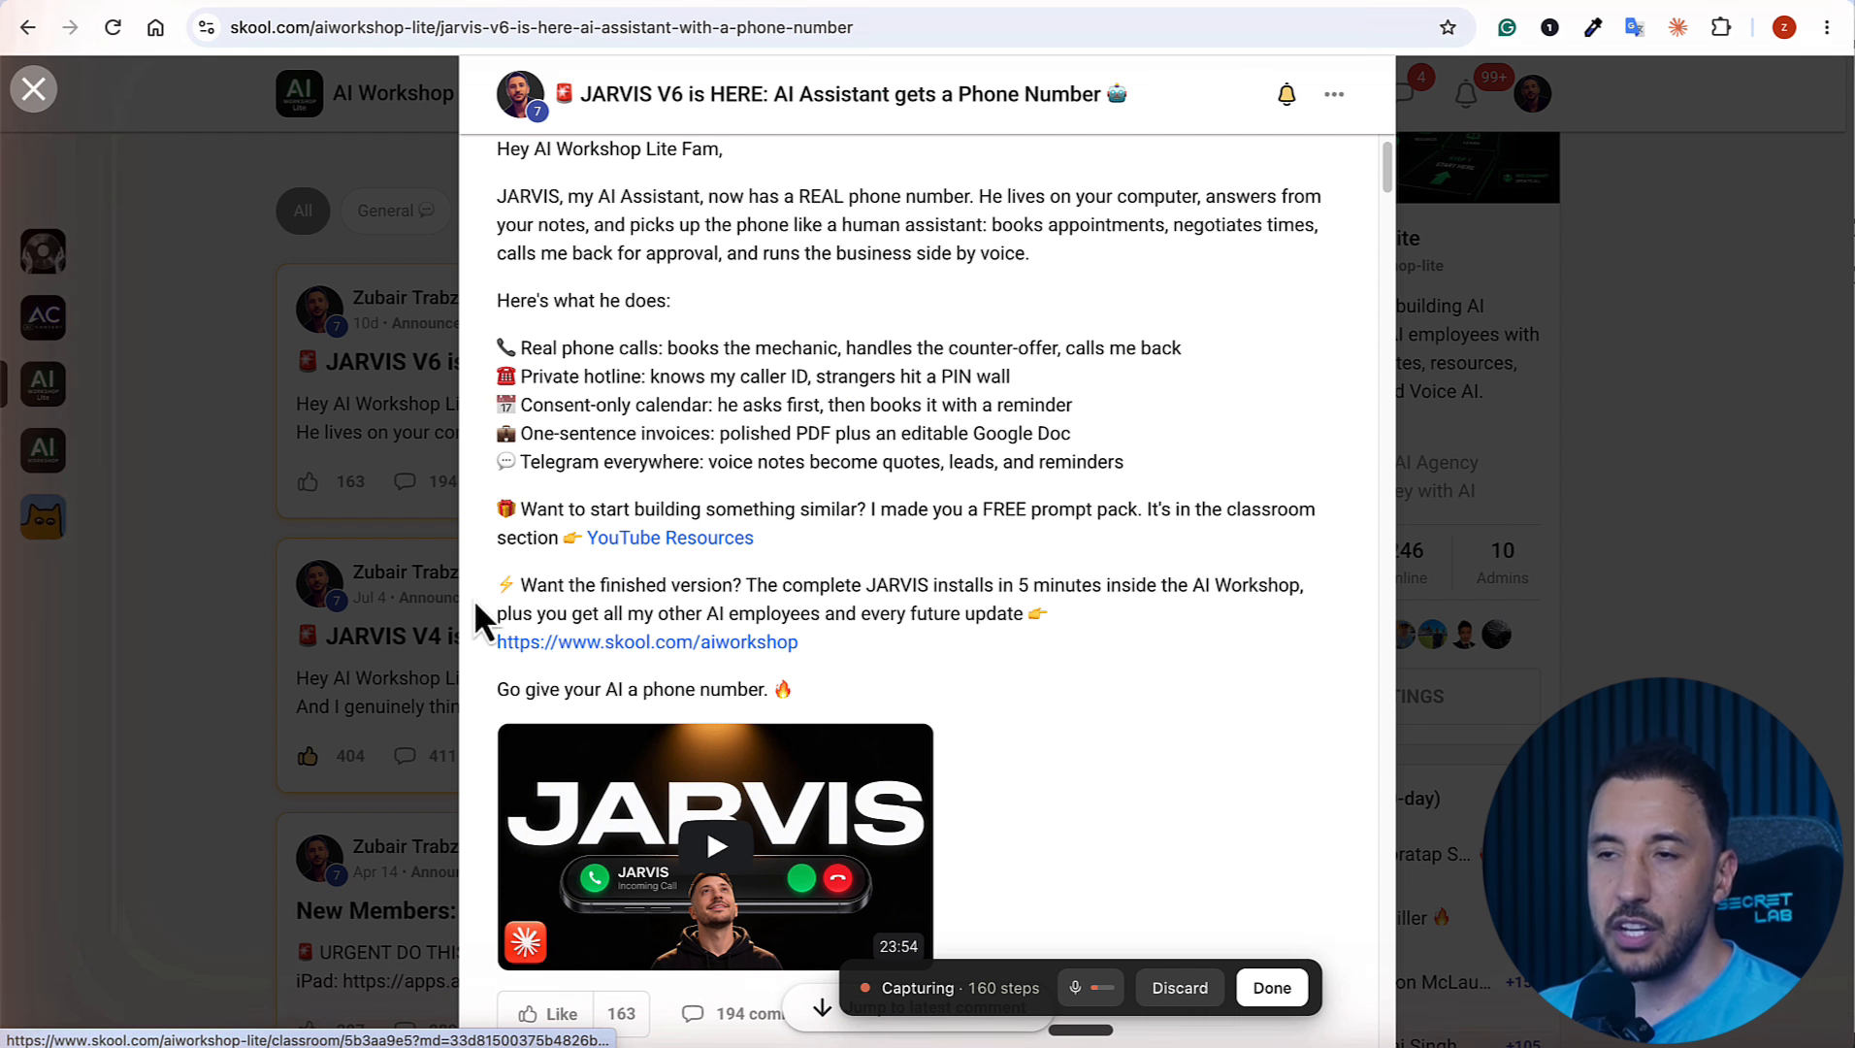
click(348, 510)
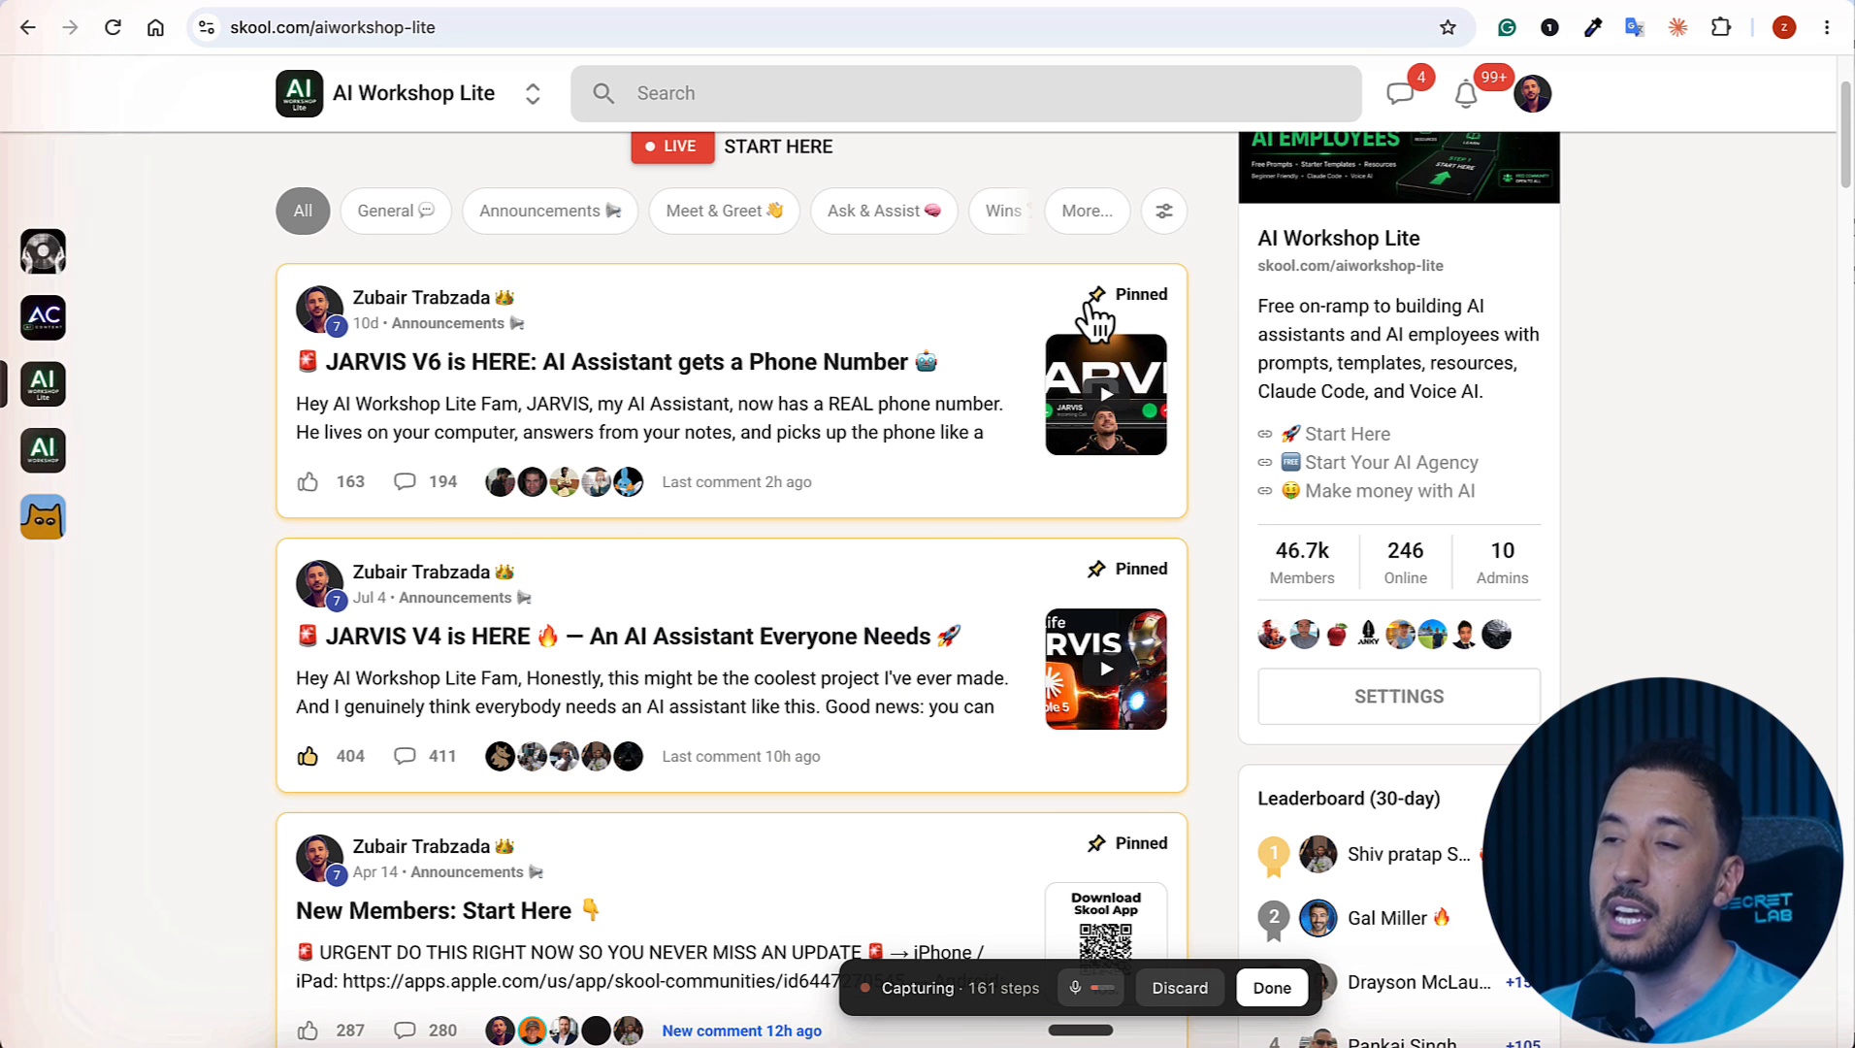
Step: Show the Skool actions of the Claude MCP Server in Zapier and return to the Skool post draft
click(982, 1)
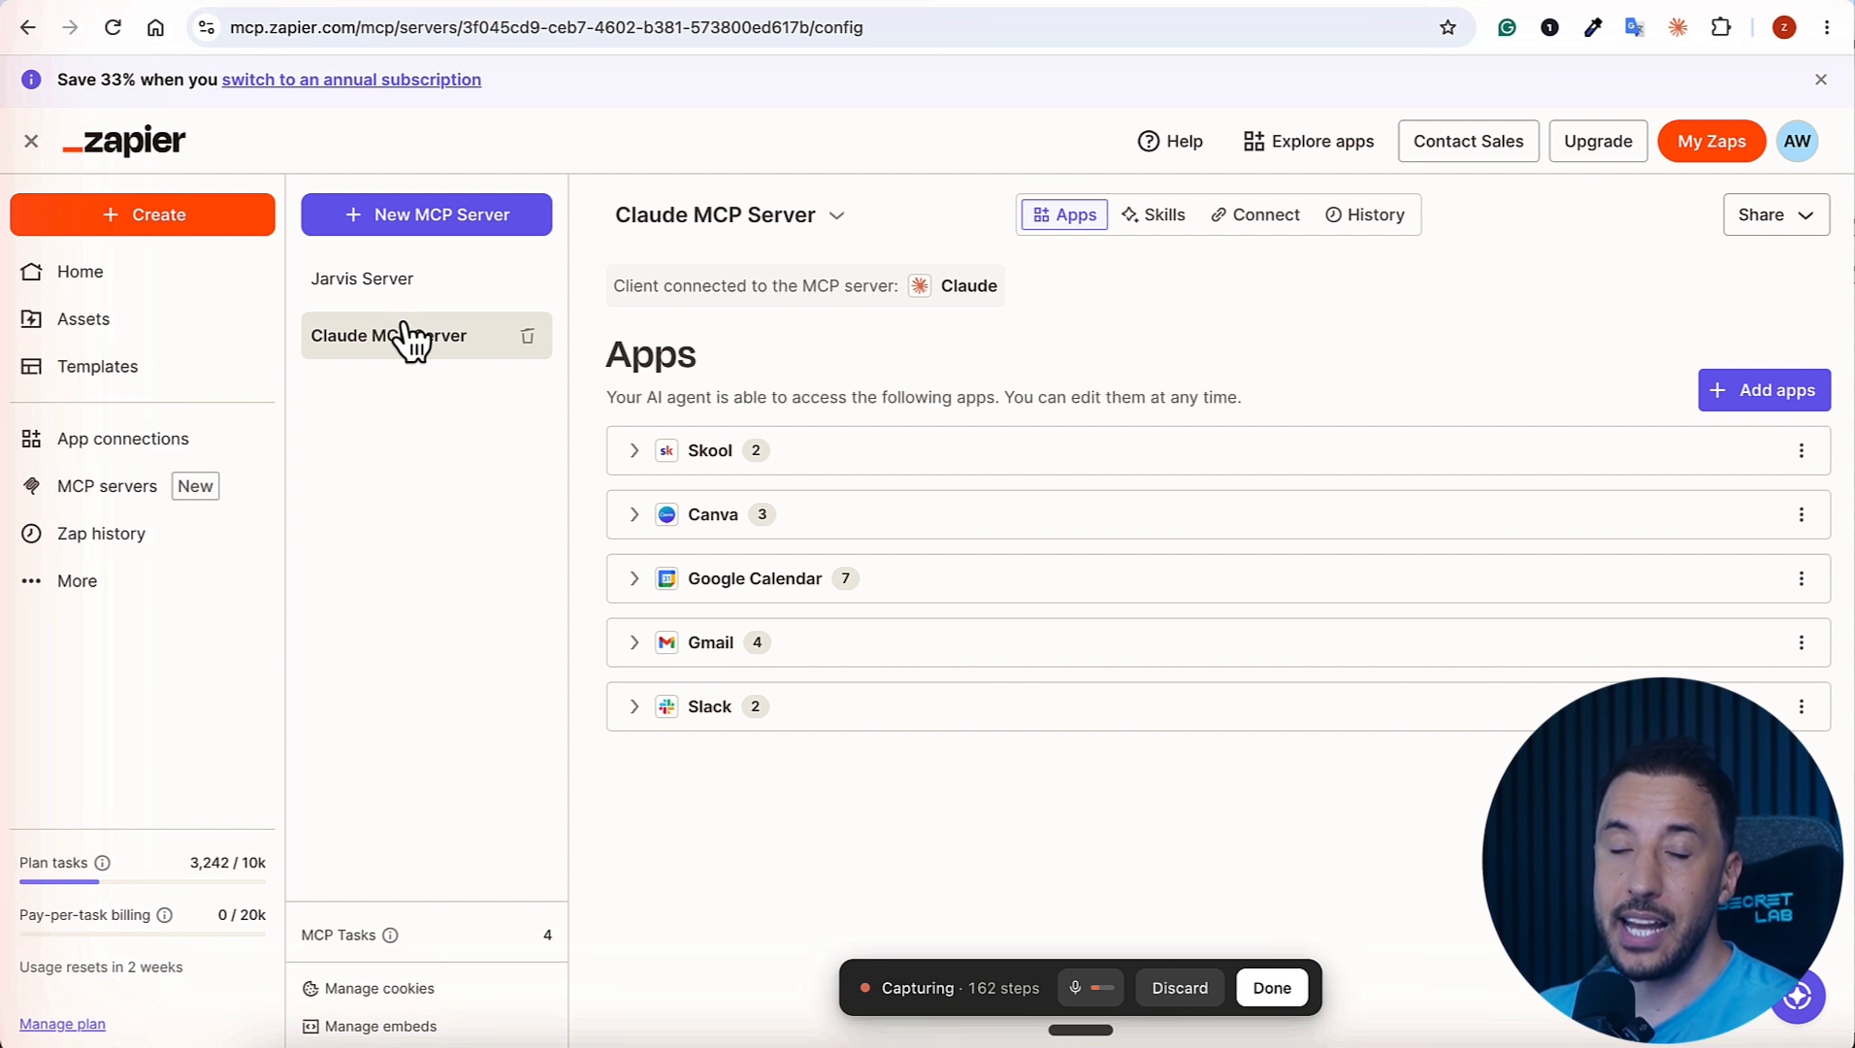
click(633, 450)
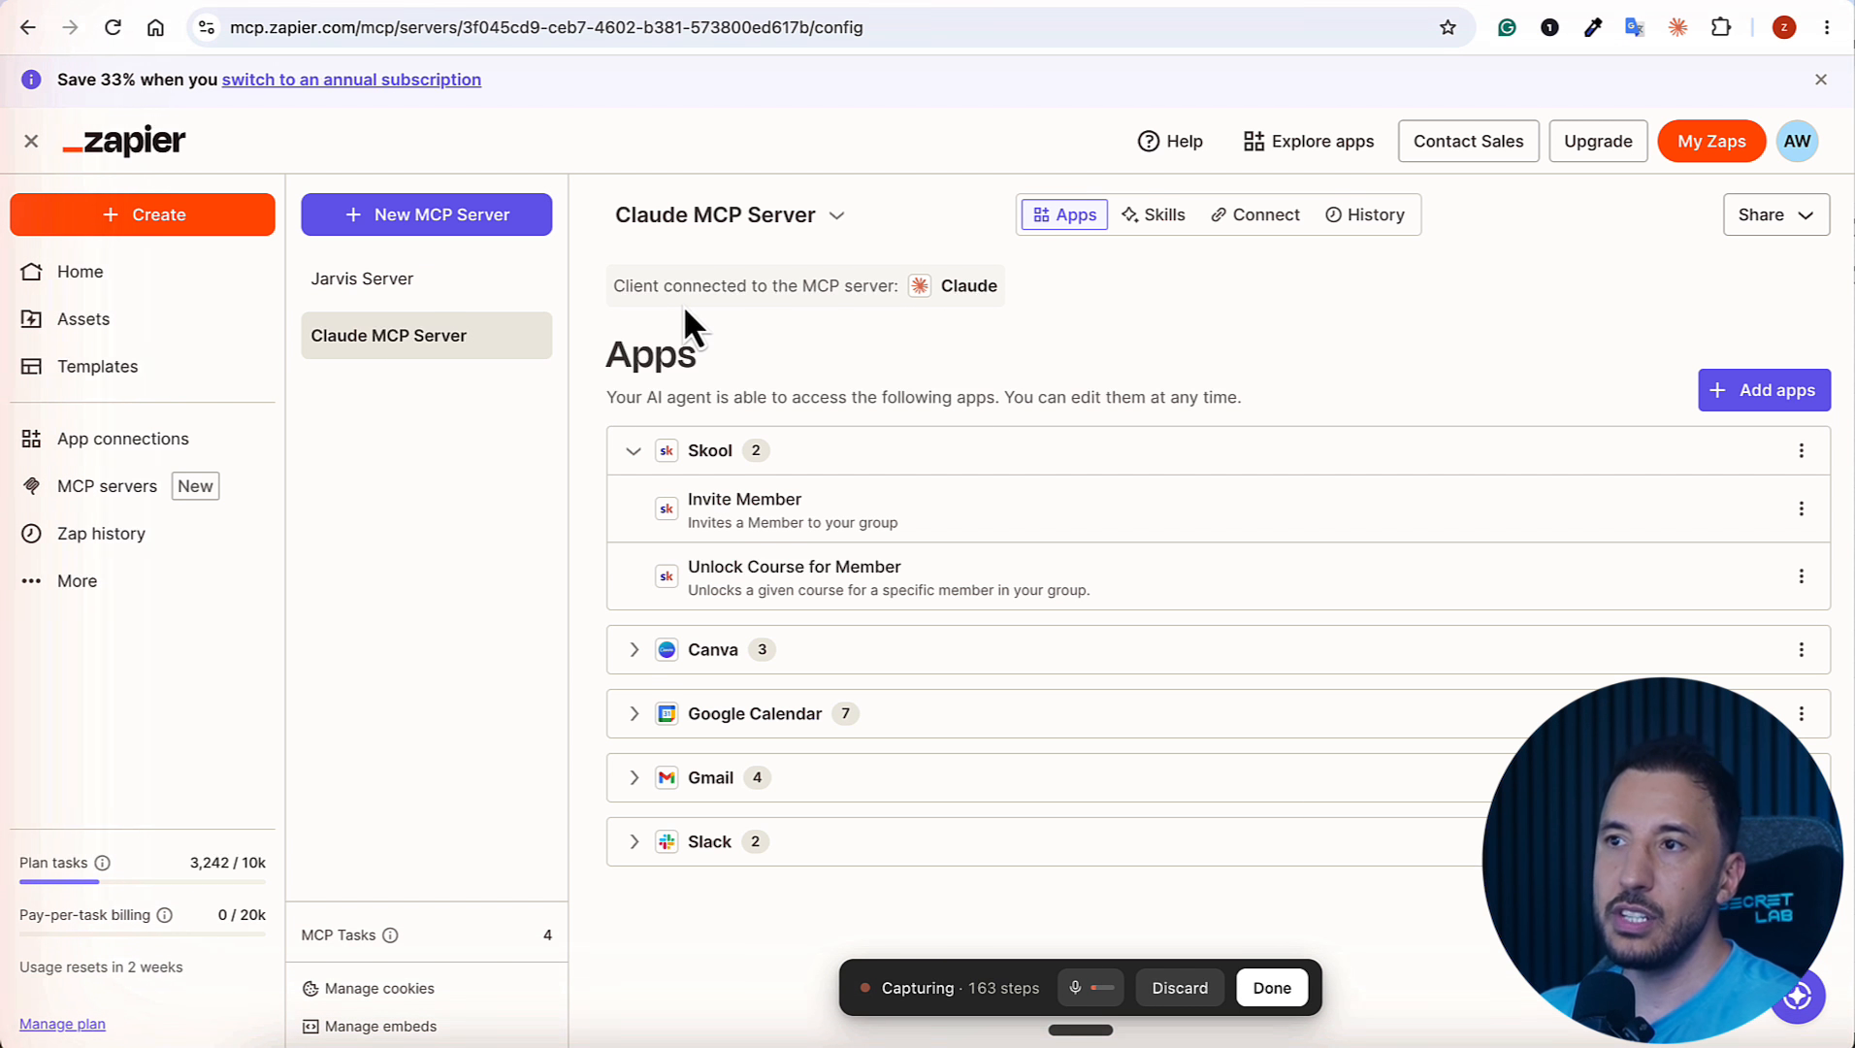
click(499, 4)
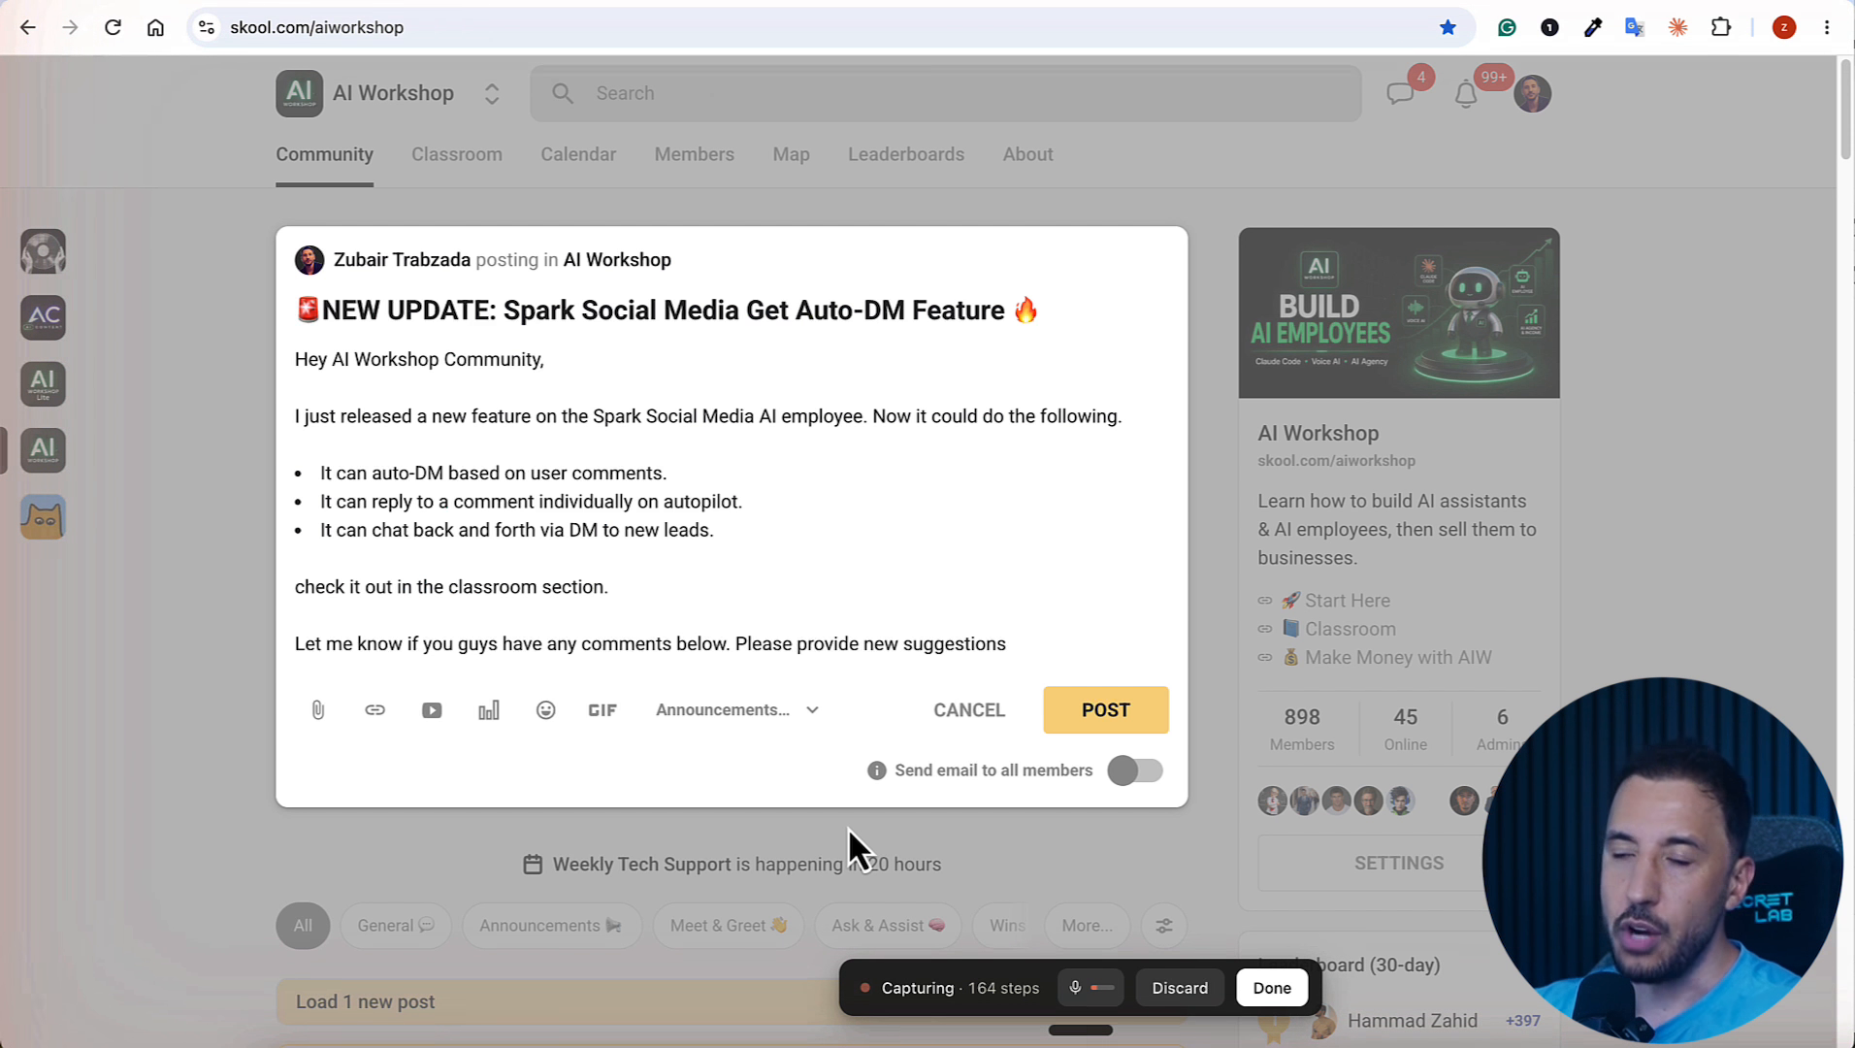
Step: Finish the skill recording, hand the demonstration to Claude, and expand the recorded demonstration's details
click(1253, 983)
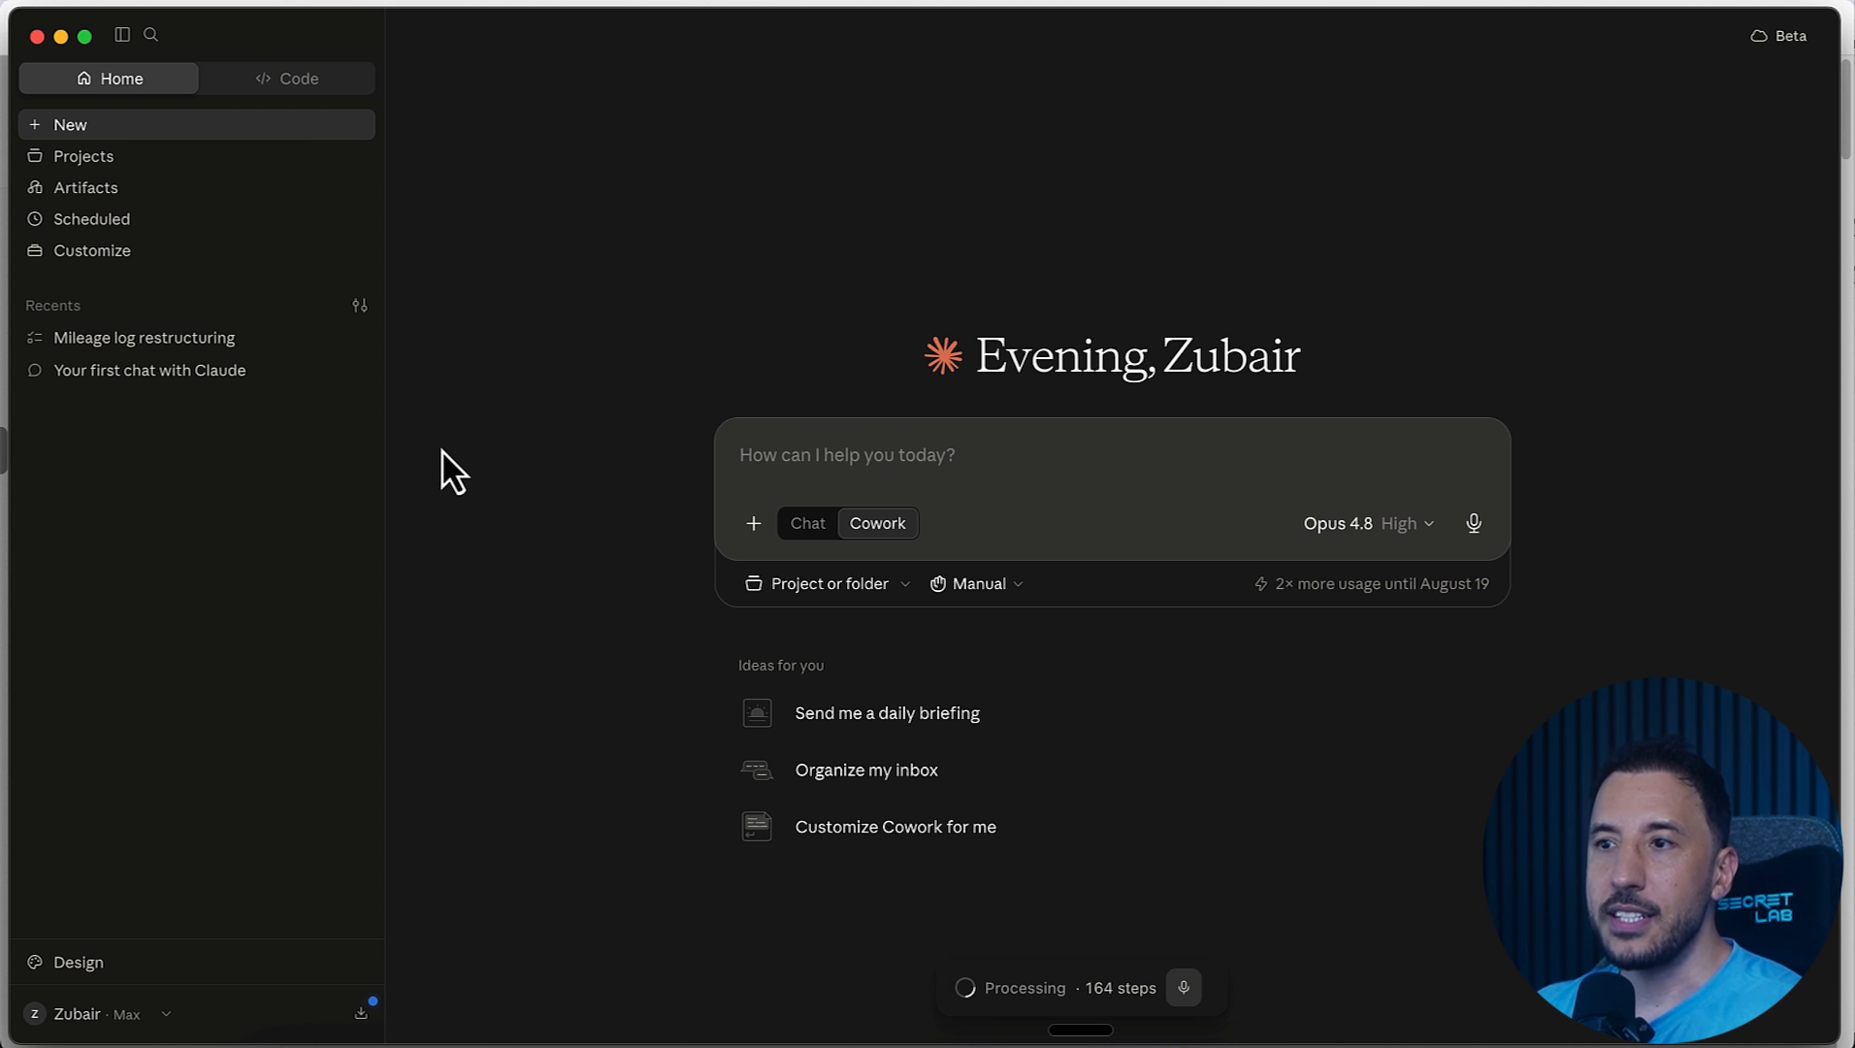
click(840, 730)
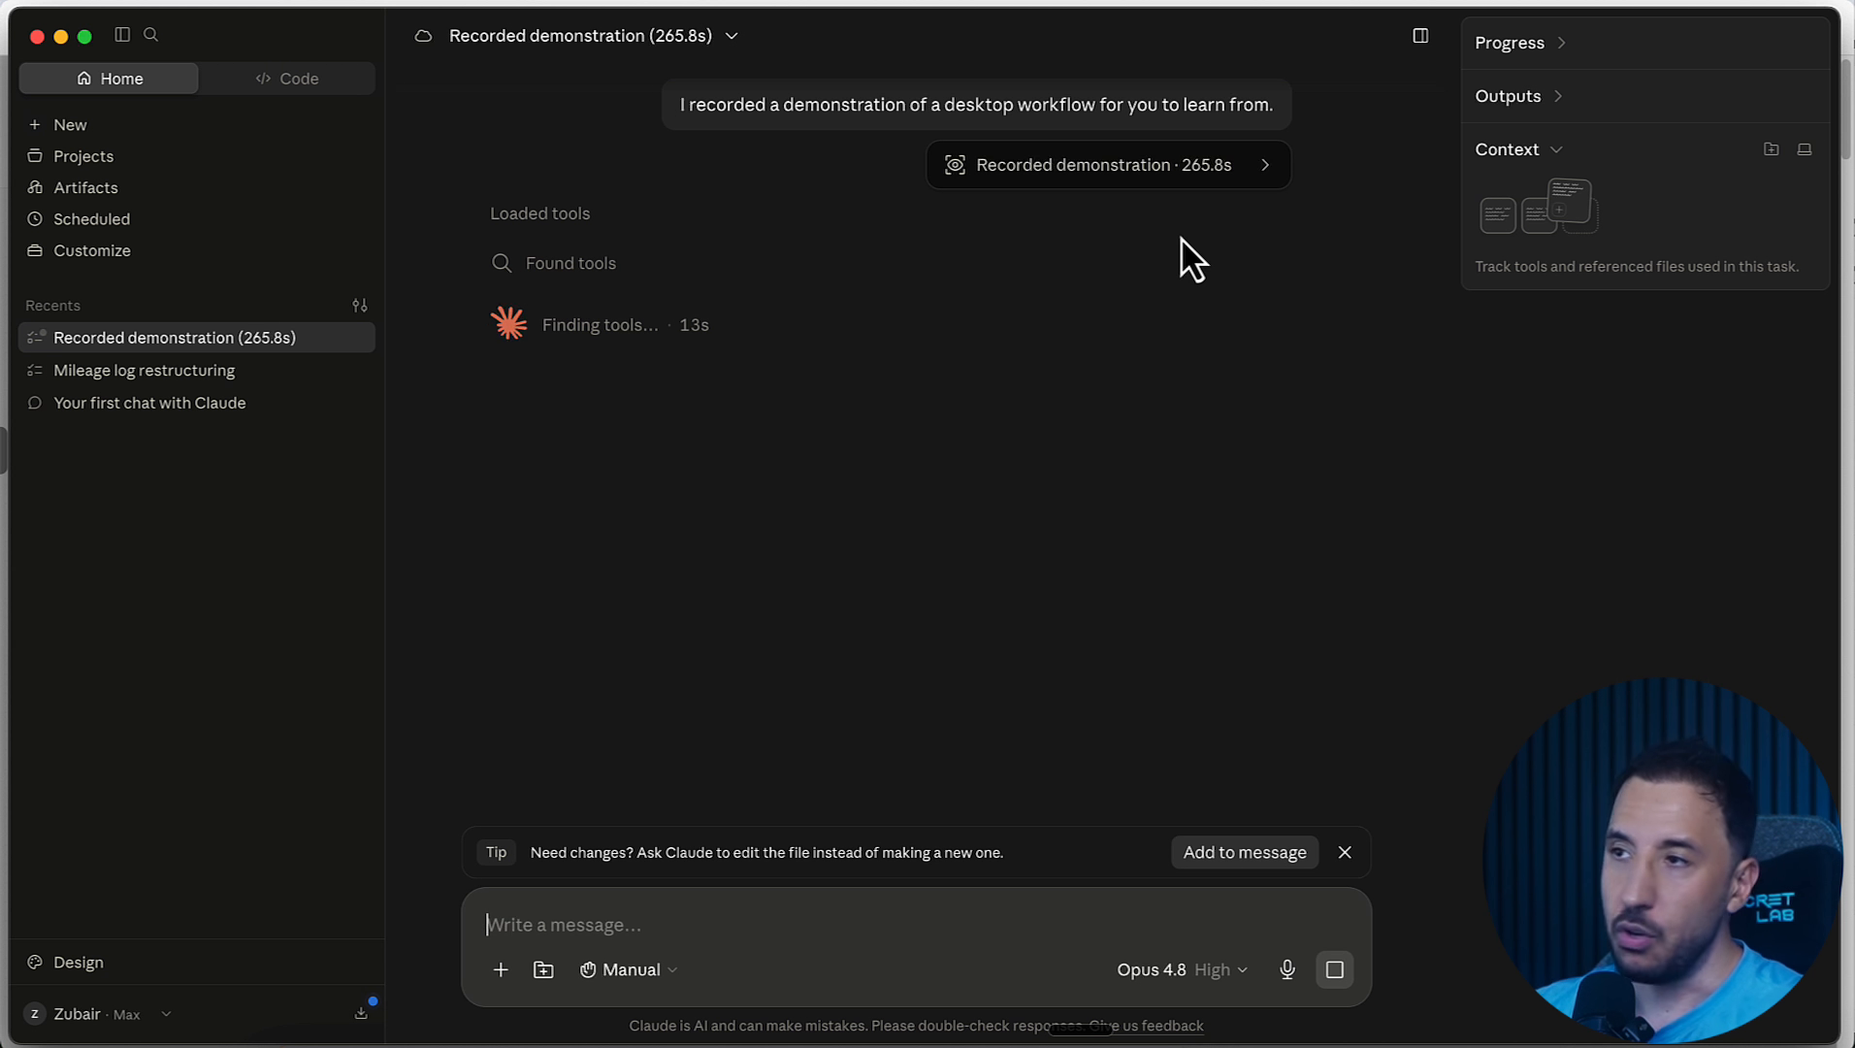
click(1250, 175)
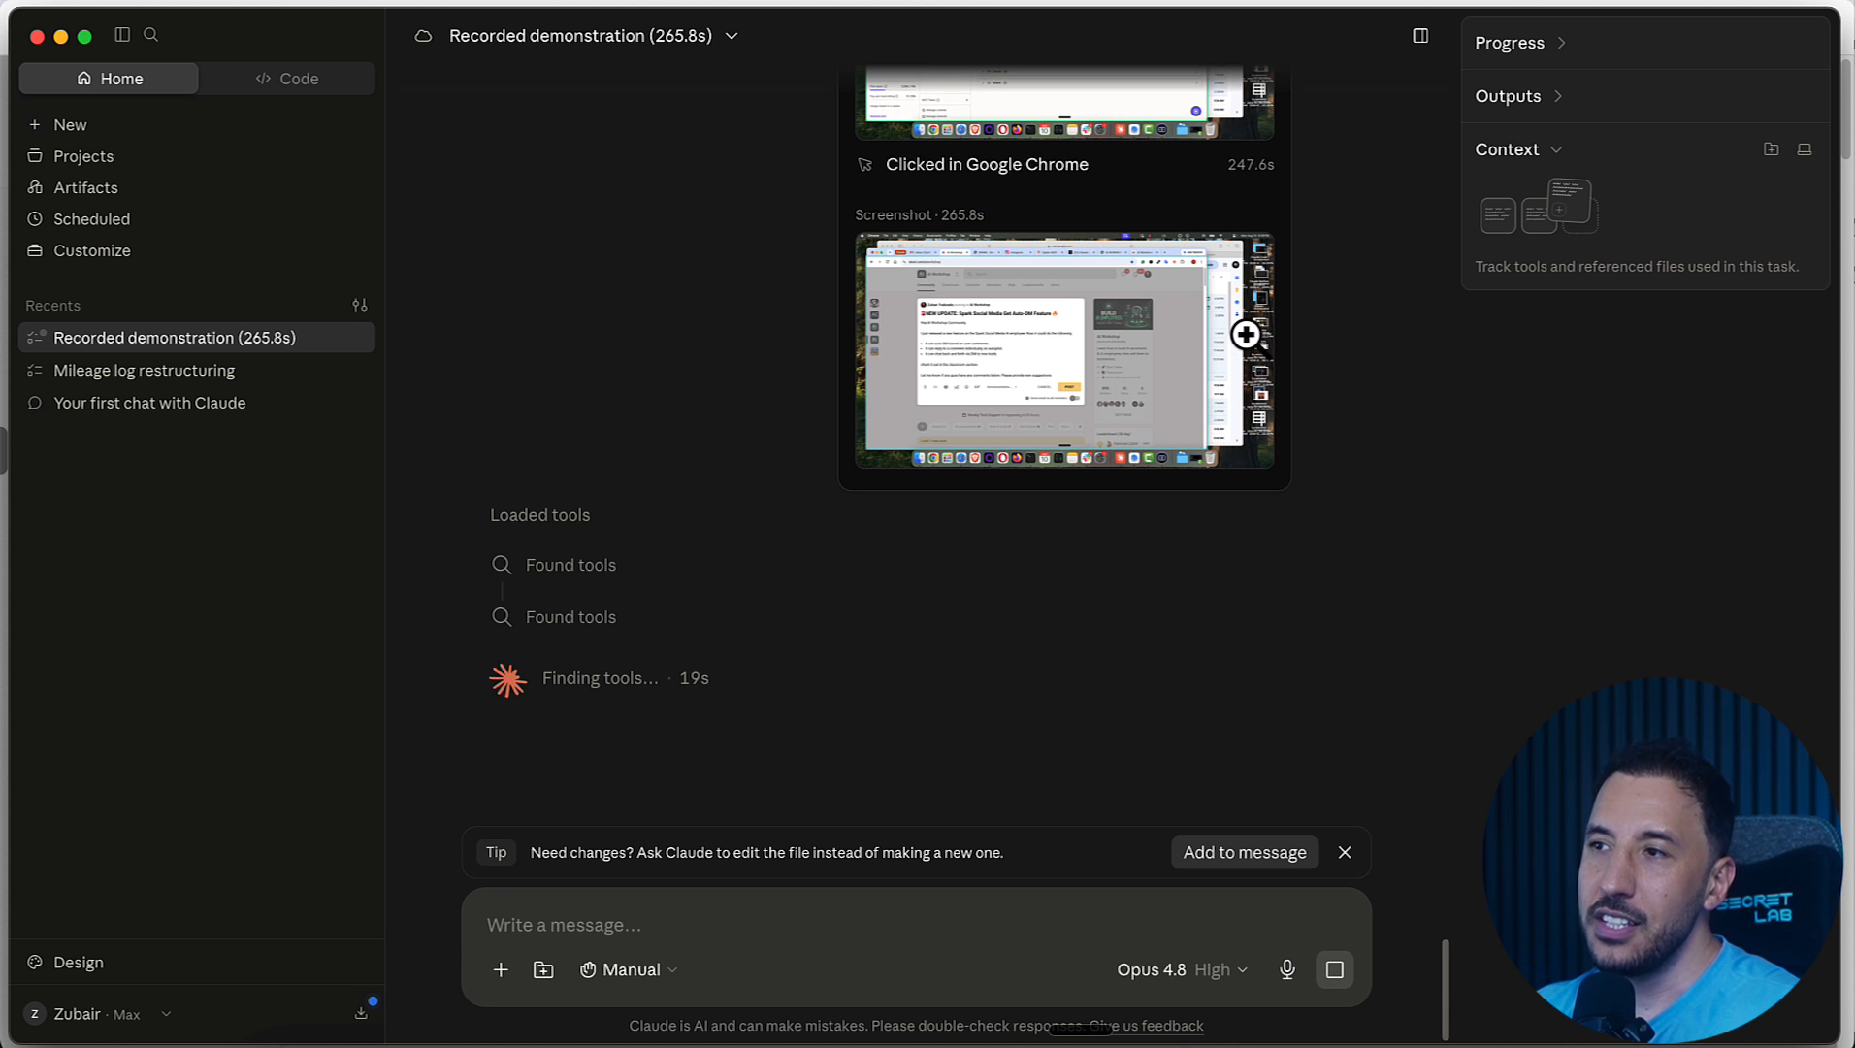
Step: Read the spoken narration transcript at the start of the recorded demonstration
scroll(1223, 443, up, 10)
scroll(1223, 442, up, 10)
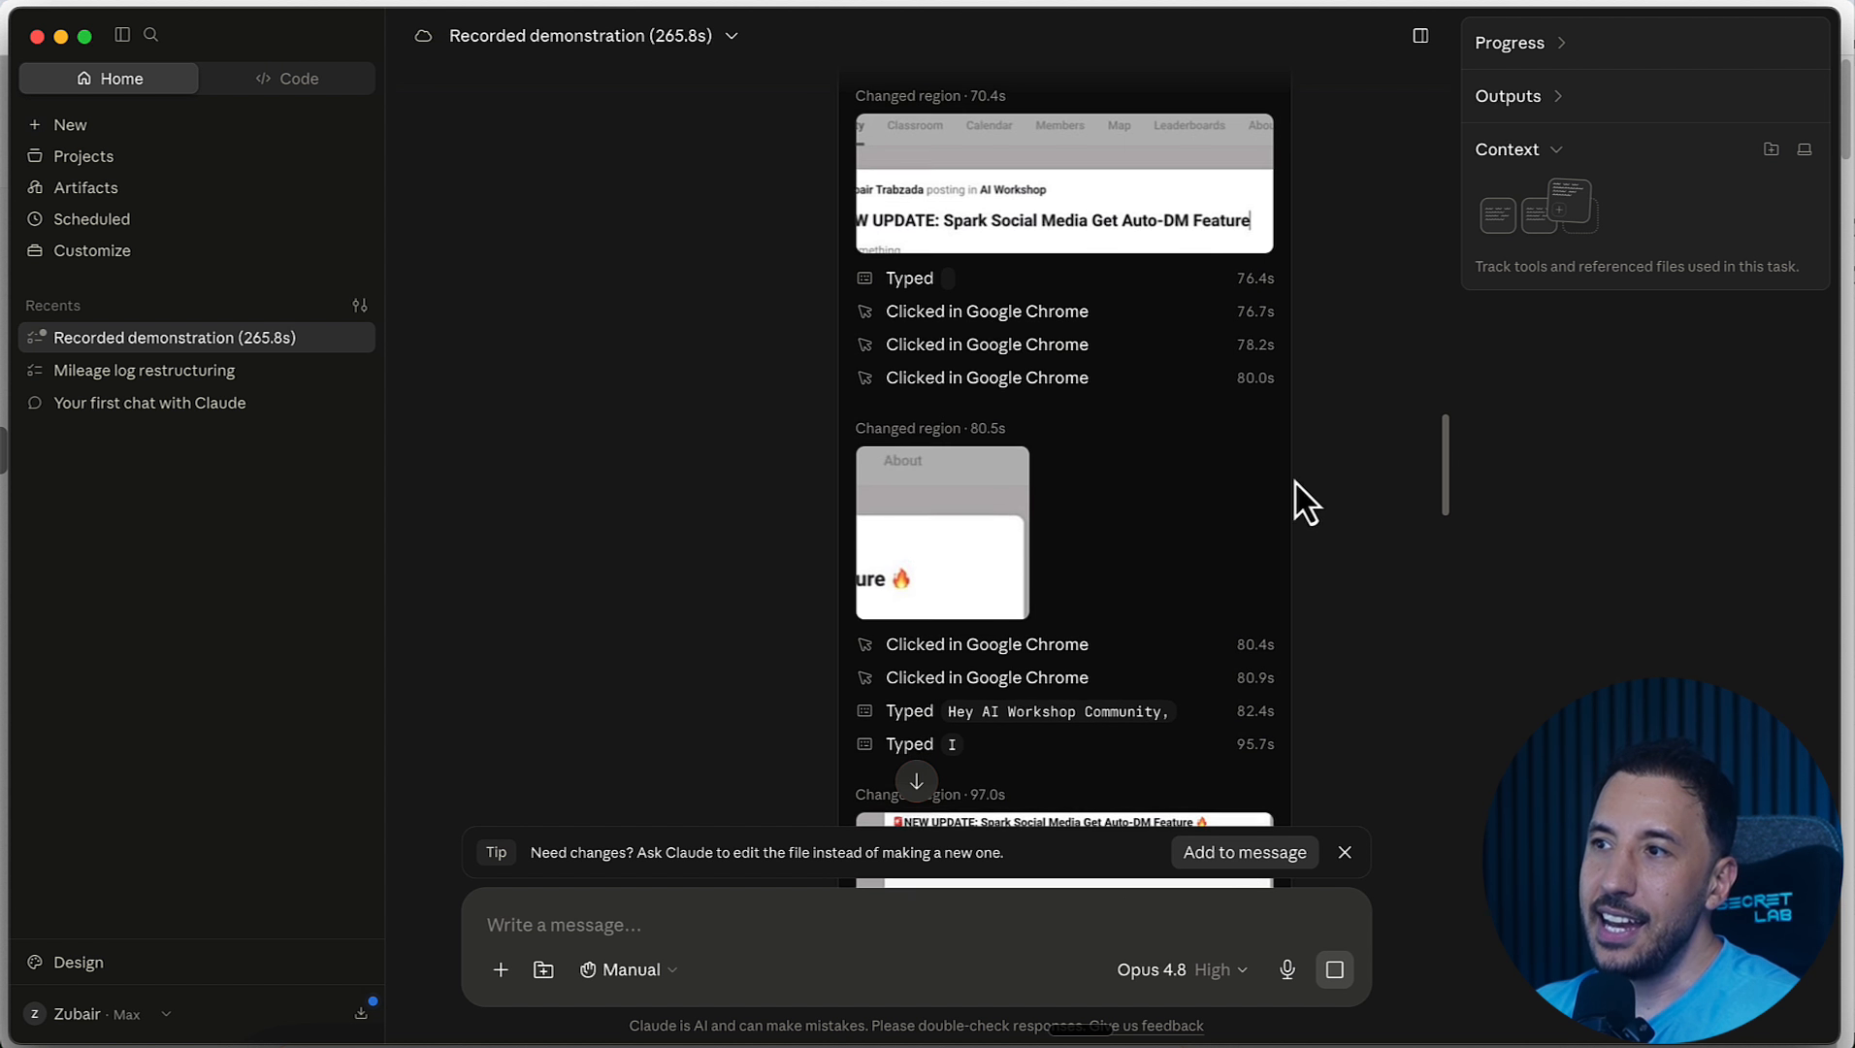
drag(1446, 434, 1415, 74)
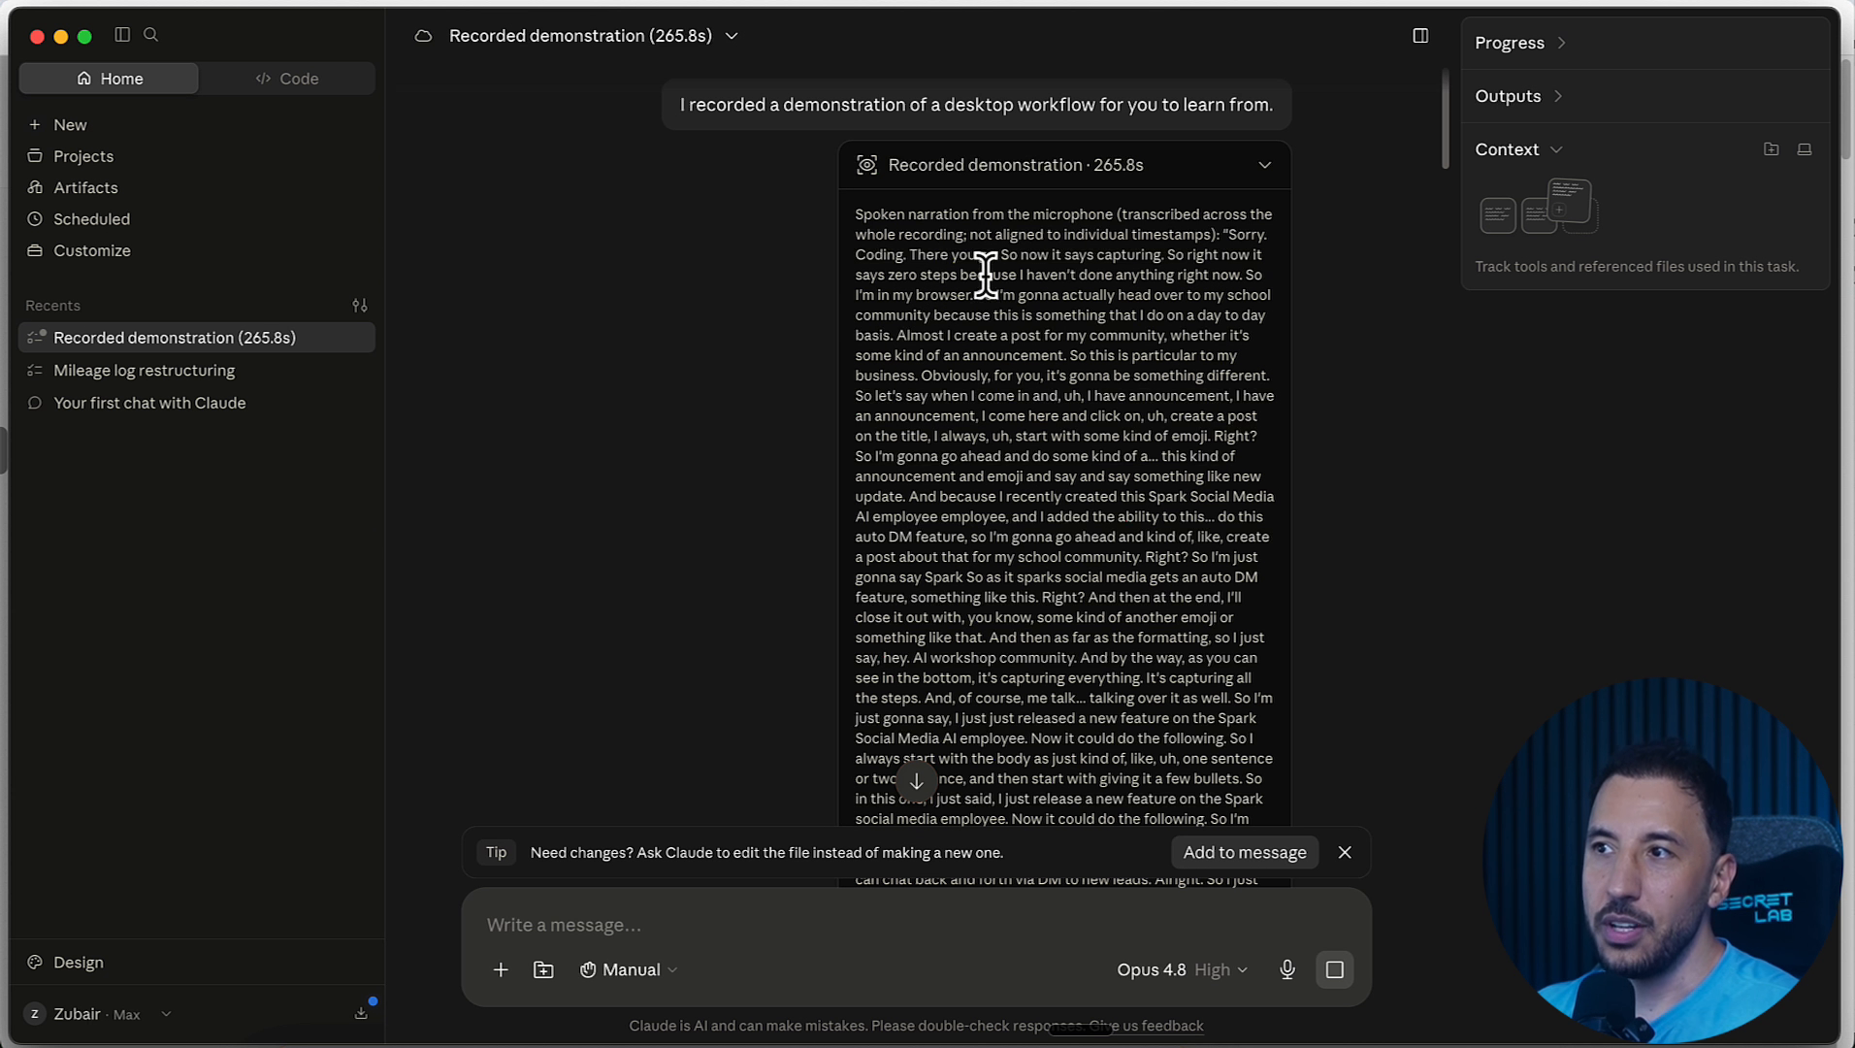
scroll(1033, 330, down, 8)
scroll(1034, 328, down, 5)
scroll(1032, 330, up, 10)
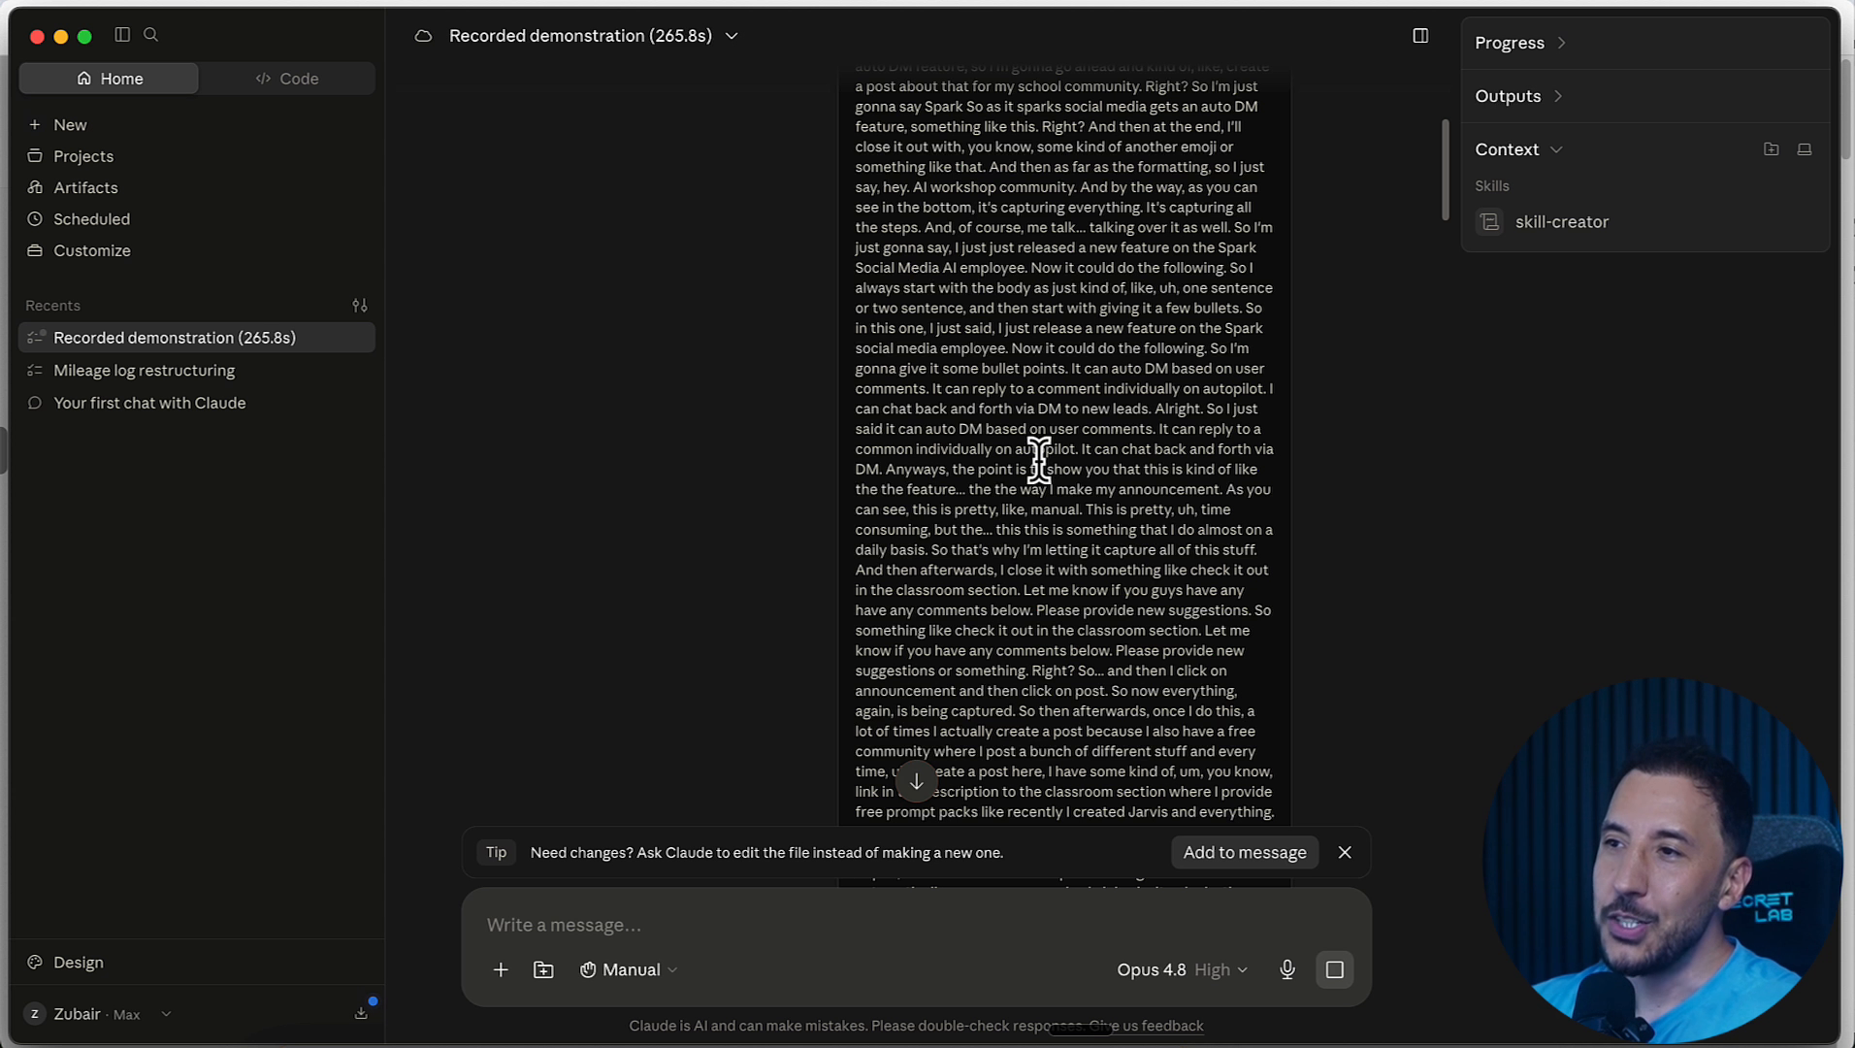
scroll(1038, 459, down, 3)
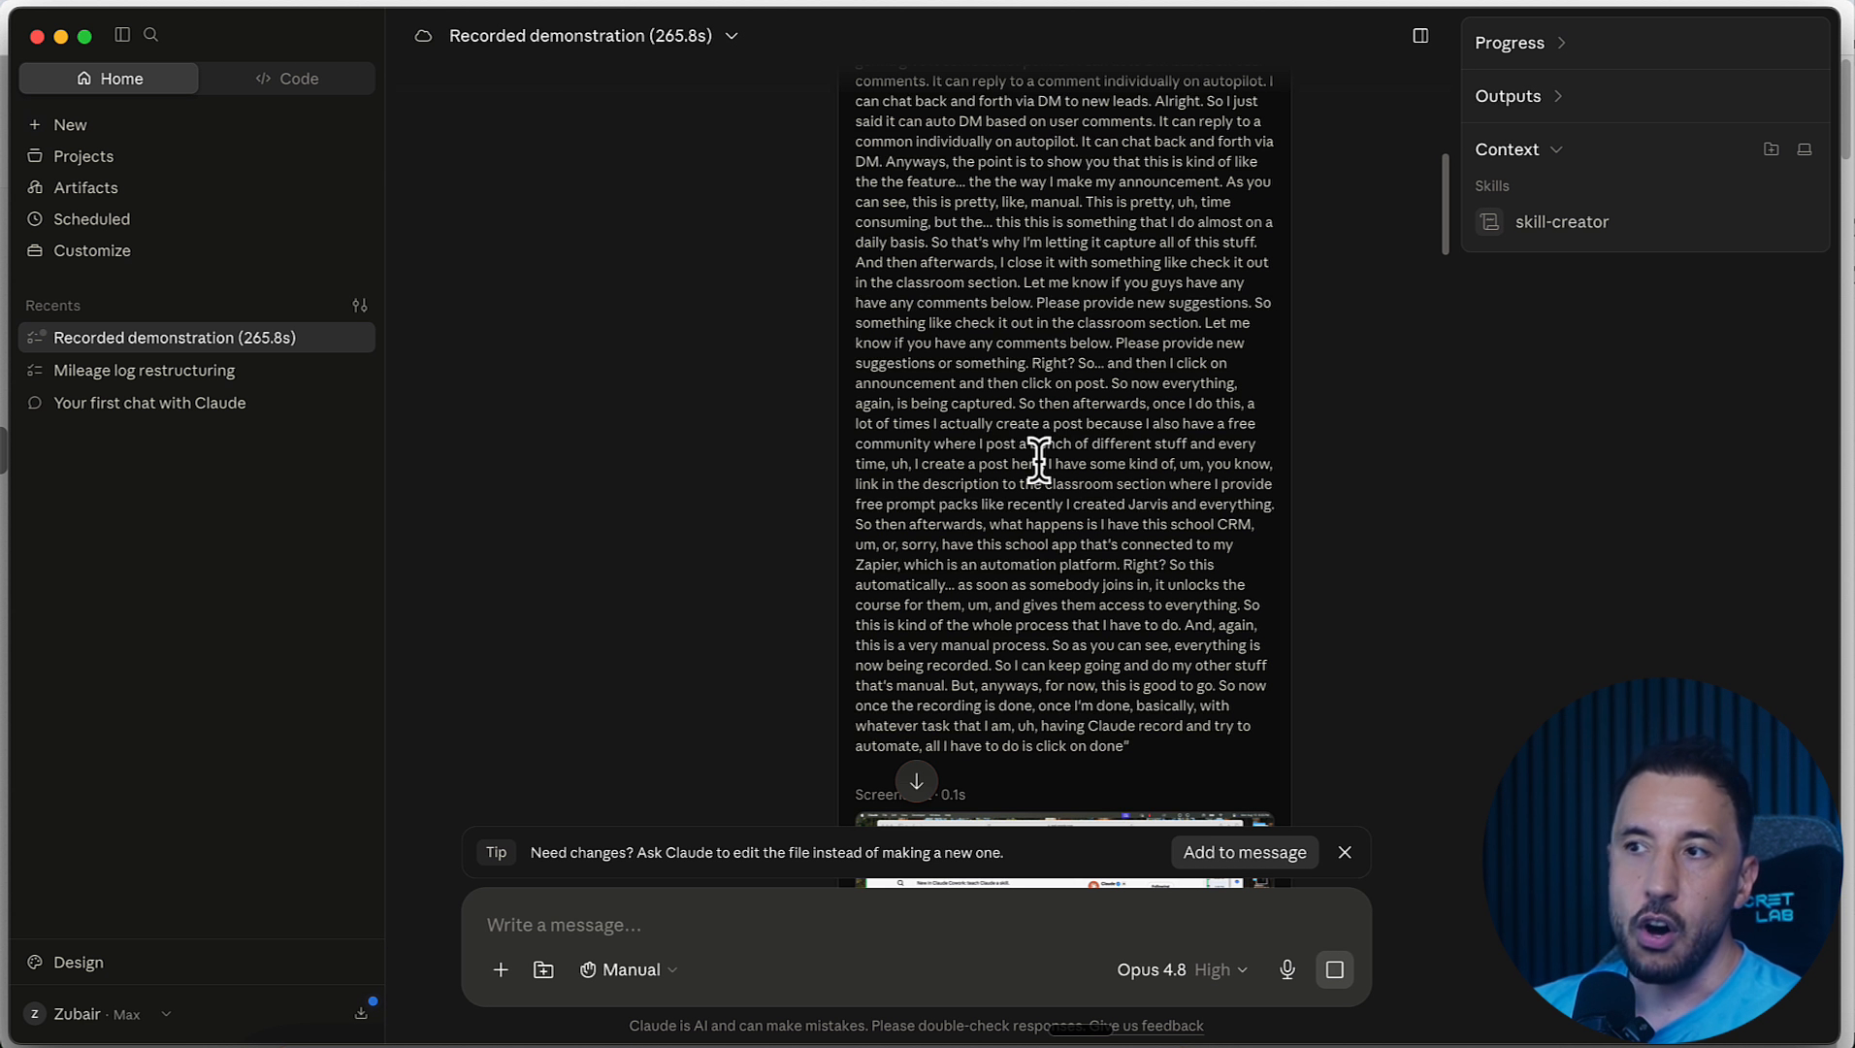
Step: Review the captured screenshots, clicks and typed entries through the end of the recorded demonstration
scroll(1038, 459, down, 3)
scroll(1046, 534, down, 3)
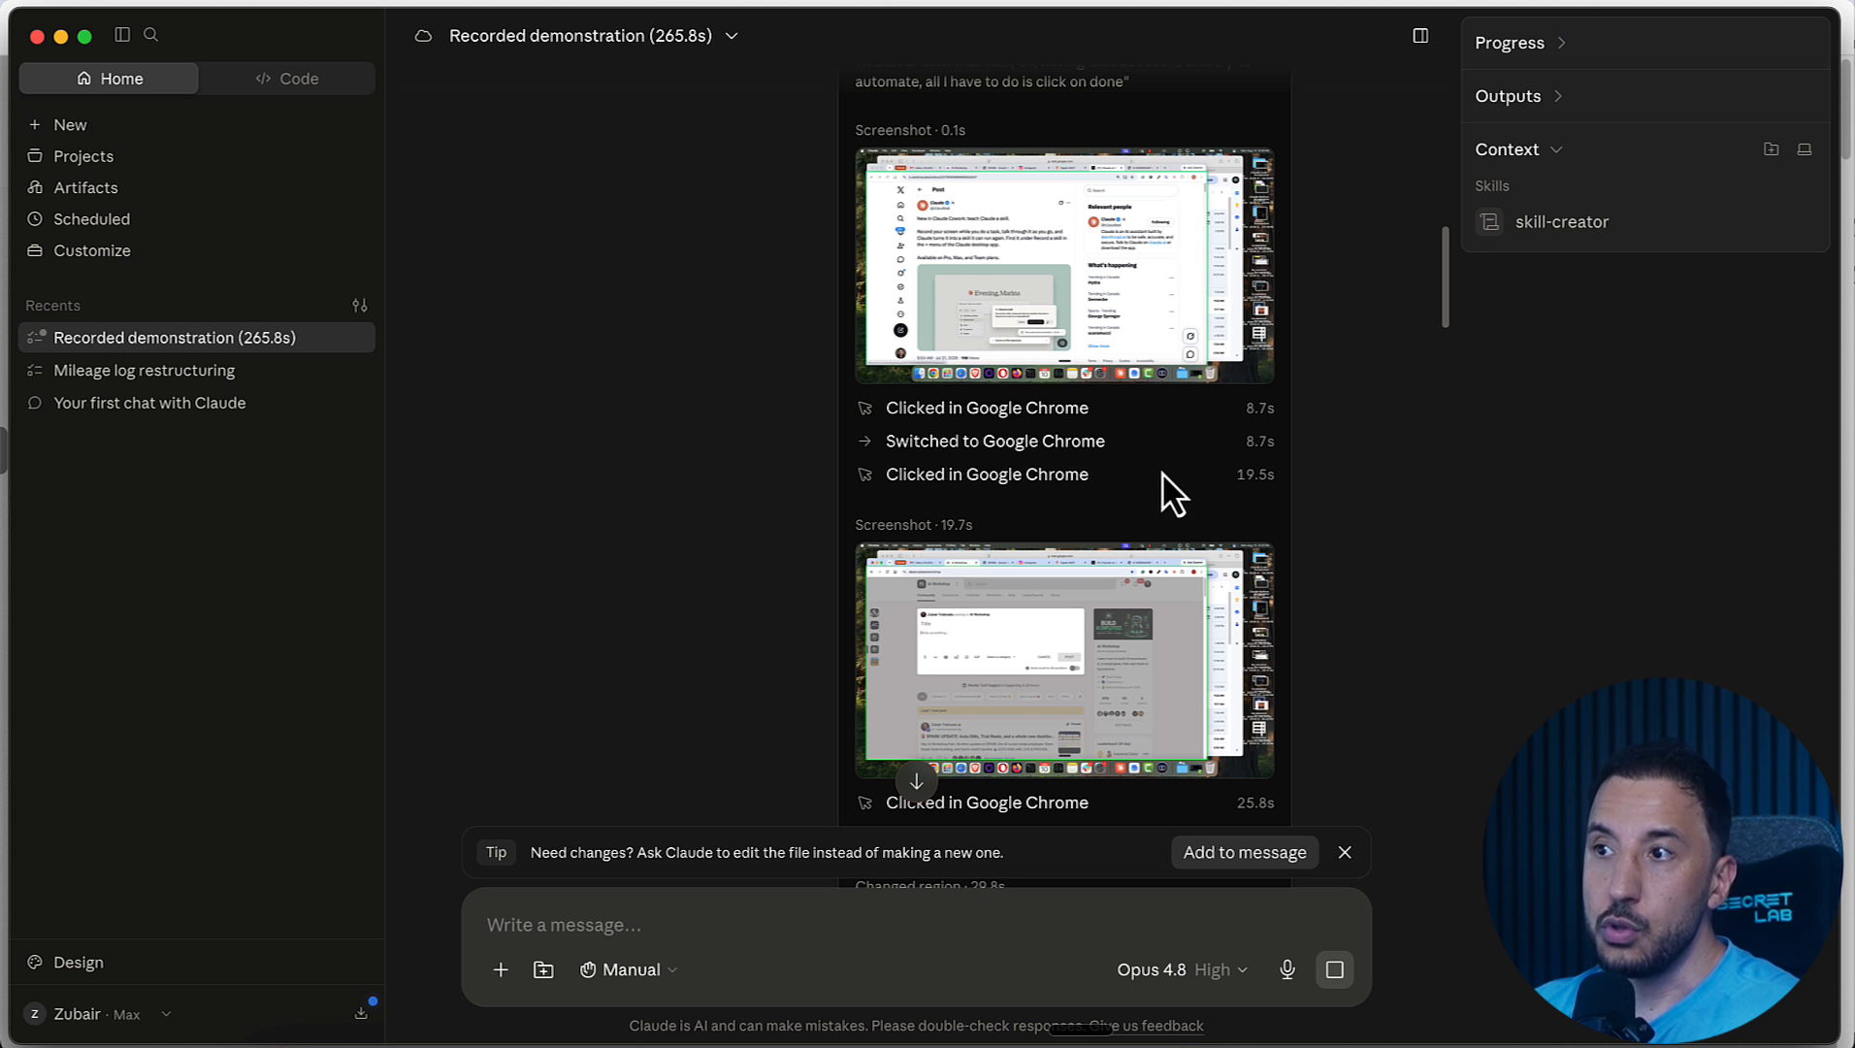
scroll(1168, 492, down, 6)
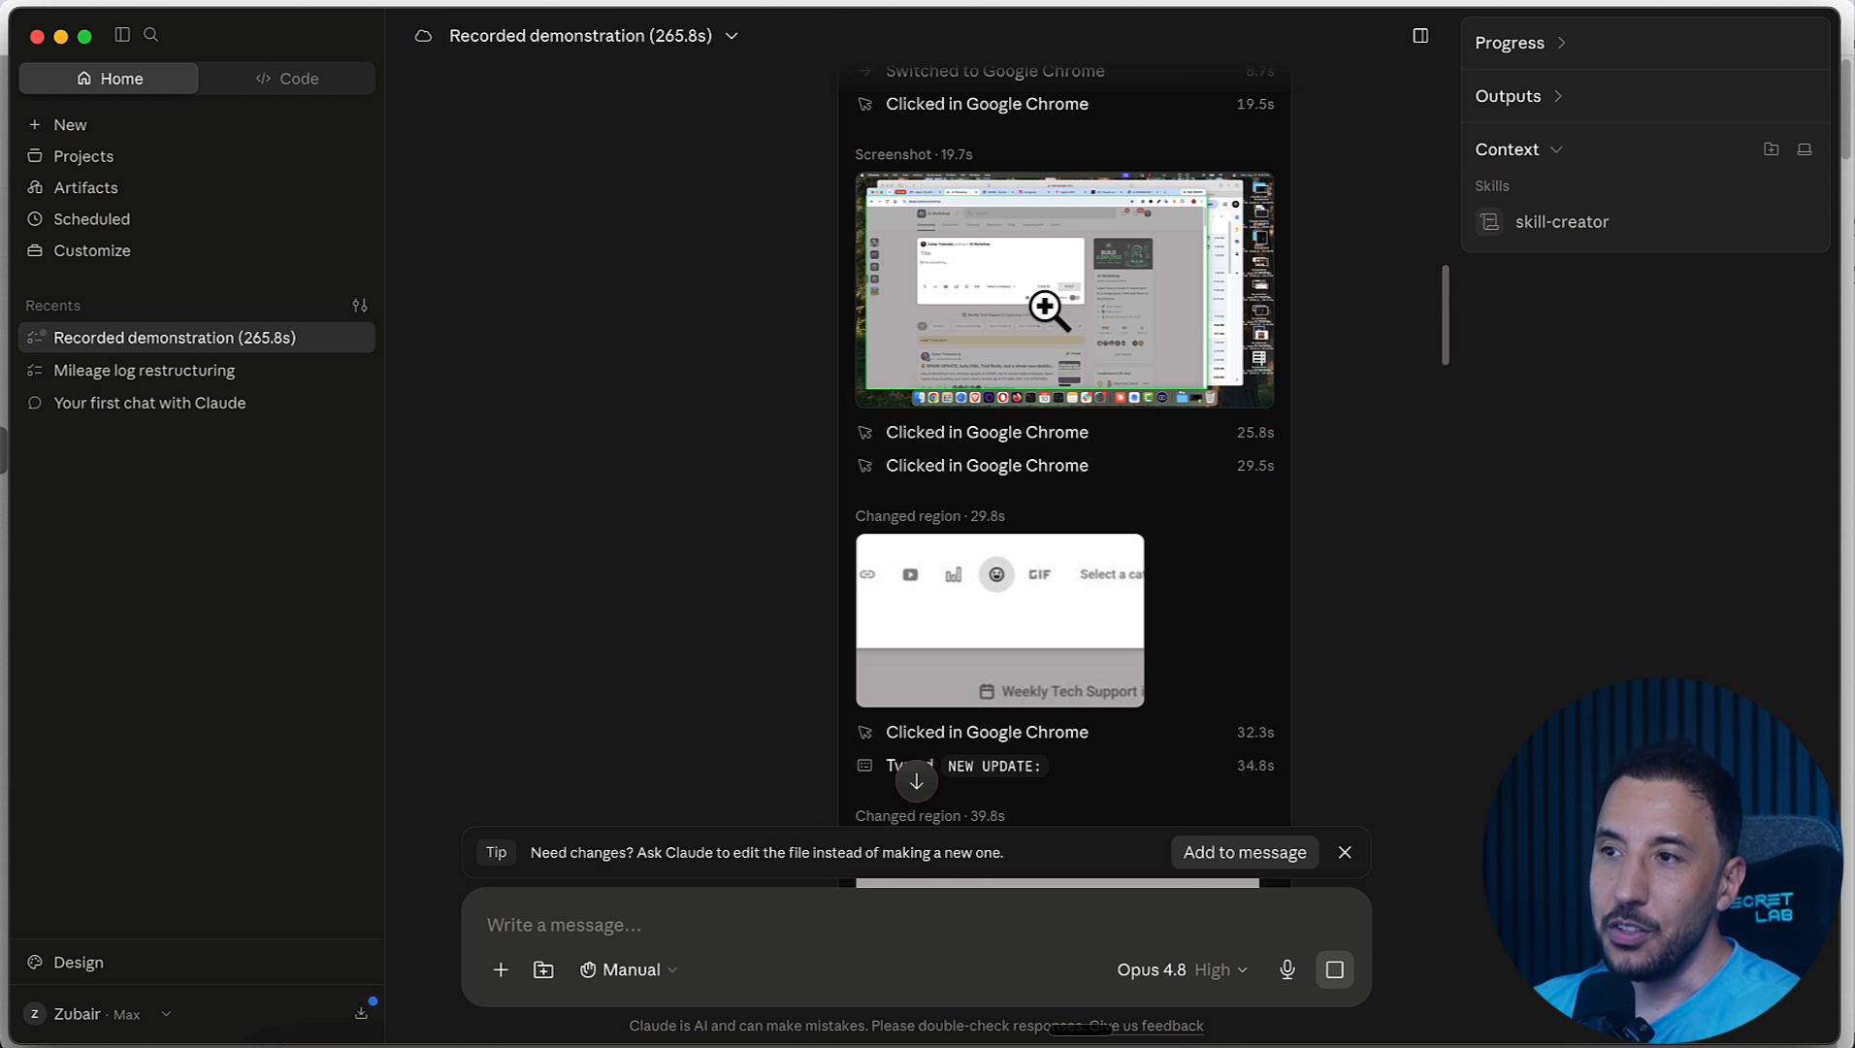
scroll(956, 540, down, 4)
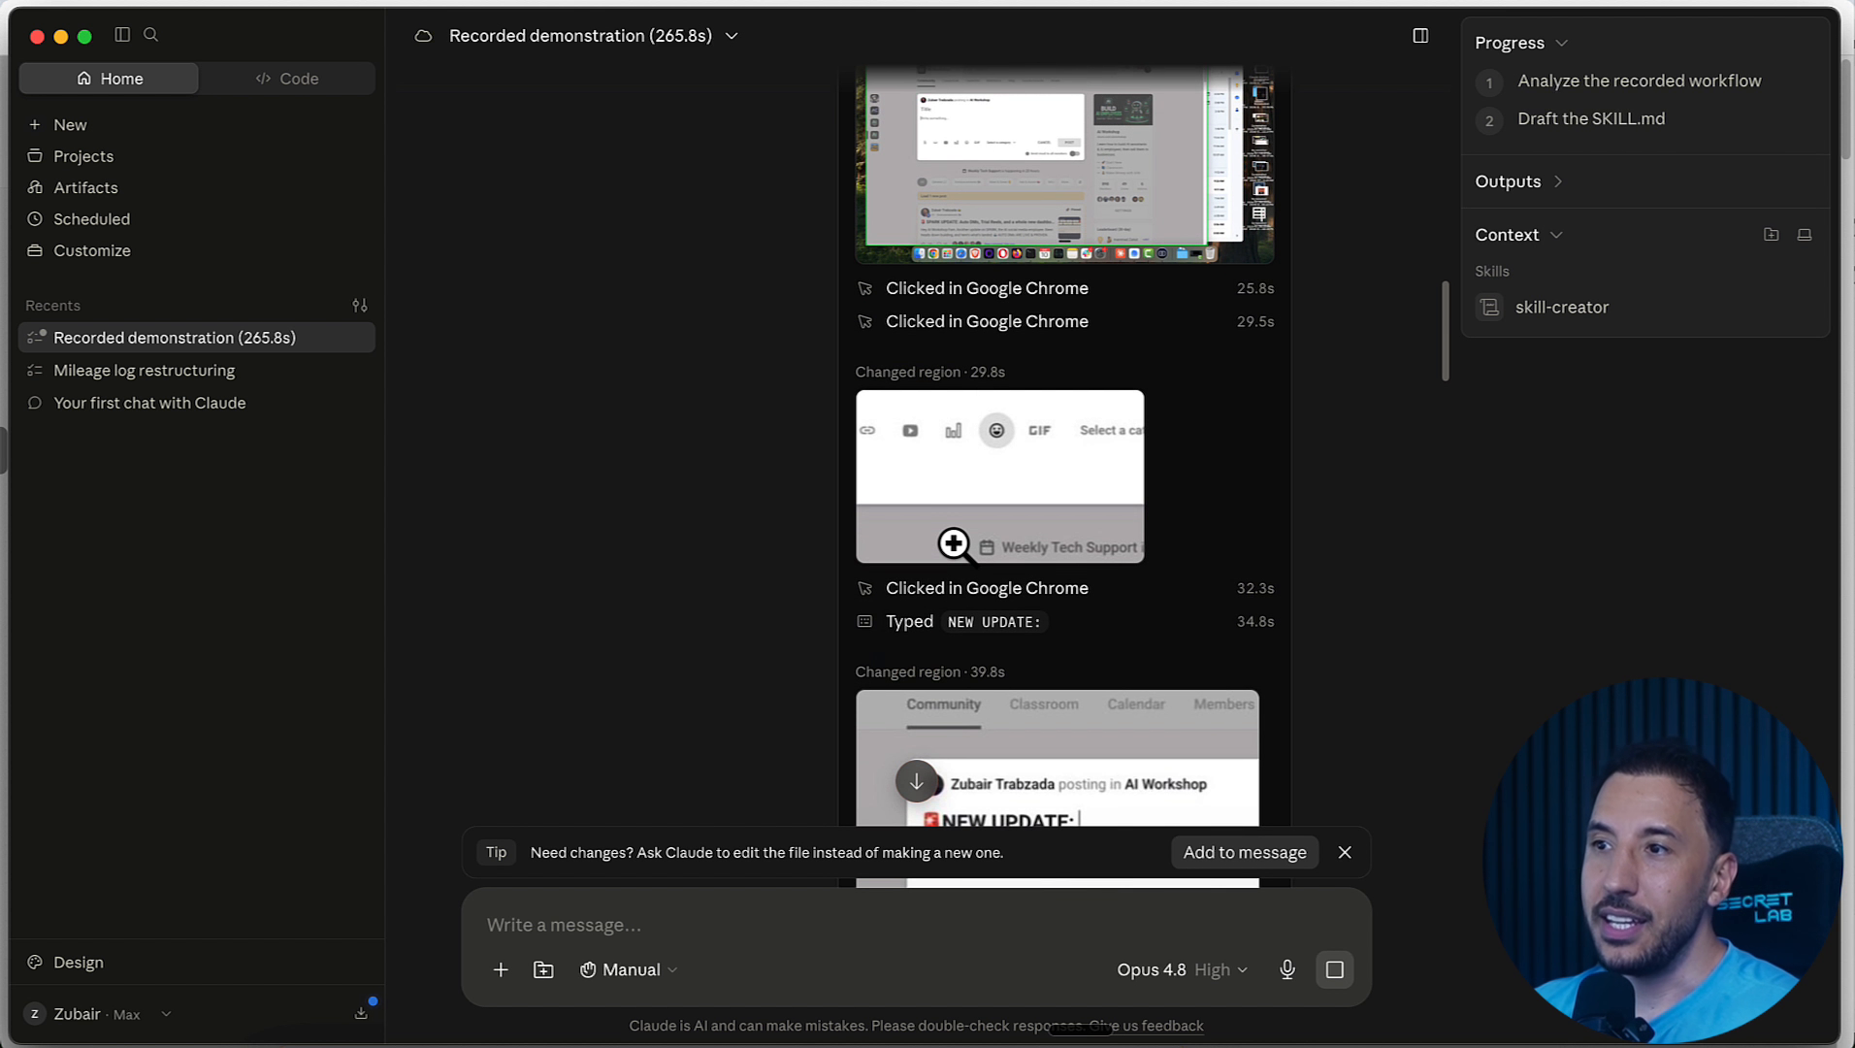
scroll(955, 546, down, 15)
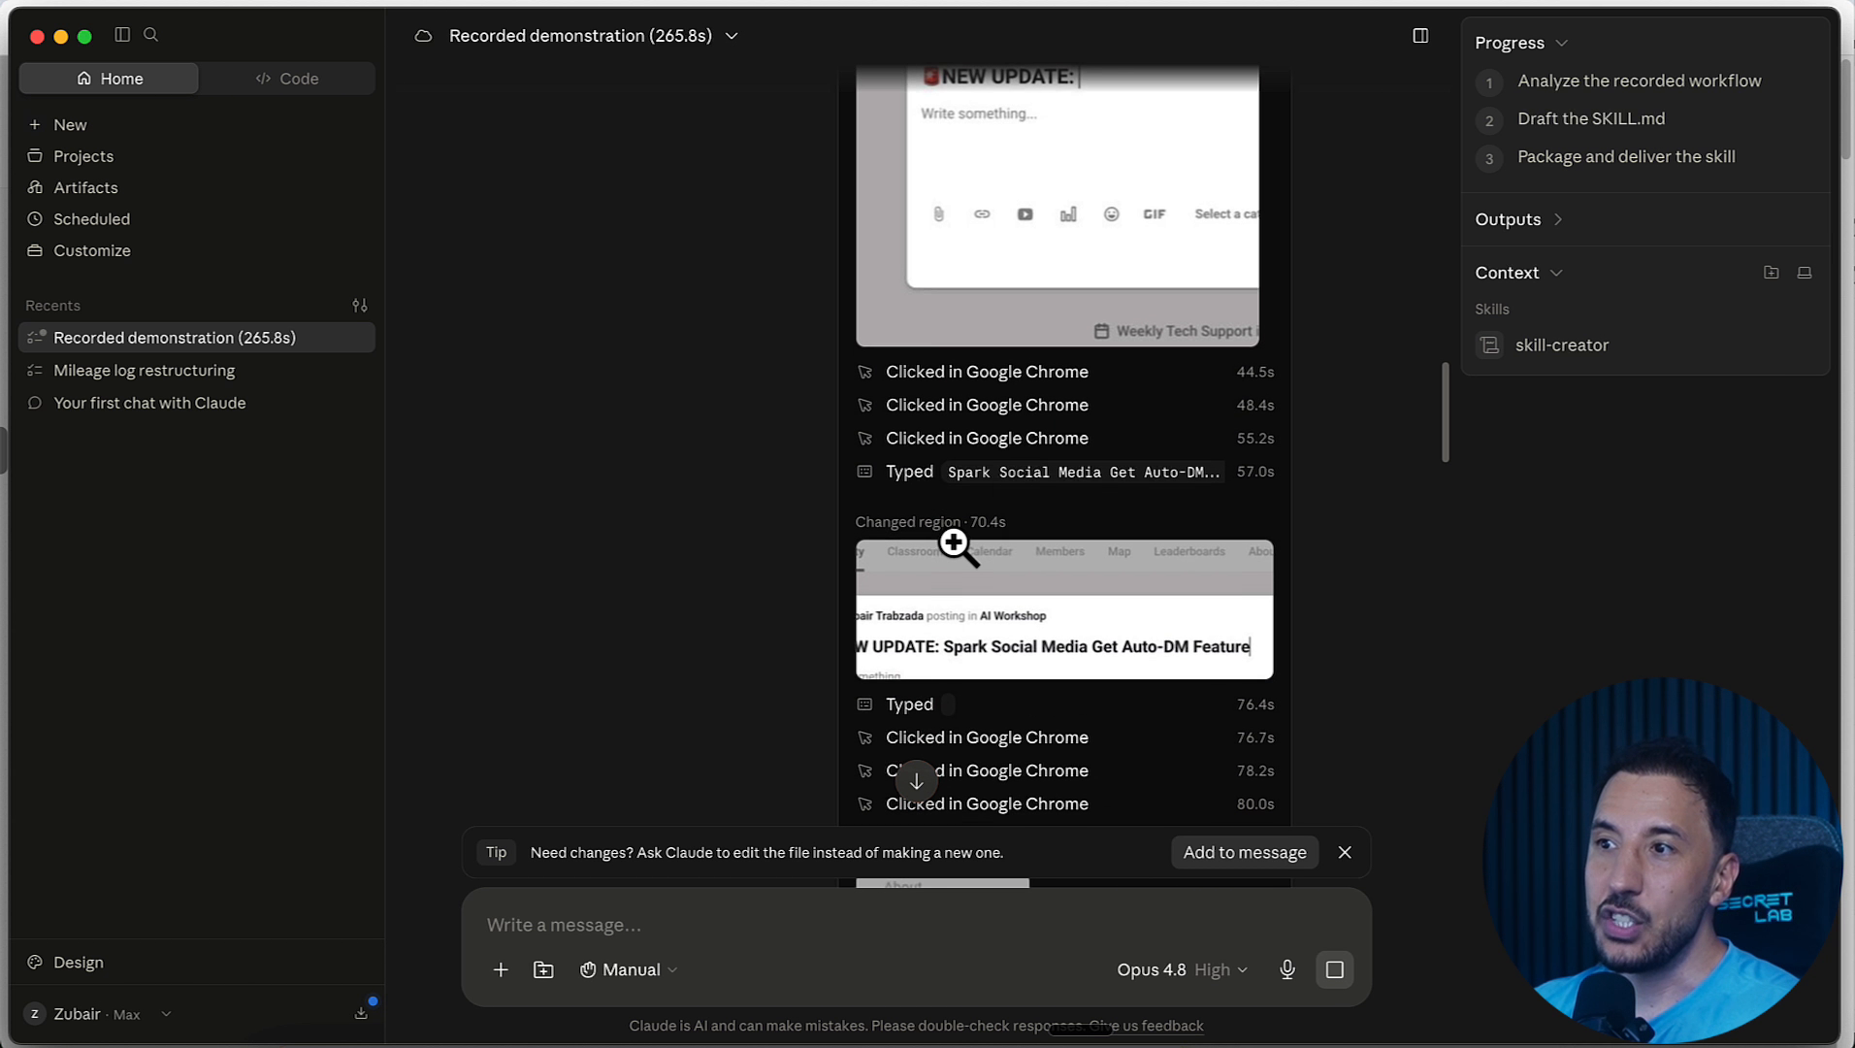
scroll(957, 547, down, 15)
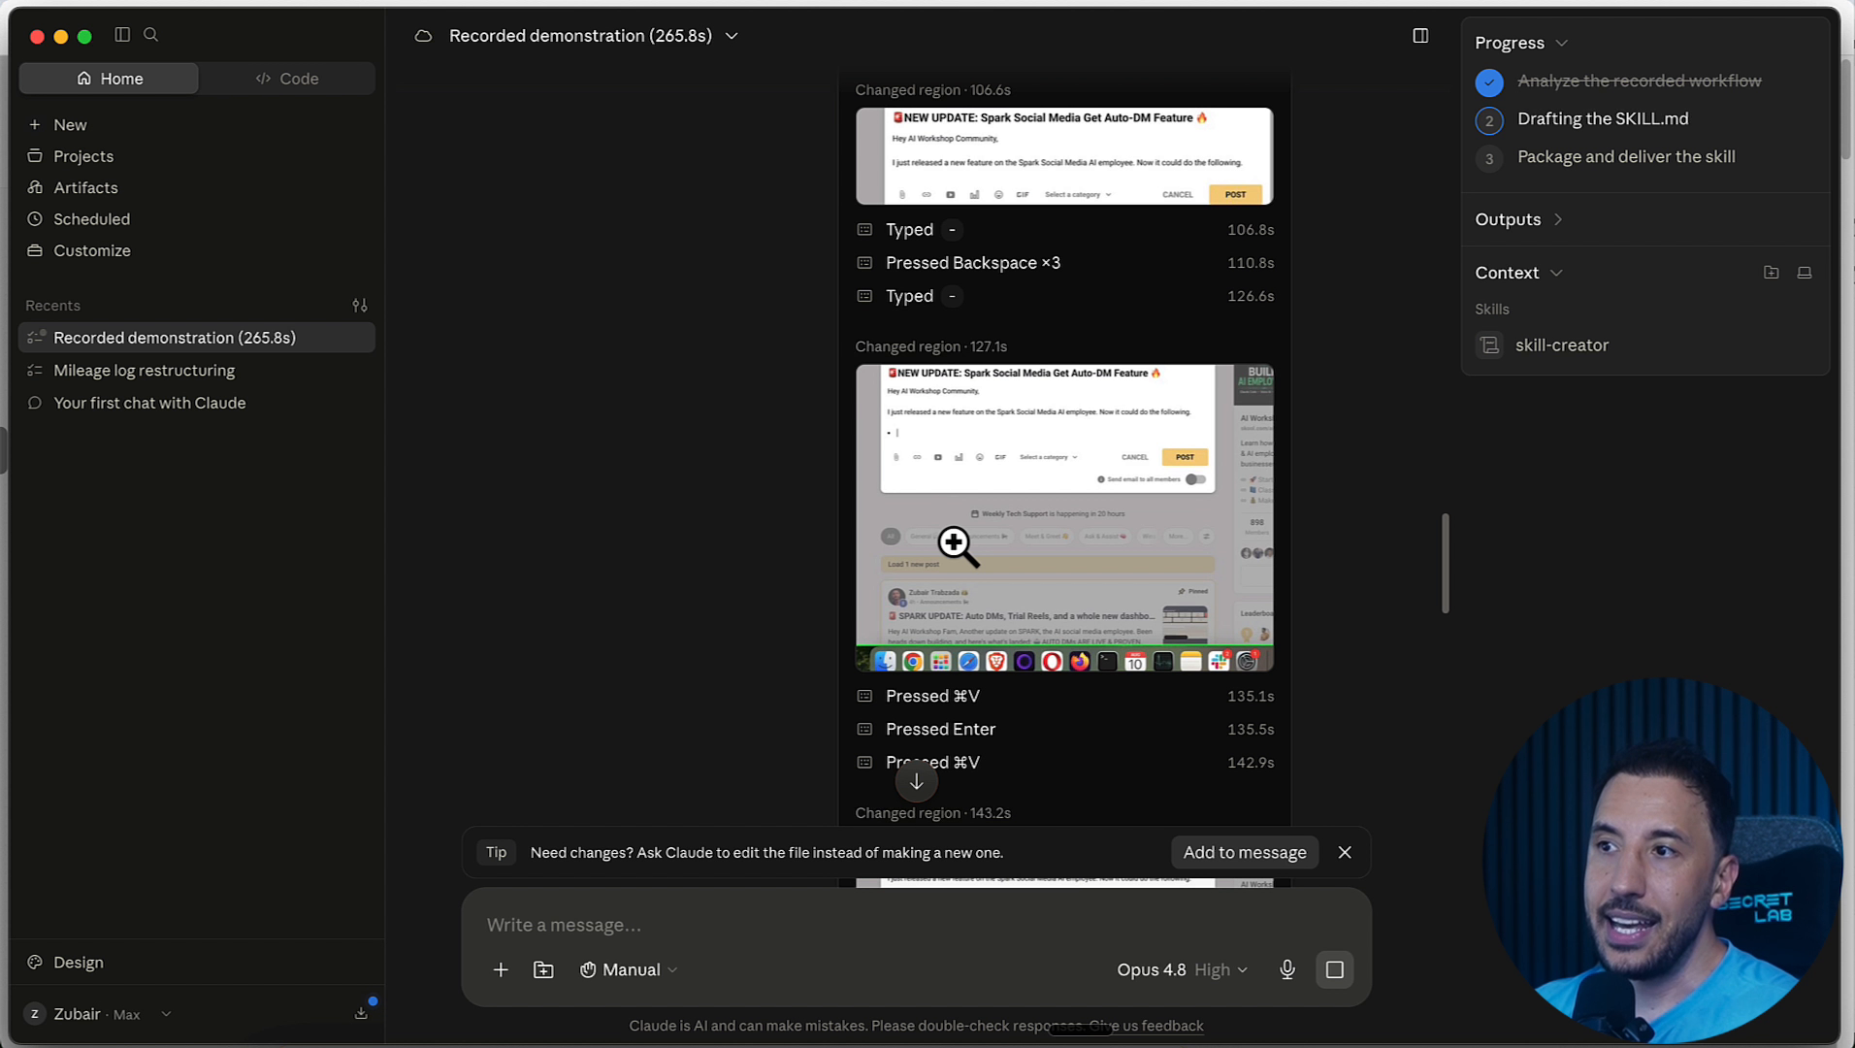
scroll(946, 369, down, 20)
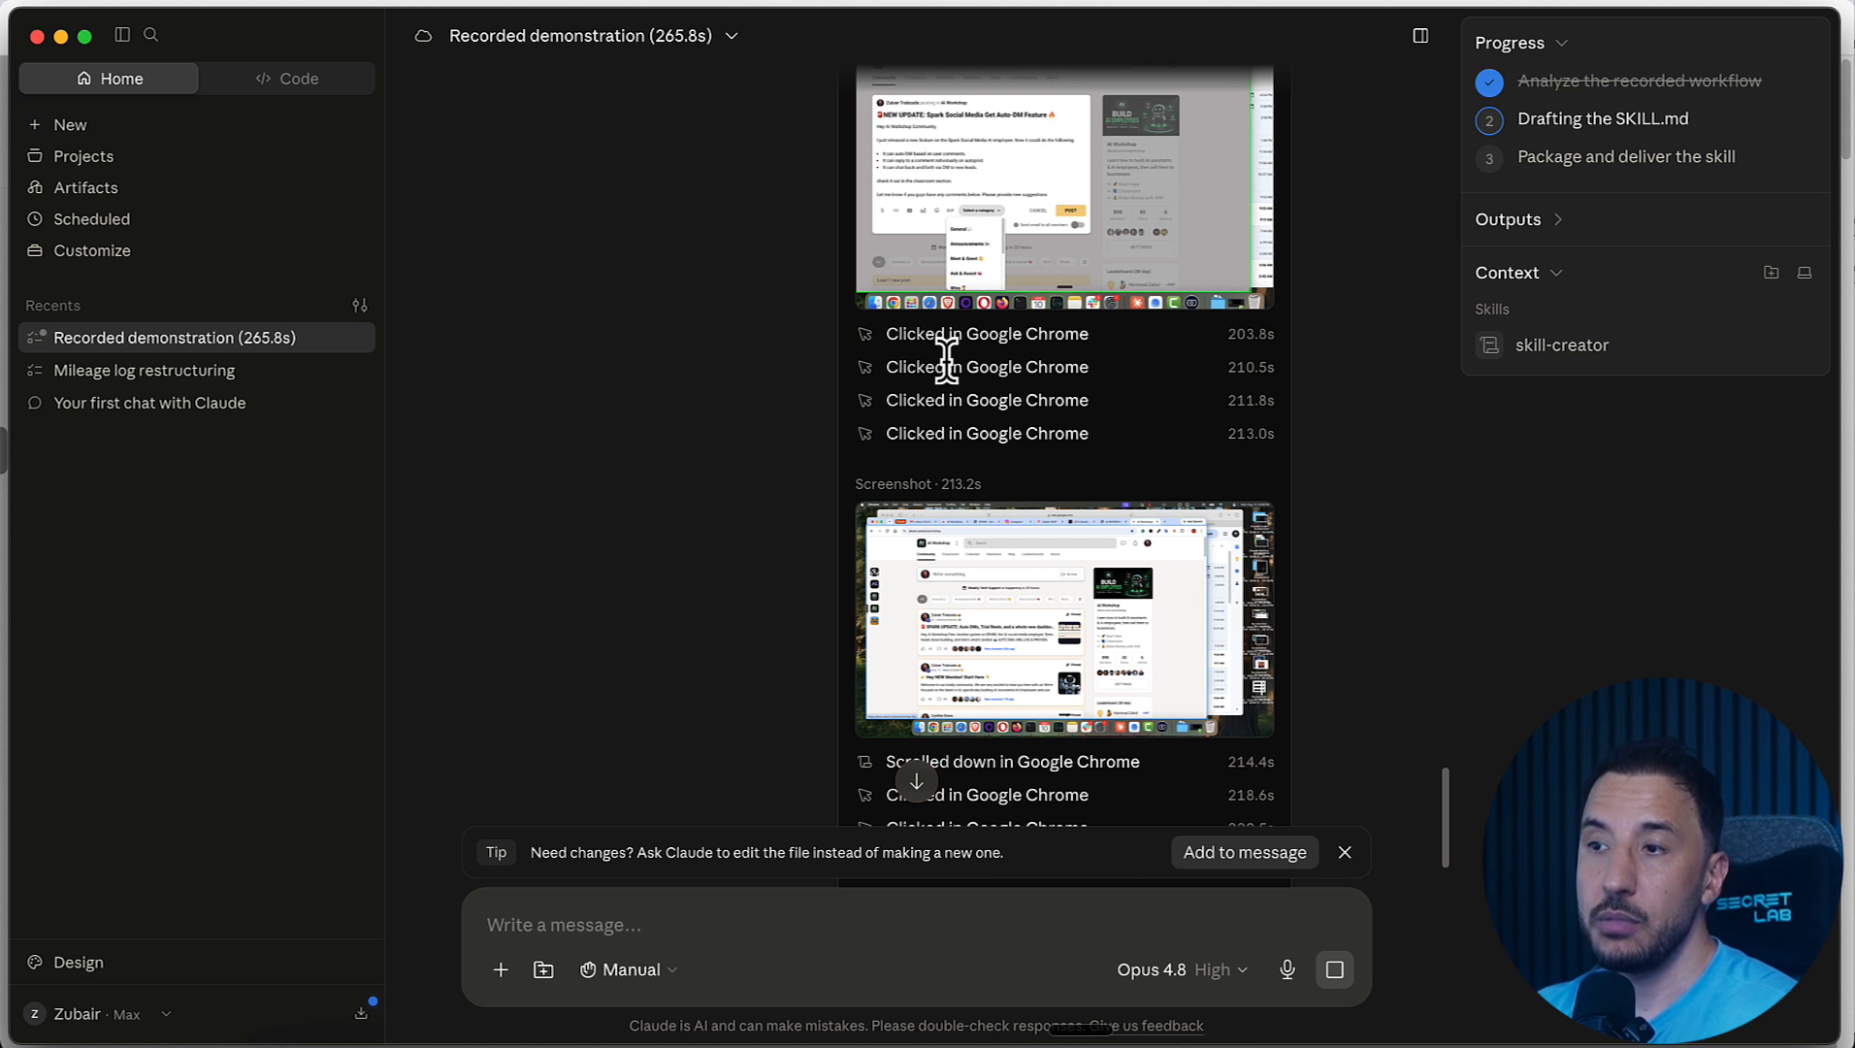
scroll(946, 363, down, 10)
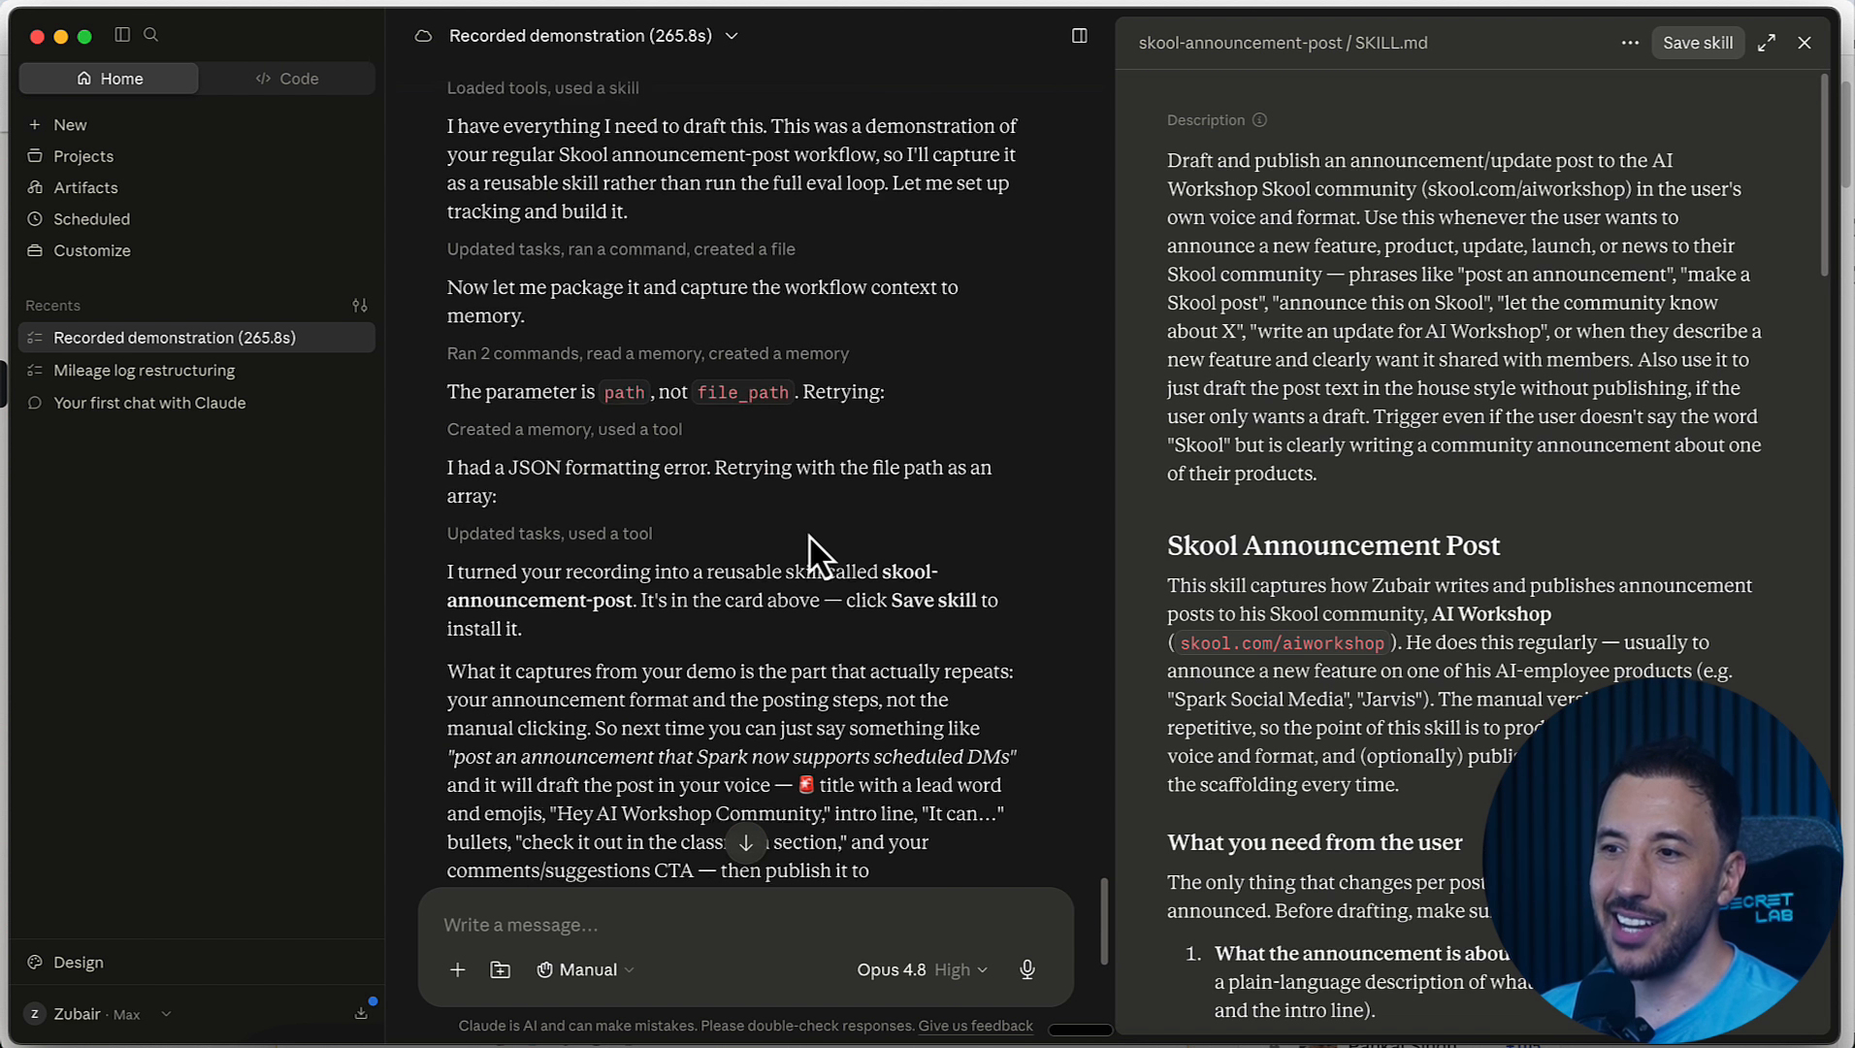
Step: Read Claude's summary of what the skool-announcement-post skill captures and what it leaves out
scroll(809, 534, up, 7)
scroll(809, 534, down, 10)
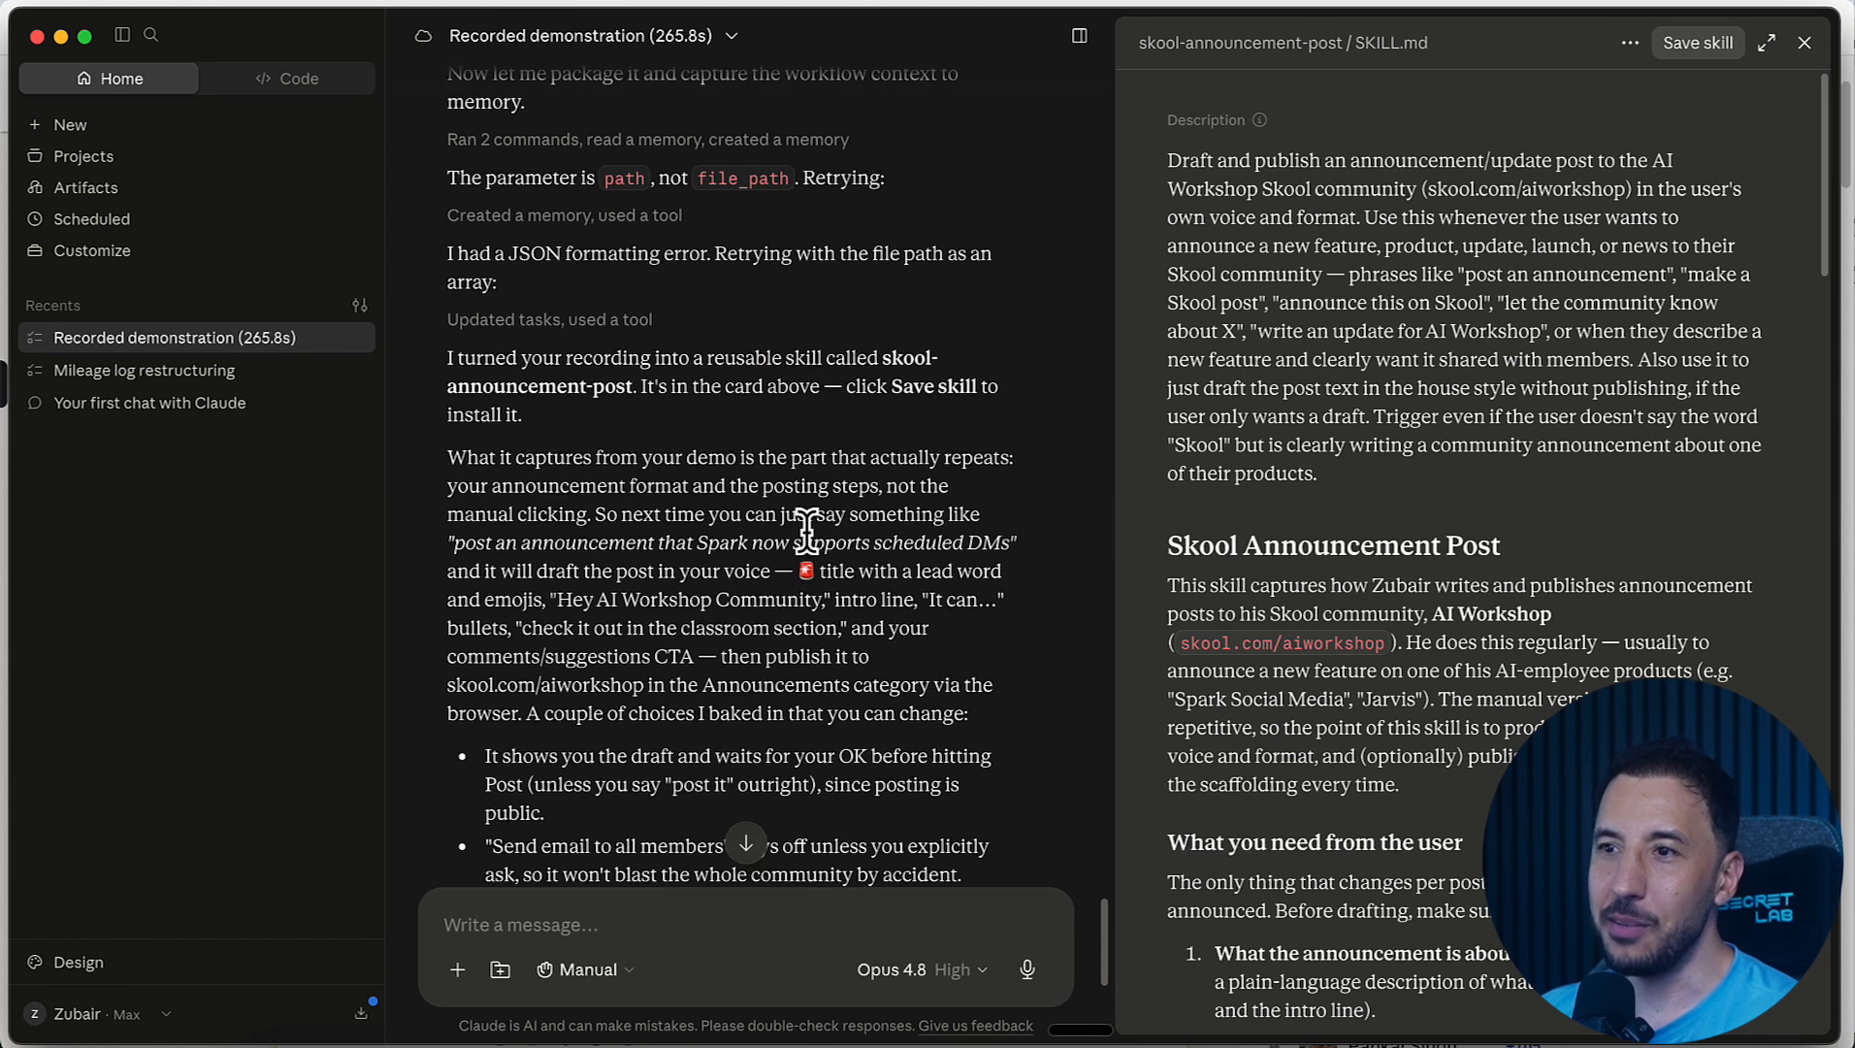
scroll(806, 529, up, 5)
scroll(549, 452, down, 13)
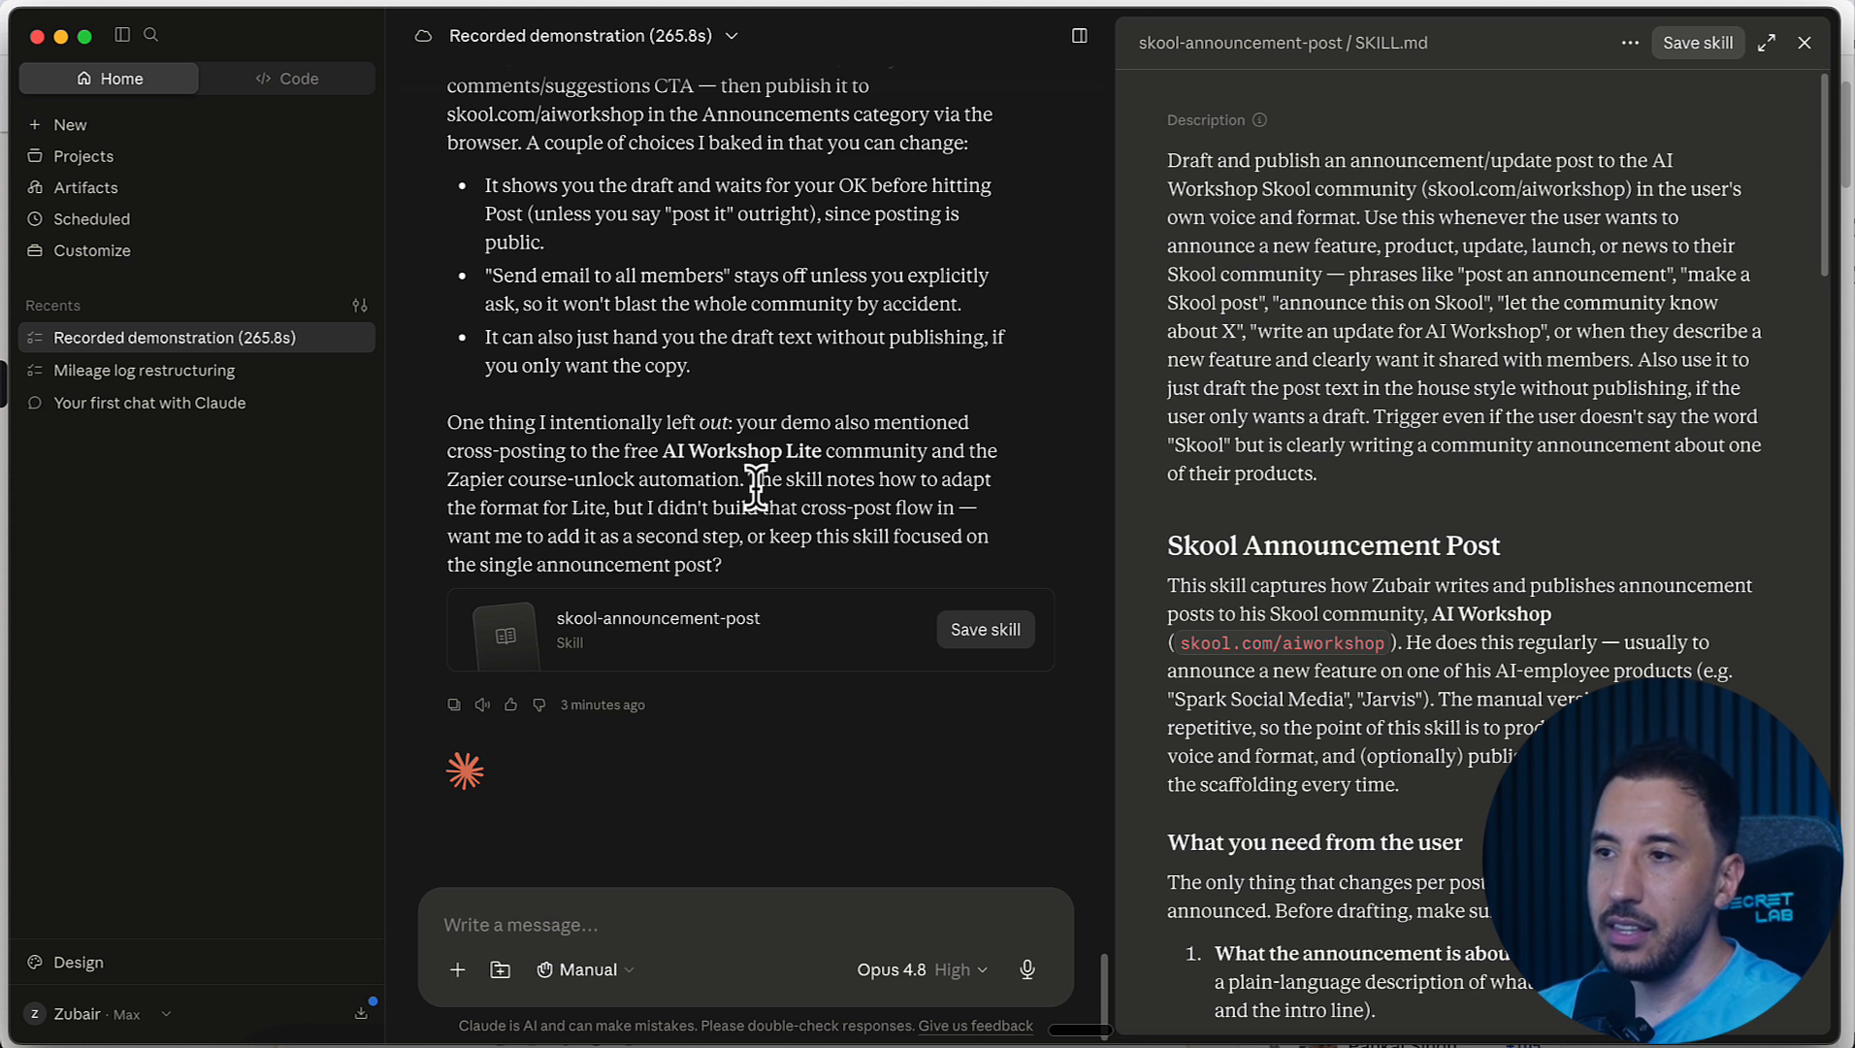
Step: Review the skool-announcement-post SKILL.md, including its body structure, full example and Skool publishing instructions
scroll(1237, 378, down, 15)
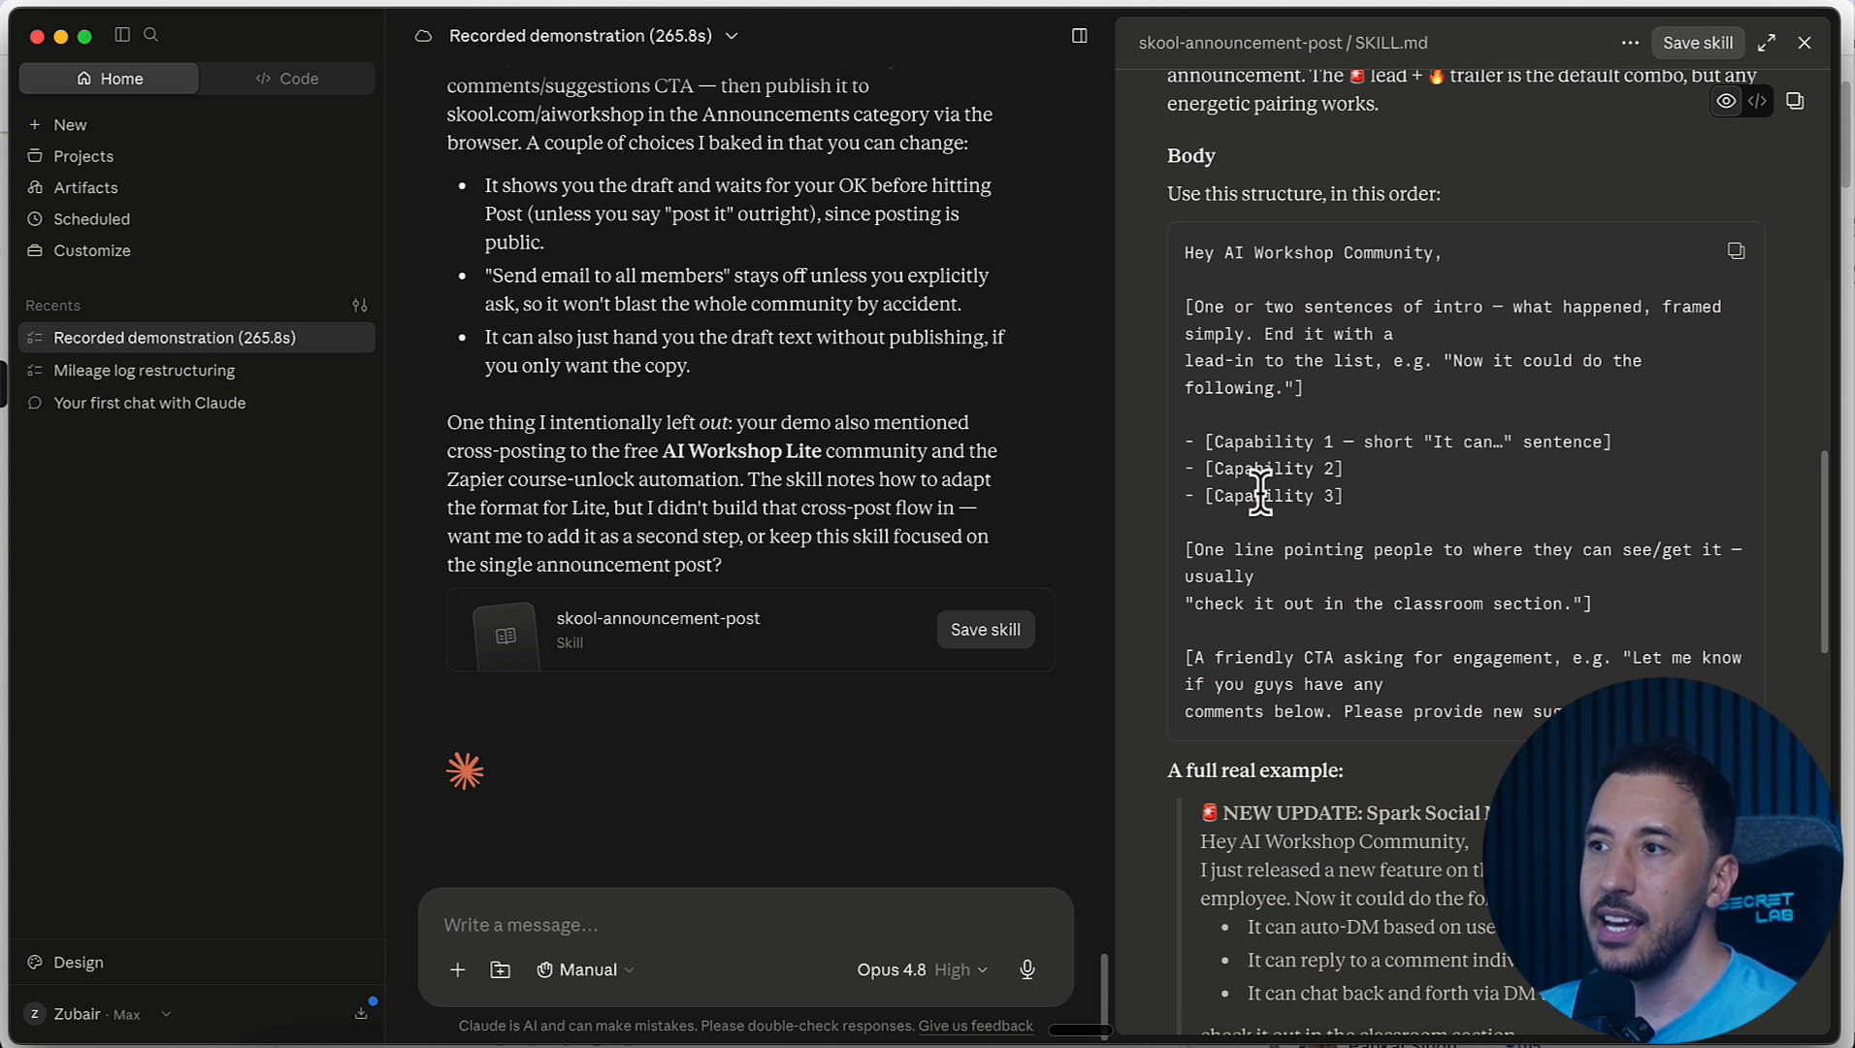
scroll(1261, 393, down, 1)
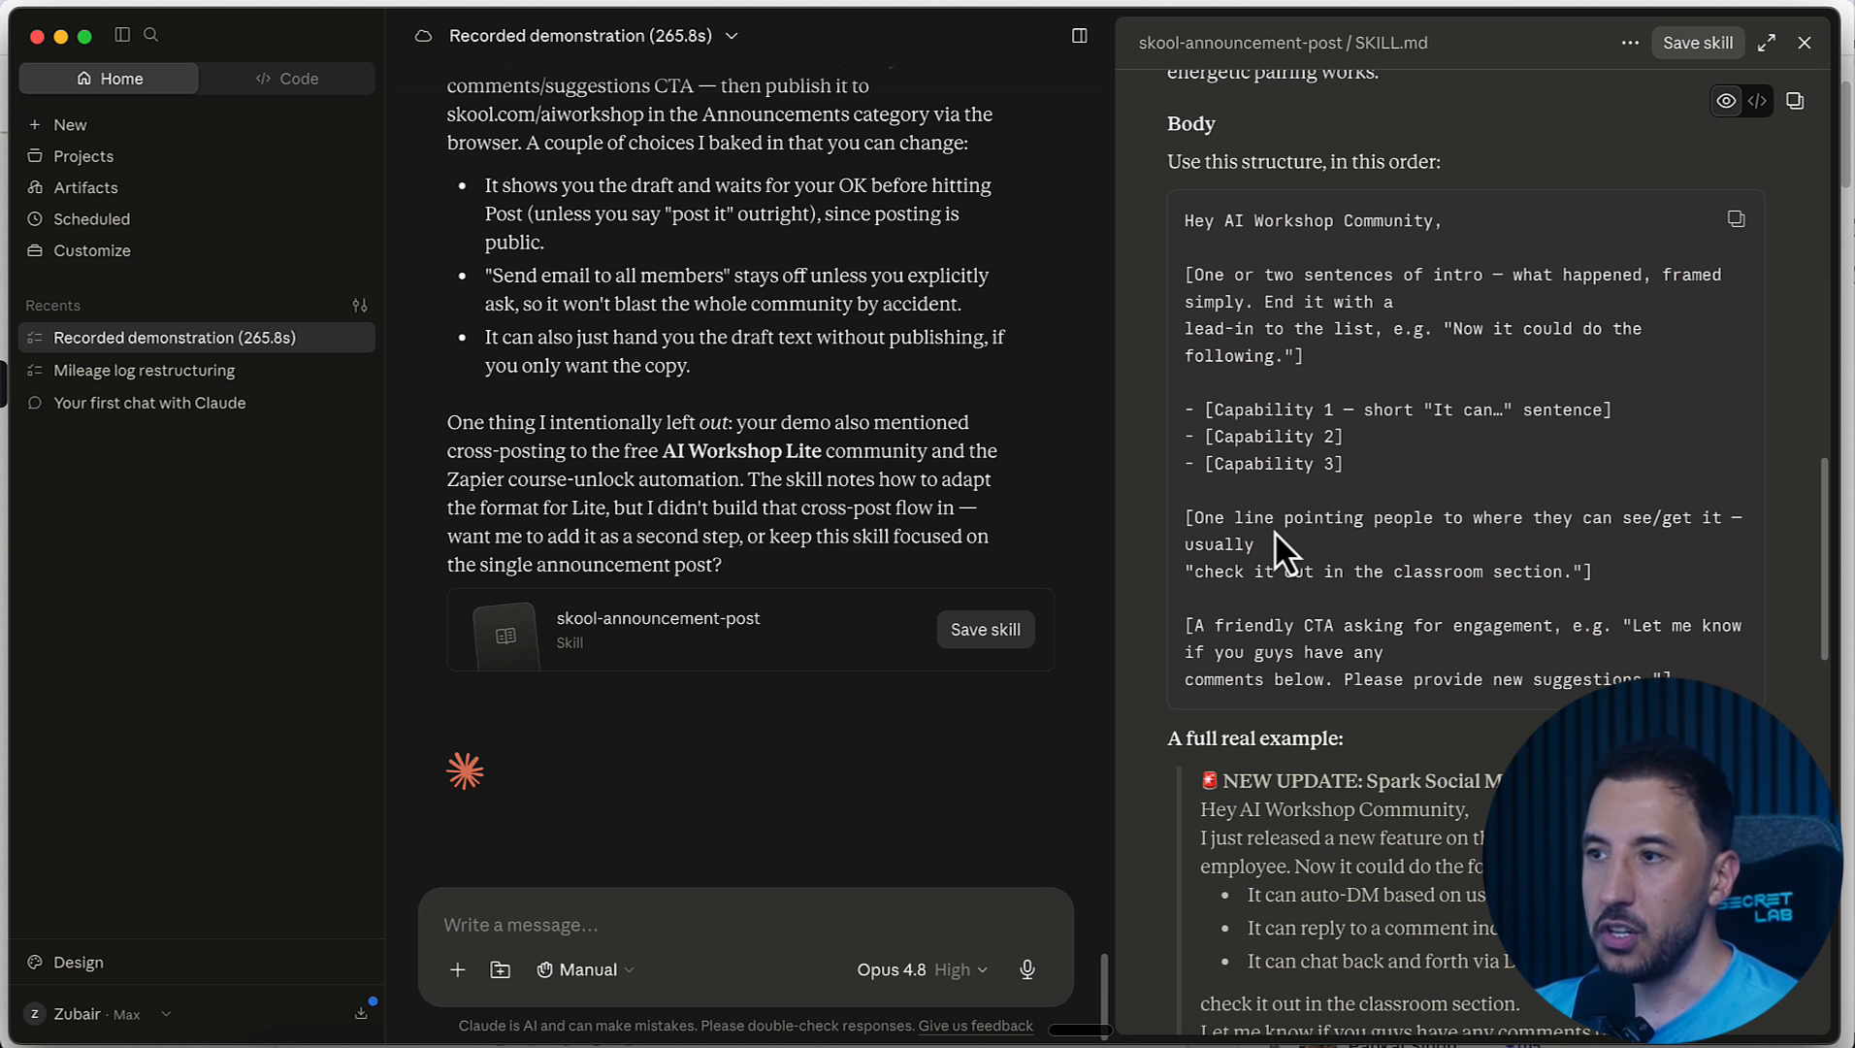
scroll(1273, 530, down, 3)
scroll(1274, 530, down, 12)
Step: Save the skool-announcement-post skill and close its SKILL.md preview
click(1697, 43)
click(658, 942)
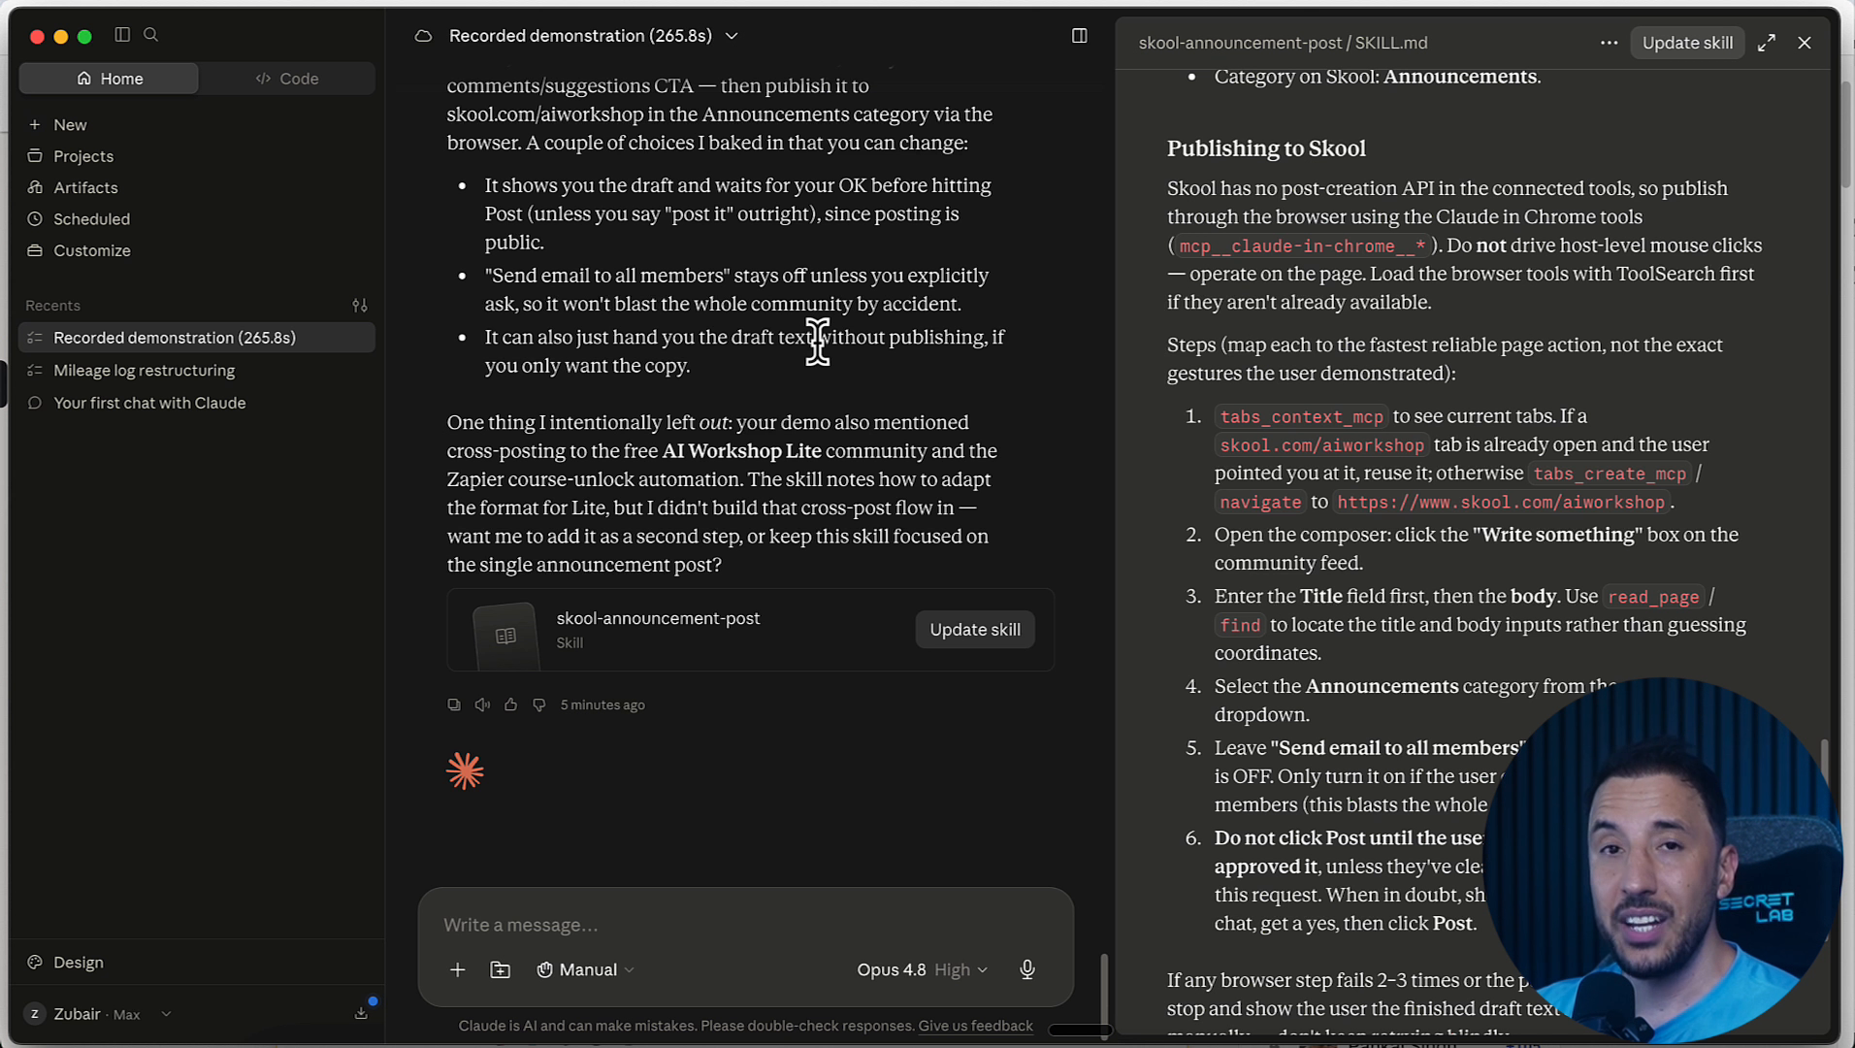
click(1804, 43)
Step: Show the list of connectors available to the recorded demonstration chat
scroll(616, 689, up, 4)
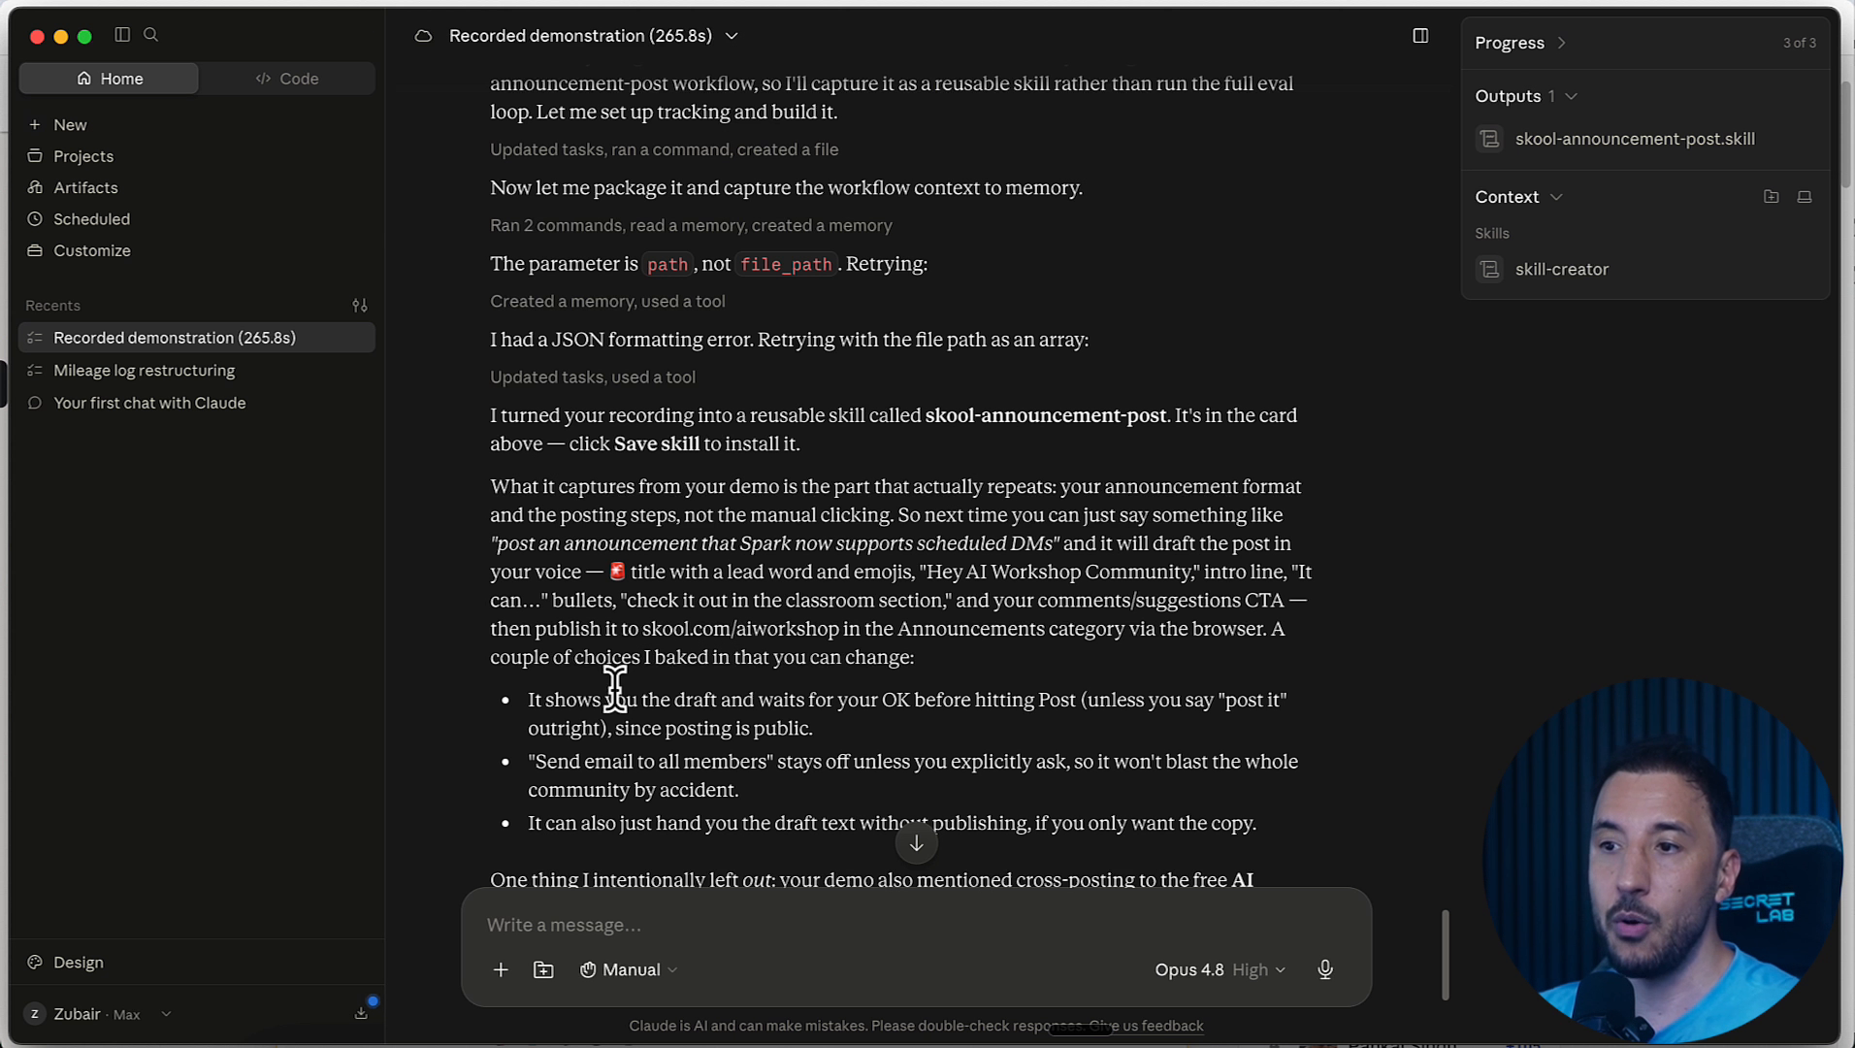
click(500, 969)
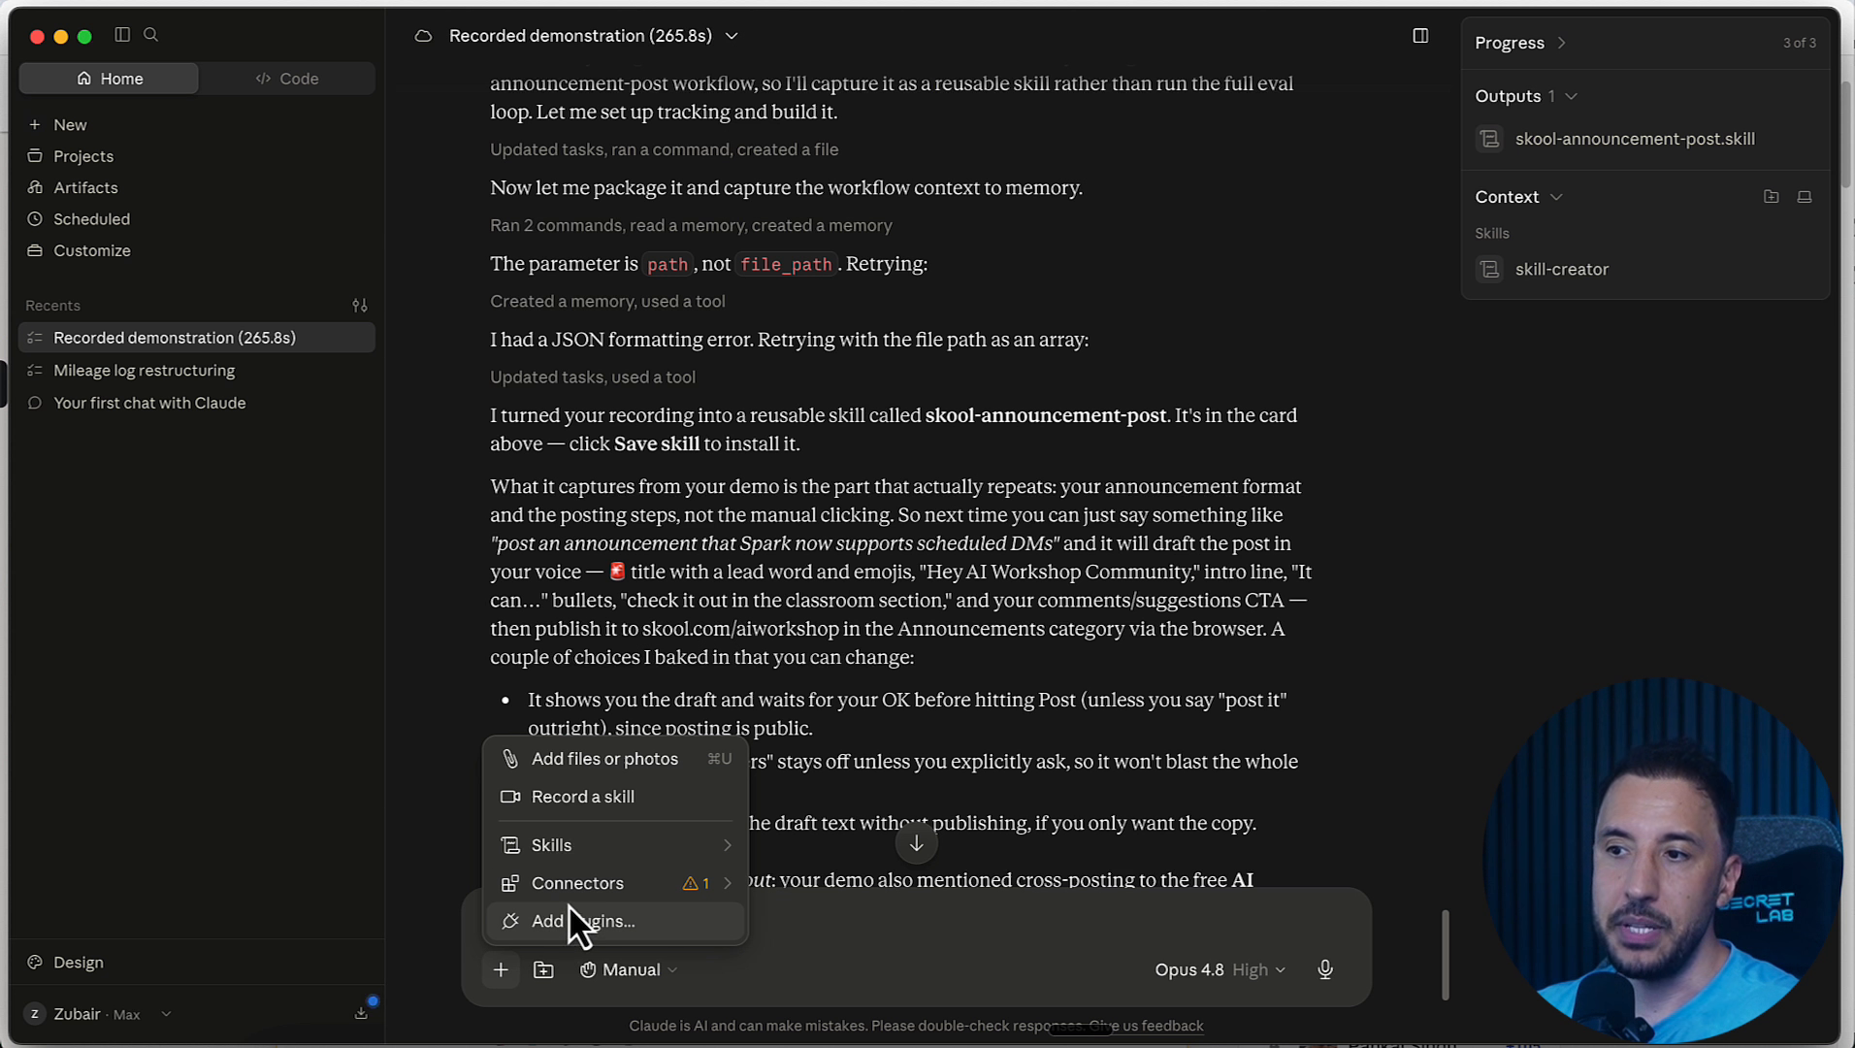
mouse_move(572, 891)
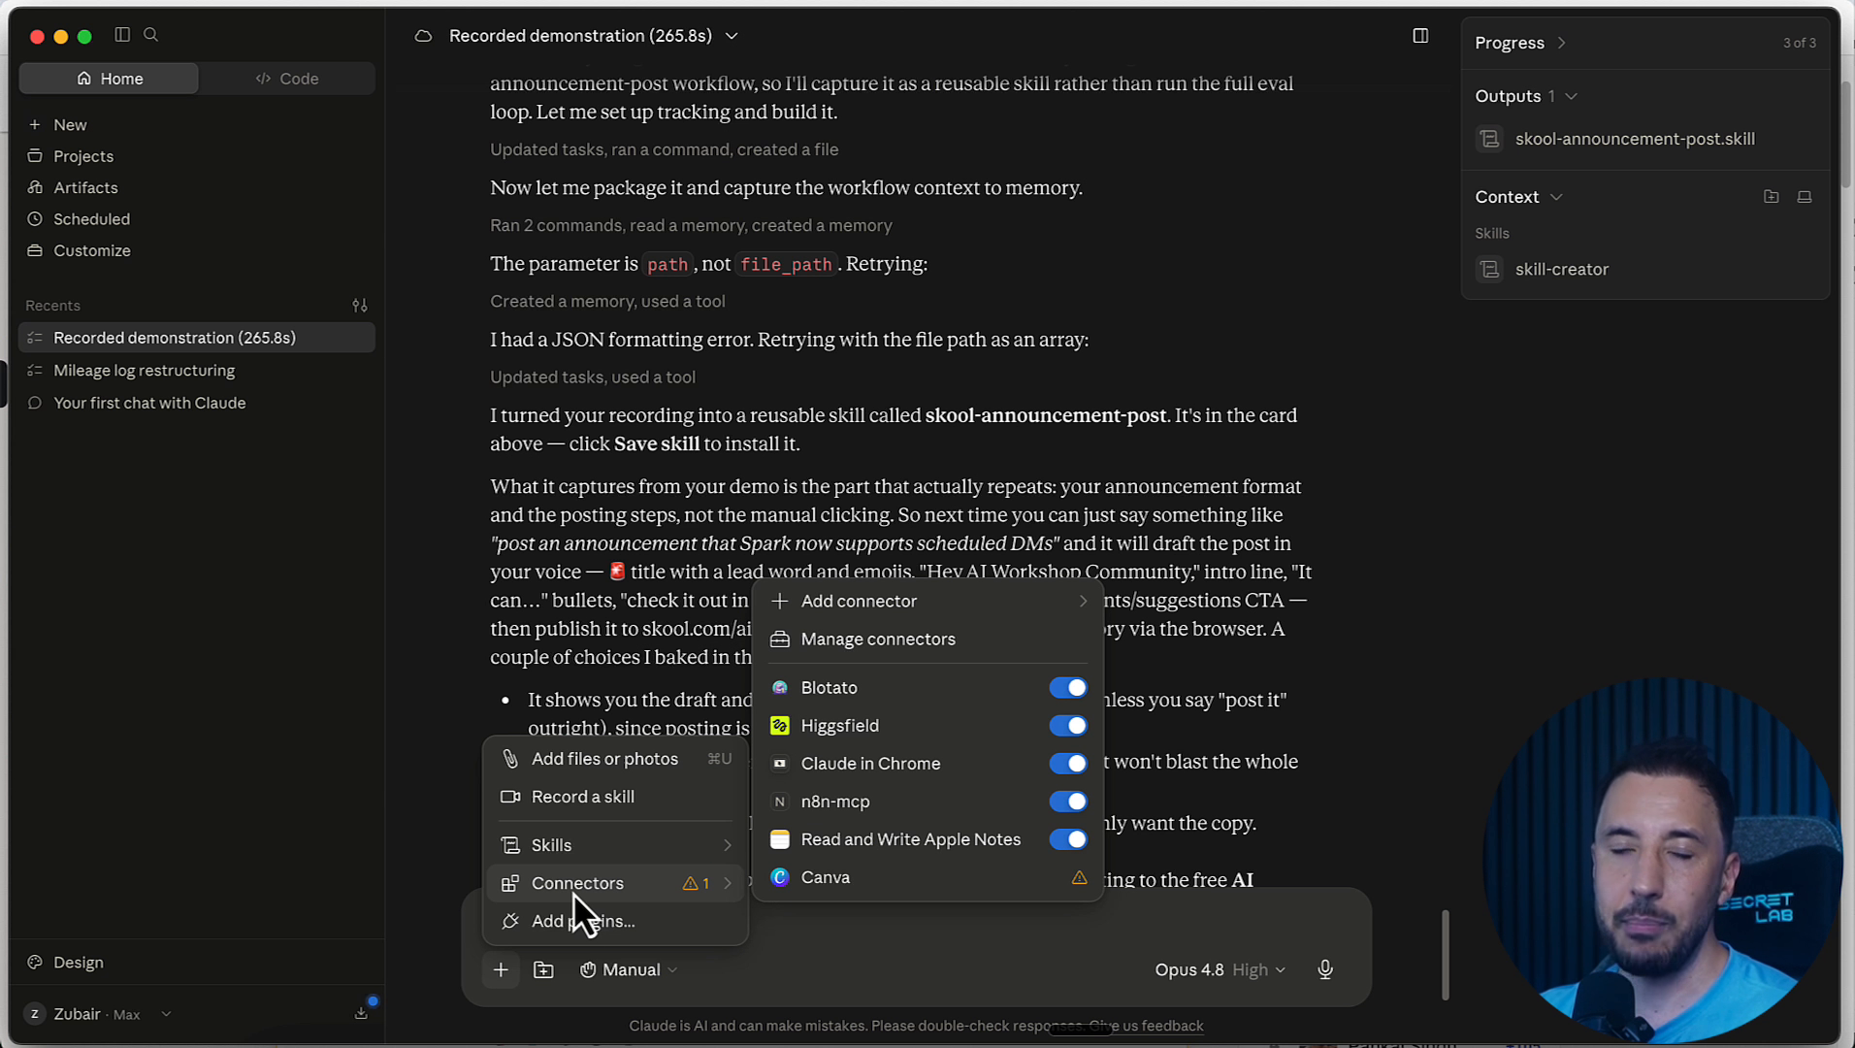